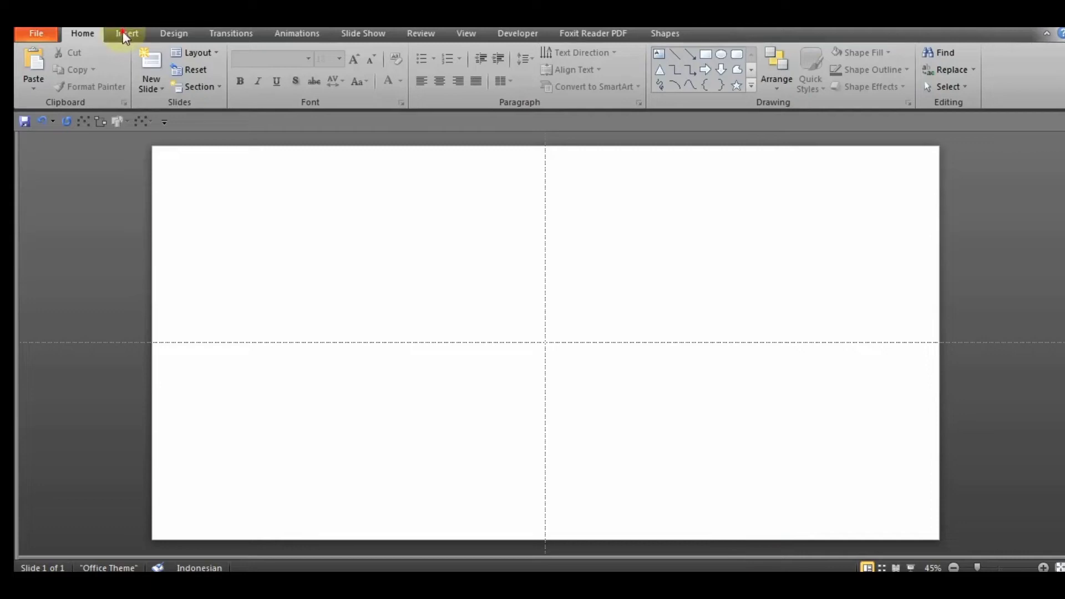
# - Draw a tall thin isosceles triangle and rotate it 90° right so it points right
pyautogui.click(125, 35)
pyautogui.click(230, 82)
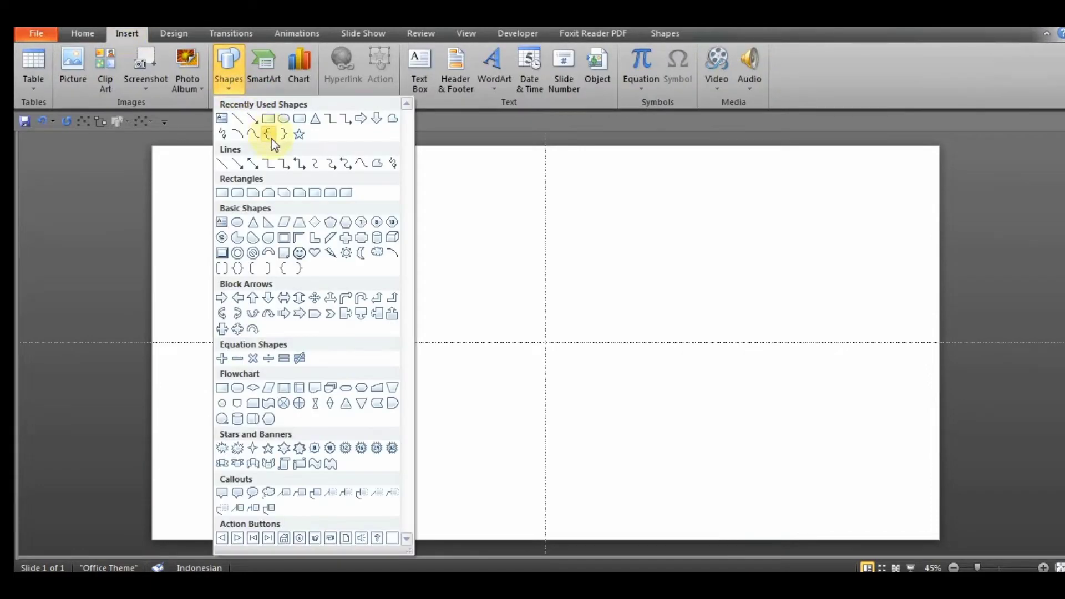
pyautogui.click(253, 222)
pyautogui.moveTo(416, 227); pyautogui.dragTo(396, 472)
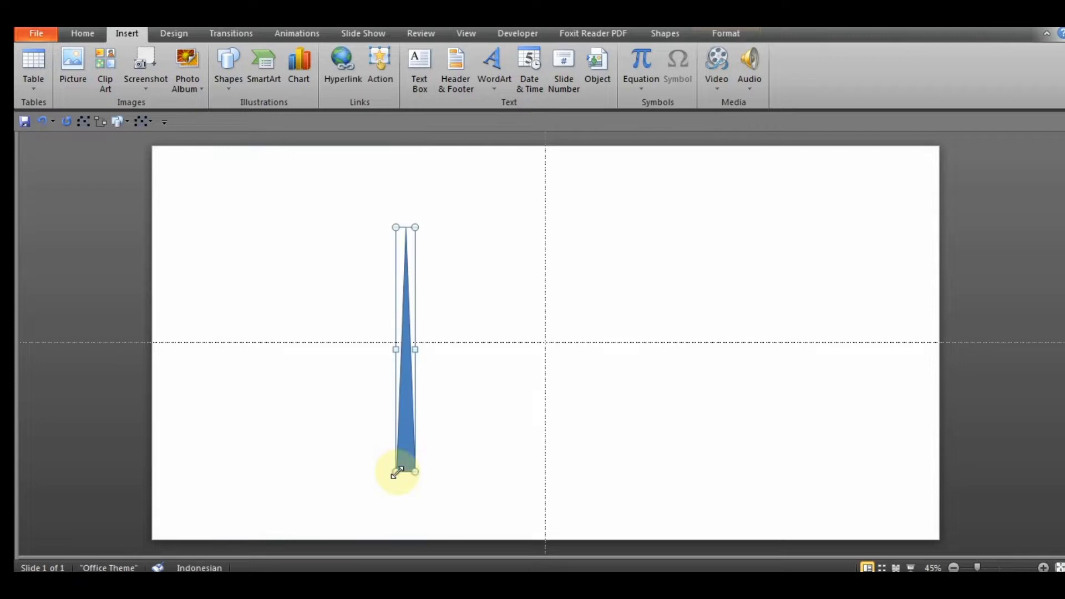
pyautogui.click(725, 34)
pyautogui.click(984, 87)
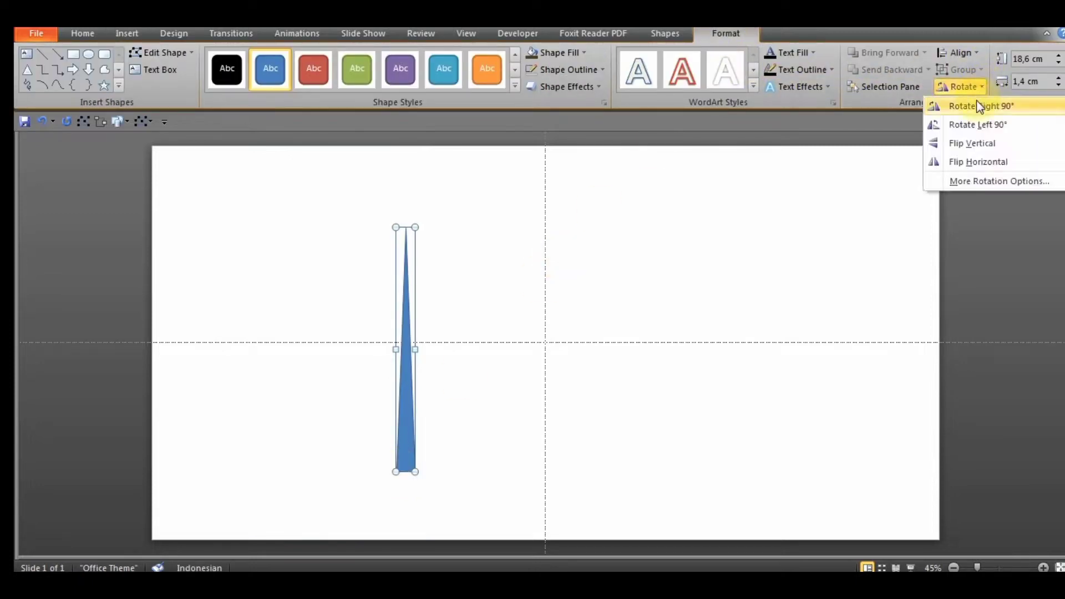
pyautogui.click(977, 102)
# - Stretch the triangle across the slide to about 40.4 cm by 2.7 cm
pyautogui.moveTo(530, 359); pyautogui.dragTo(776, 349)
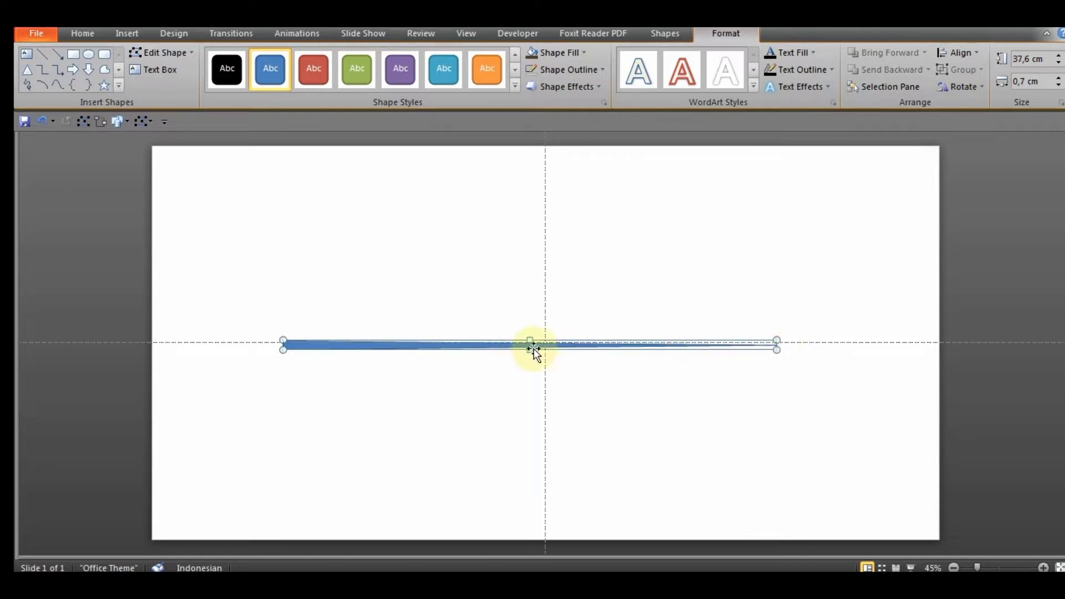
pyautogui.moveTo(530, 349)
pyautogui.mouseDown()
pyautogui.moveTo(533, 369)
pyautogui.moveTo(511, 330)
pyautogui.moveTo(472, 337)
pyautogui.mouseUp()
pyautogui.moveTo(669, 359); pyautogui.dragTo(706, 366)
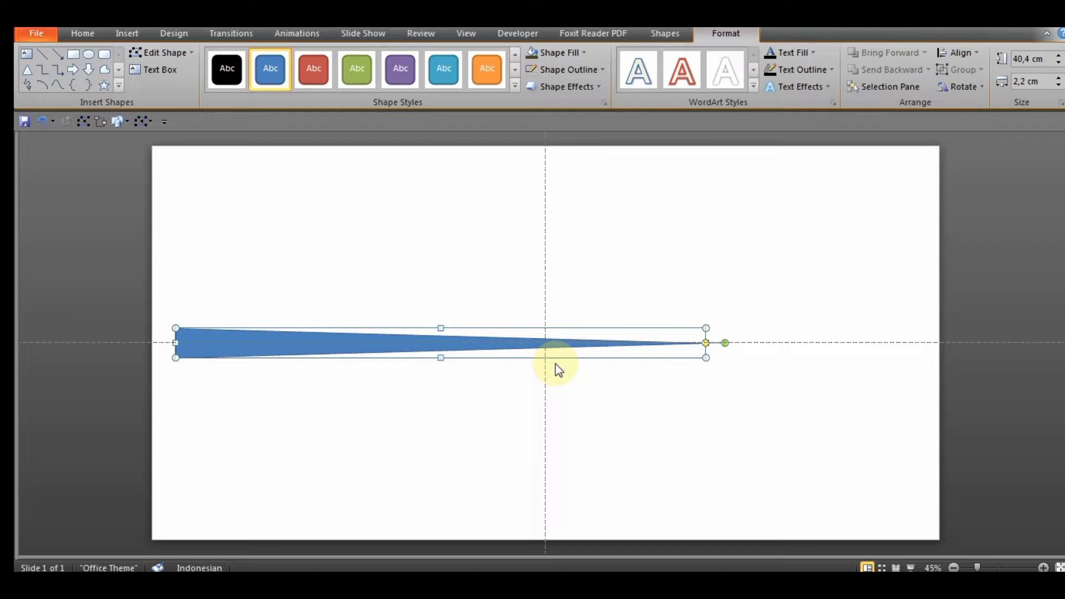
# - Use Edit Points to bend the triangle's top and bottom edges into gentle curves
pyautogui.rightClick(421, 338)
pyautogui.click(475, 178)
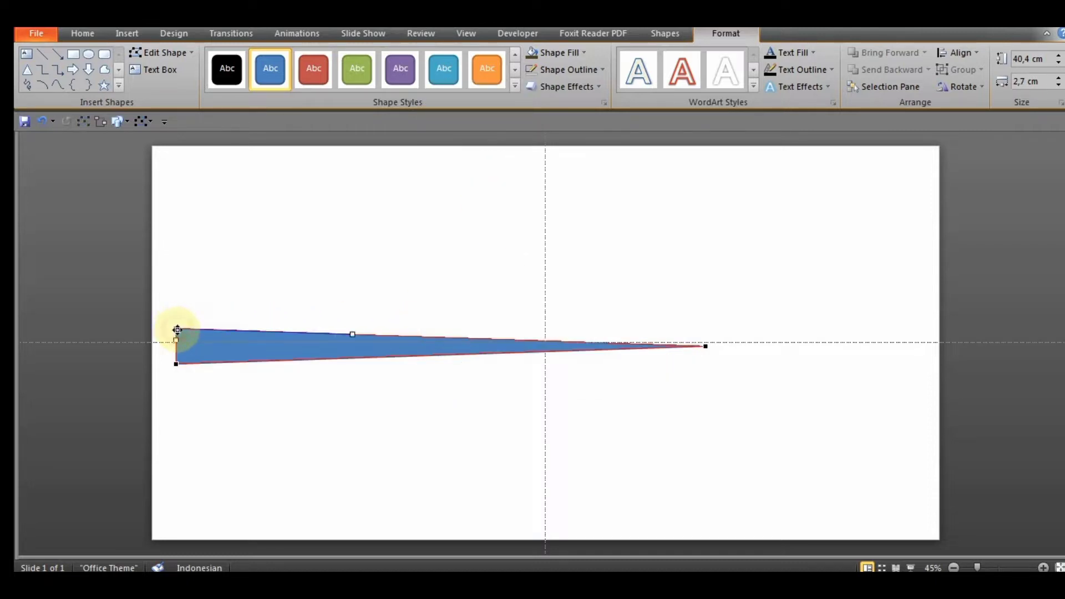
pyautogui.moveTo(352, 334); pyautogui.dragTo(346, 267)
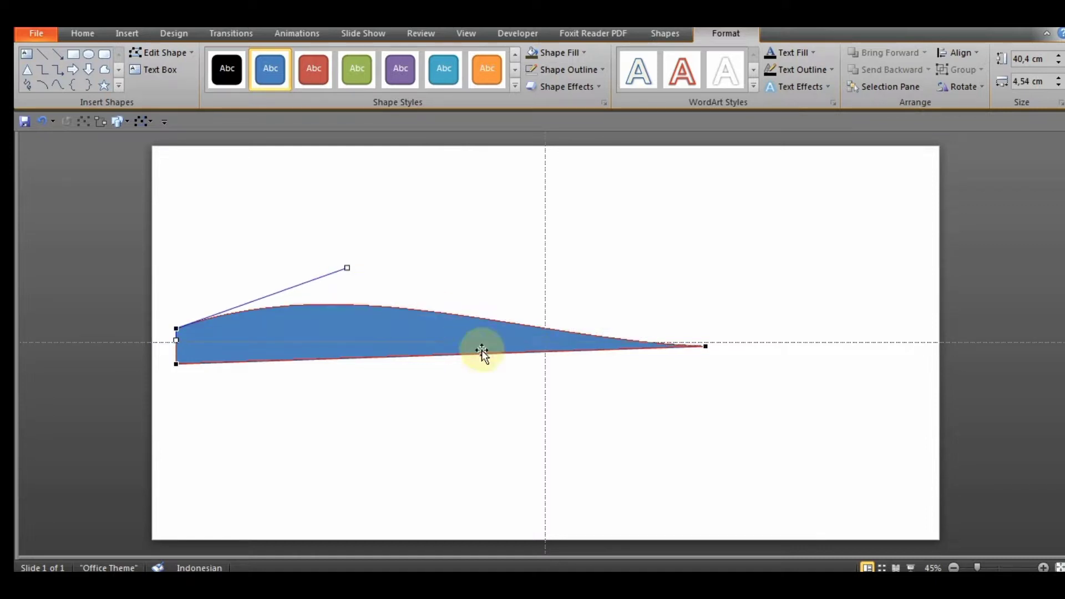
pyautogui.click(175, 364)
pyautogui.moveTo(350, 358); pyautogui.dragTo(343, 290)
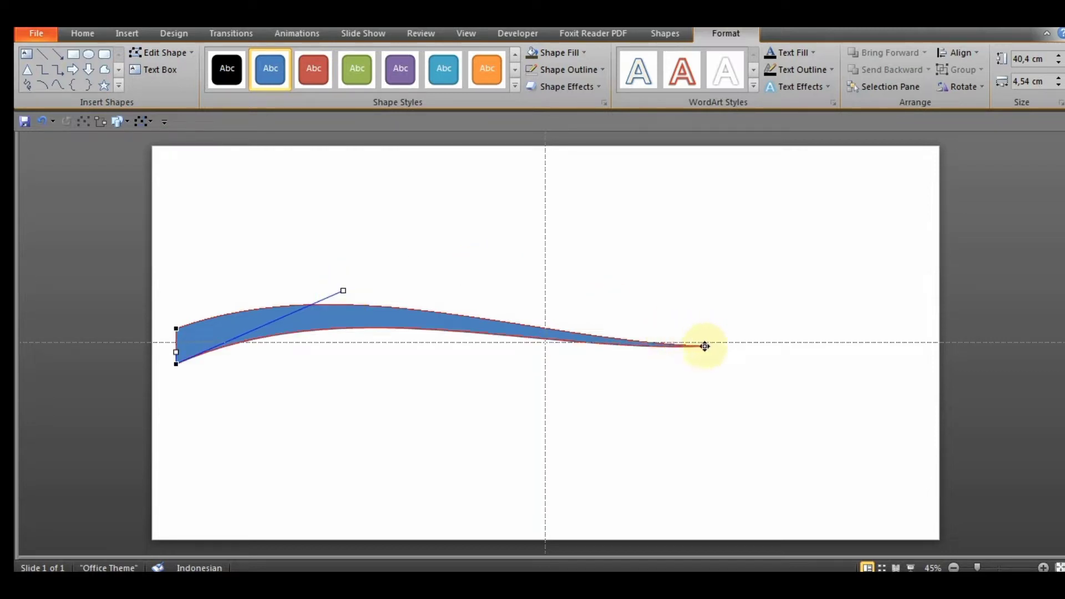
pyautogui.click(705, 346)
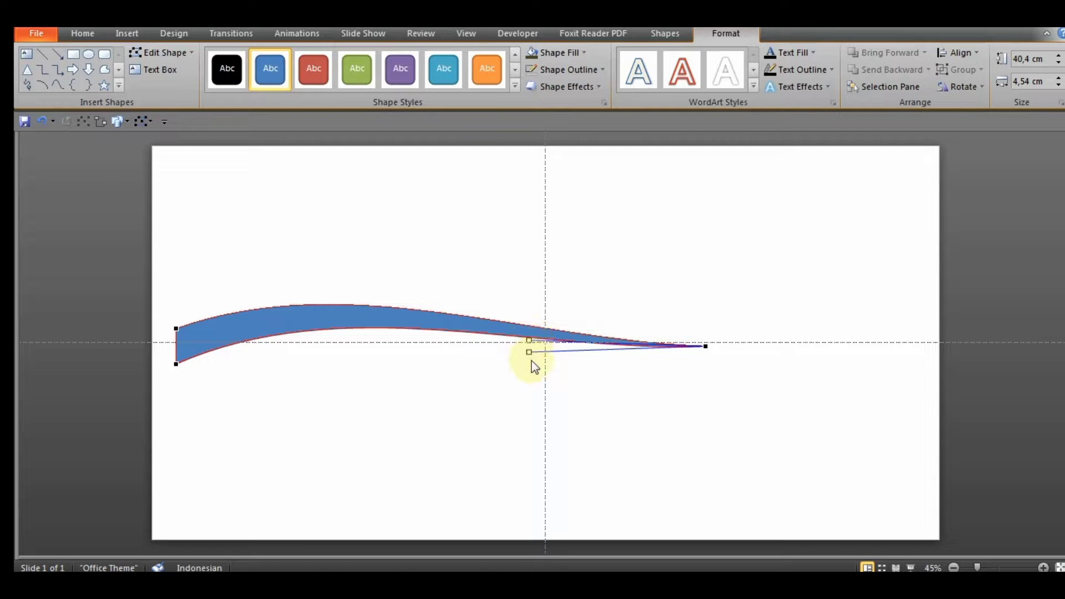
pyautogui.moveTo(529, 352); pyautogui.dragTo(573, 401)
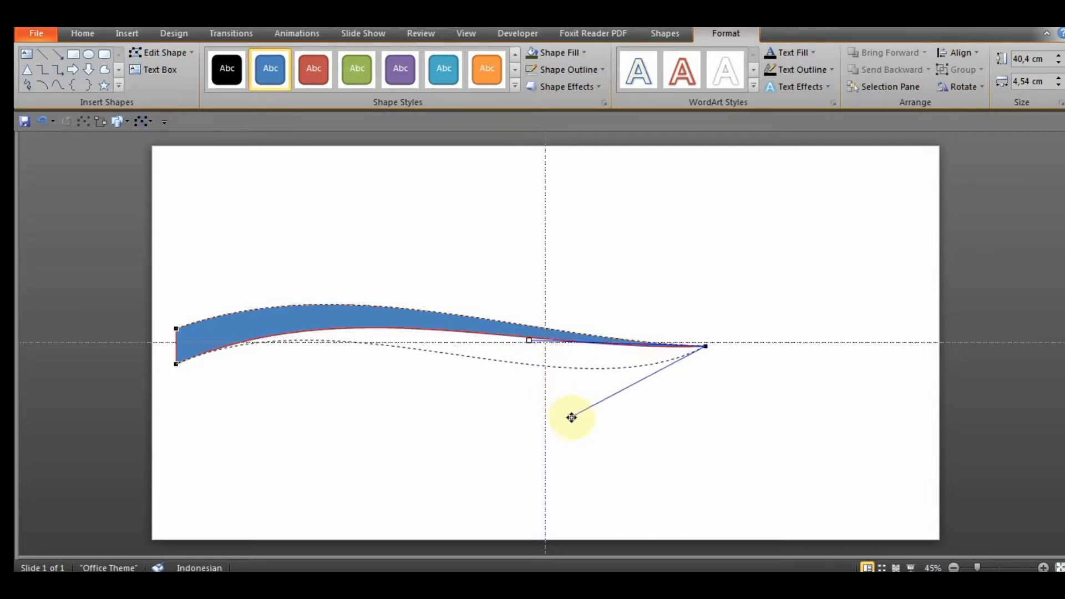
pyautogui.moveTo(529, 340); pyautogui.dragTo(535, 363)
pyautogui.click(578, 343)
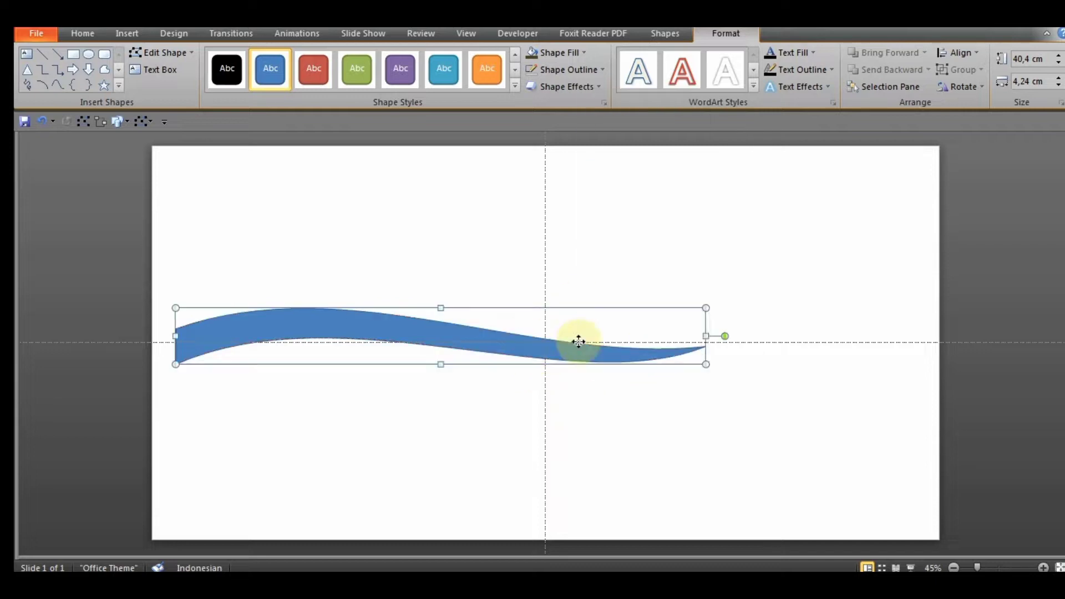
# - Edit the points again to deepen the wave near the right tip
pyautogui.rightClick(578, 343)
pyautogui.click(622, 183)
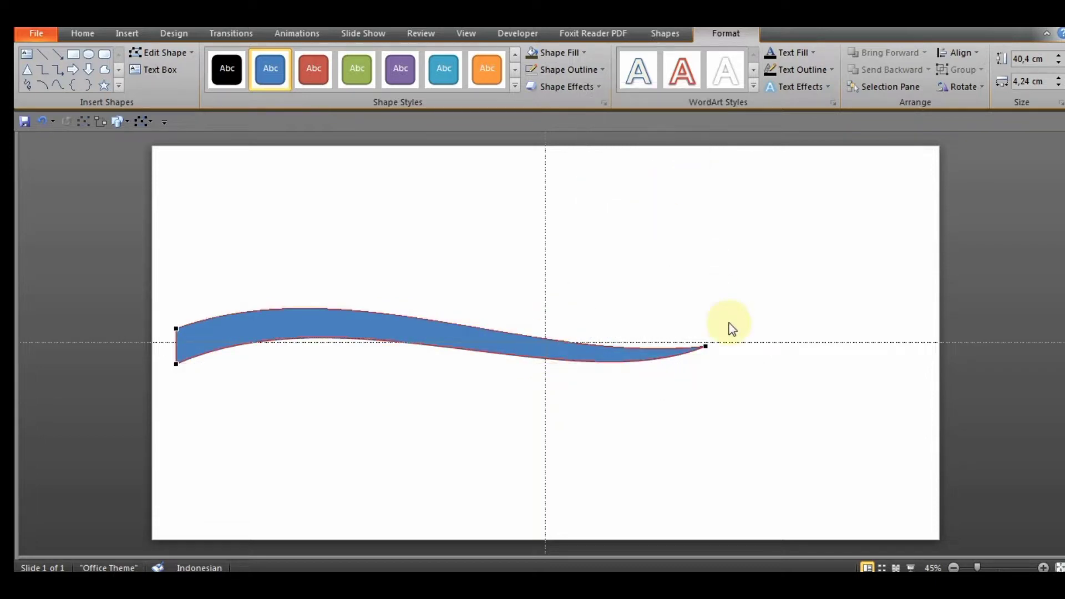
pyautogui.click(705, 346)
pyautogui.moveTo(536, 365); pyautogui.dragTo(537, 376)
pyautogui.click(571, 293)
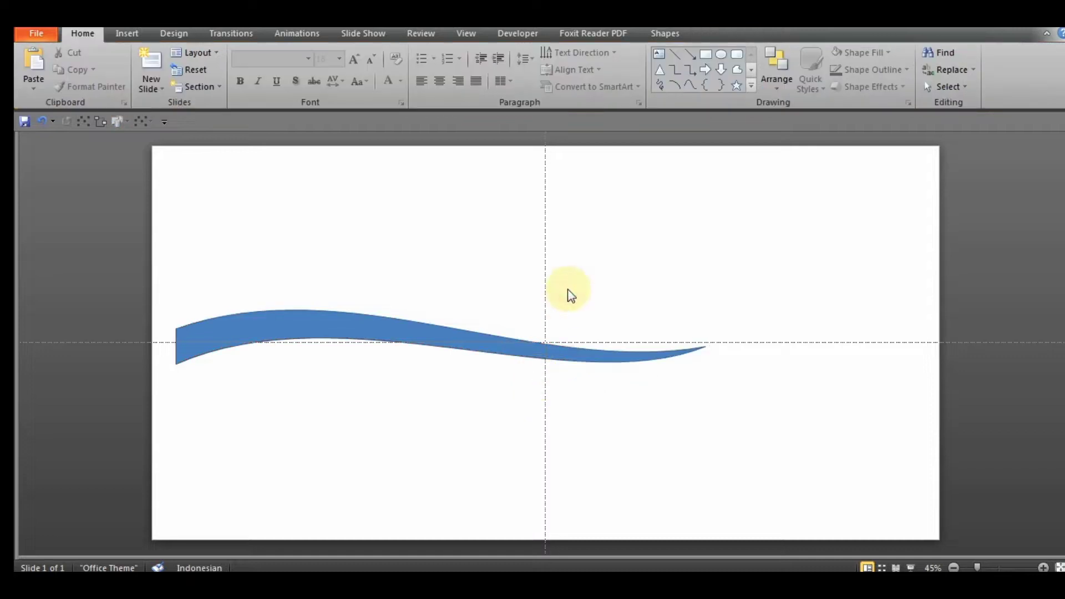
# - Give the branch No Outline and a Tan, Background 2, Darker 75% dark brown fill
pyautogui.click(492, 336)
pyautogui.click(605, 69)
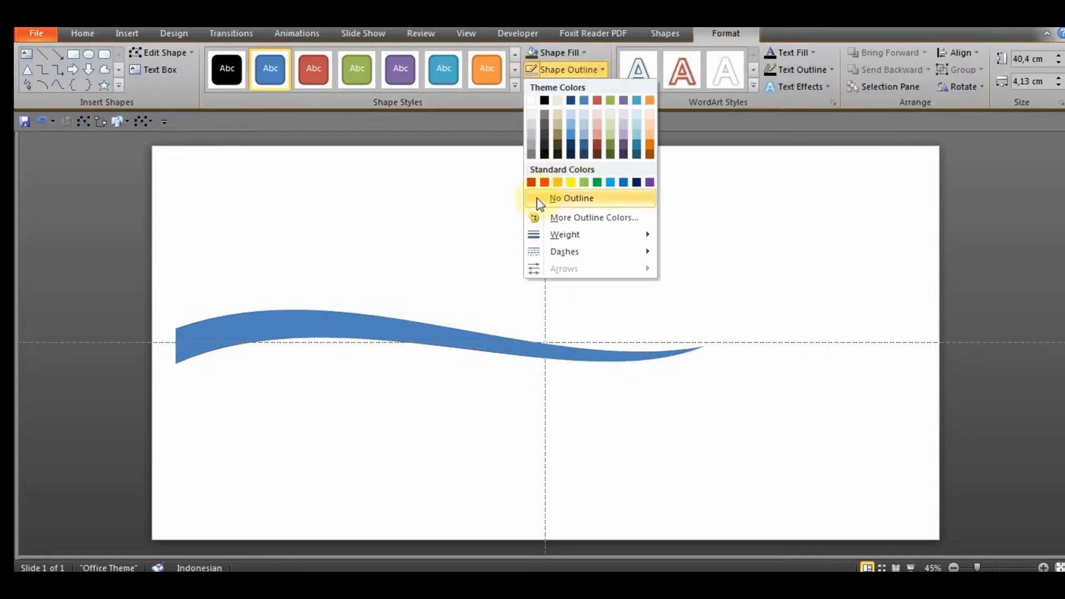
pyautogui.click(571, 198)
pyautogui.click(583, 53)
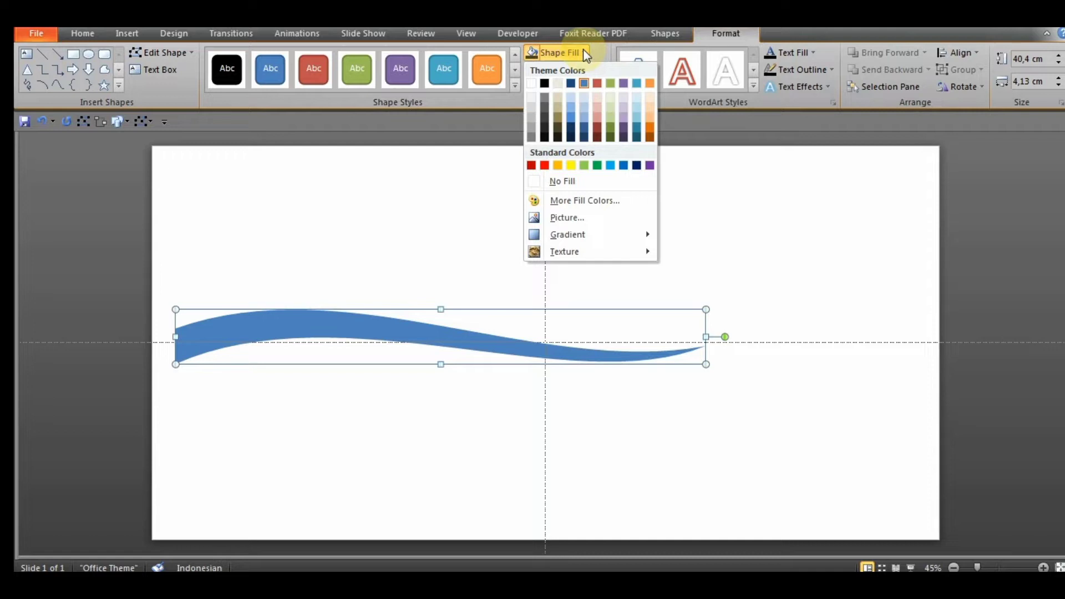
pyautogui.click(559, 128)
pyautogui.click(520, 217)
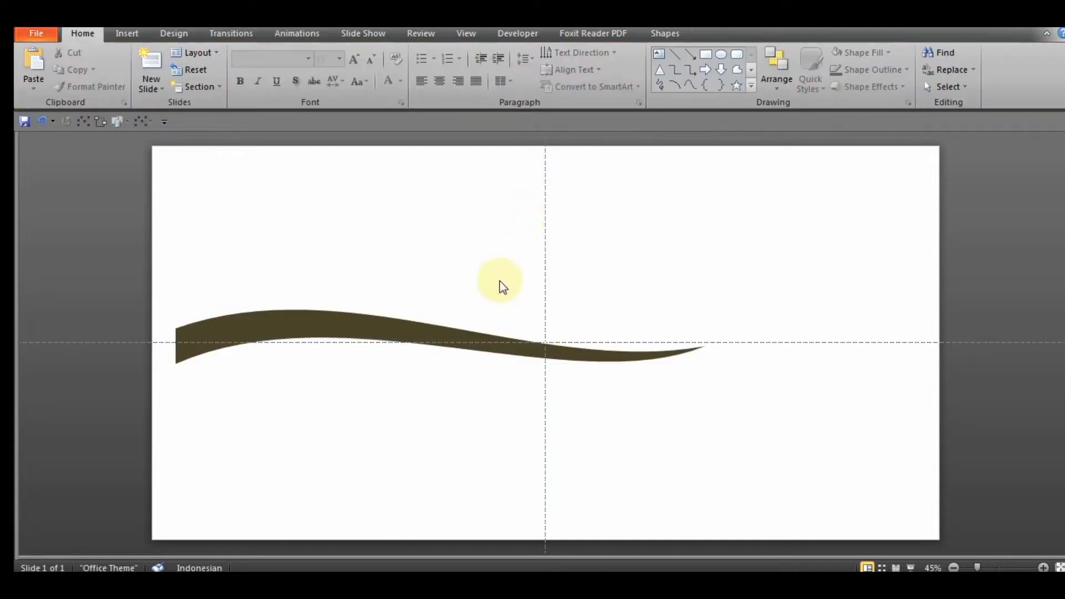
pyautogui.click(452, 331)
pyautogui.doubleClick(452, 331)
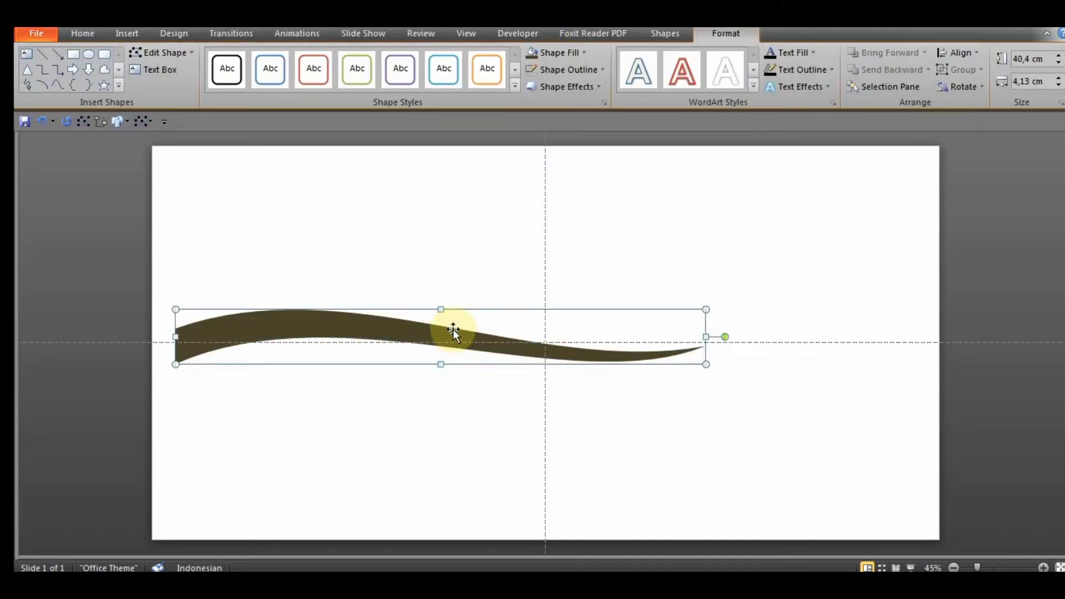
pyautogui.click(127, 34)
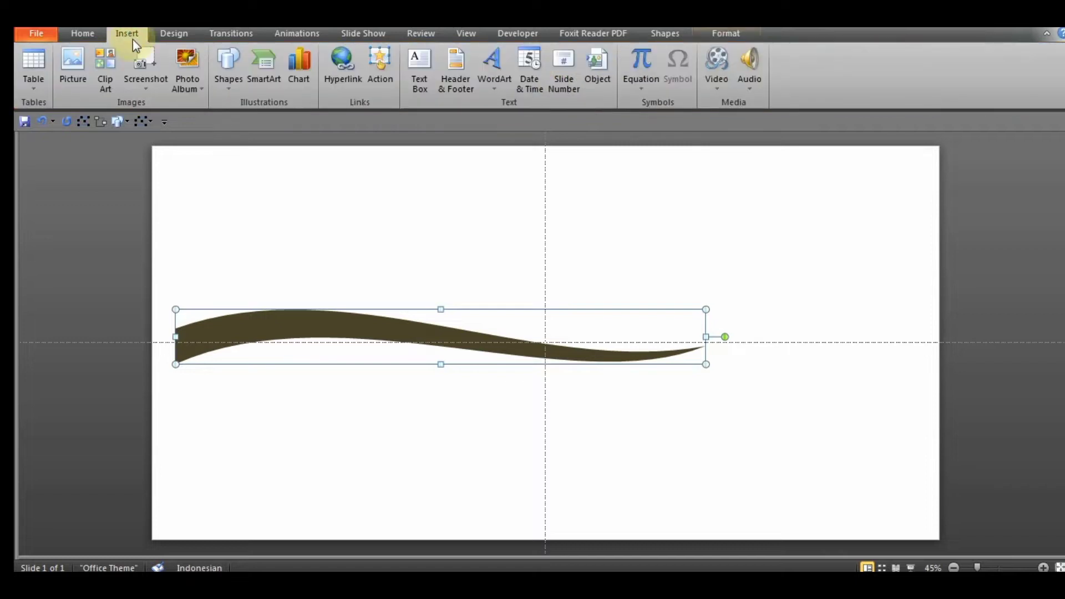
# - Draw a small triangle above the branch and bulge its right edge with Edit Points
pyautogui.click(231, 88)
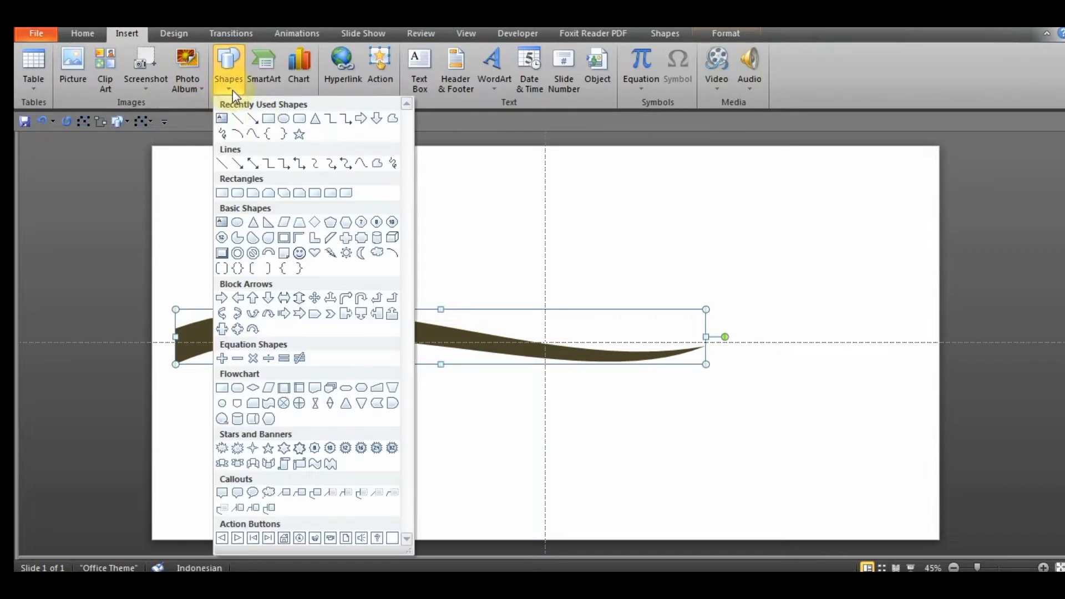
pyautogui.click(254, 225)
pyautogui.moveTo(417, 204)
pyautogui.mouseDown()
pyautogui.moveTo(438, 262)
pyautogui.moveTo(441, 251)
pyautogui.mouseUp()
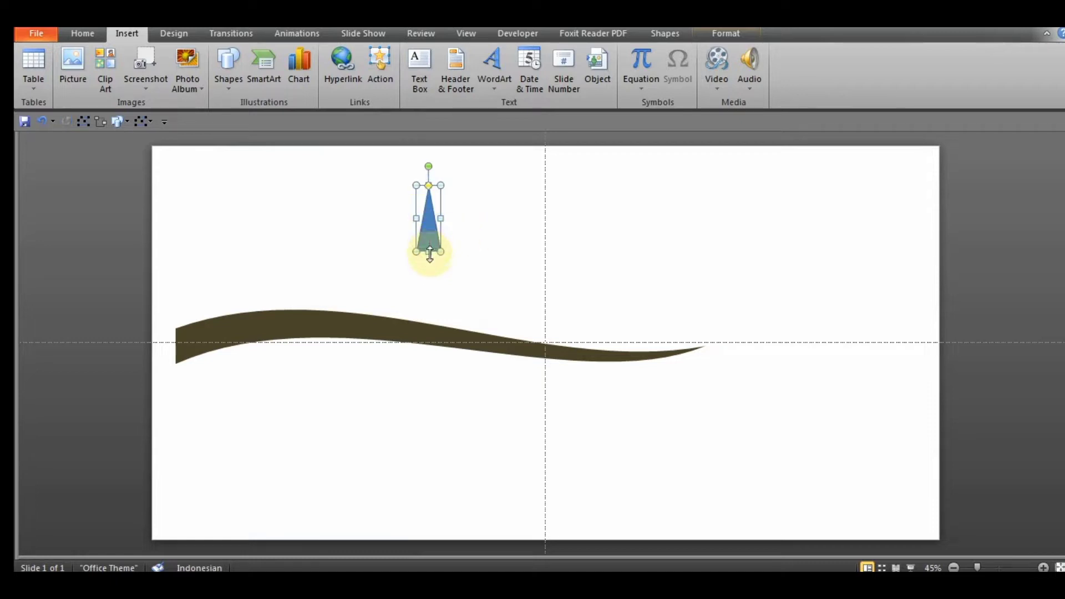
pyautogui.rightClick(430, 253)
pyautogui.rightClick(435, 216)
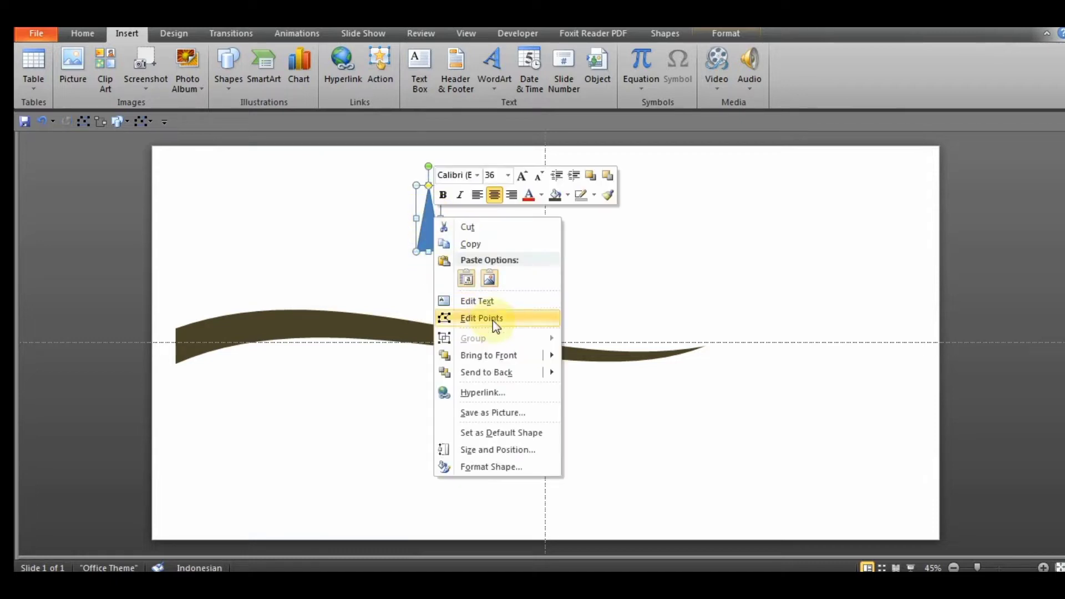
pyautogui.click(481, 318)
pyautogui.click(441, 251)
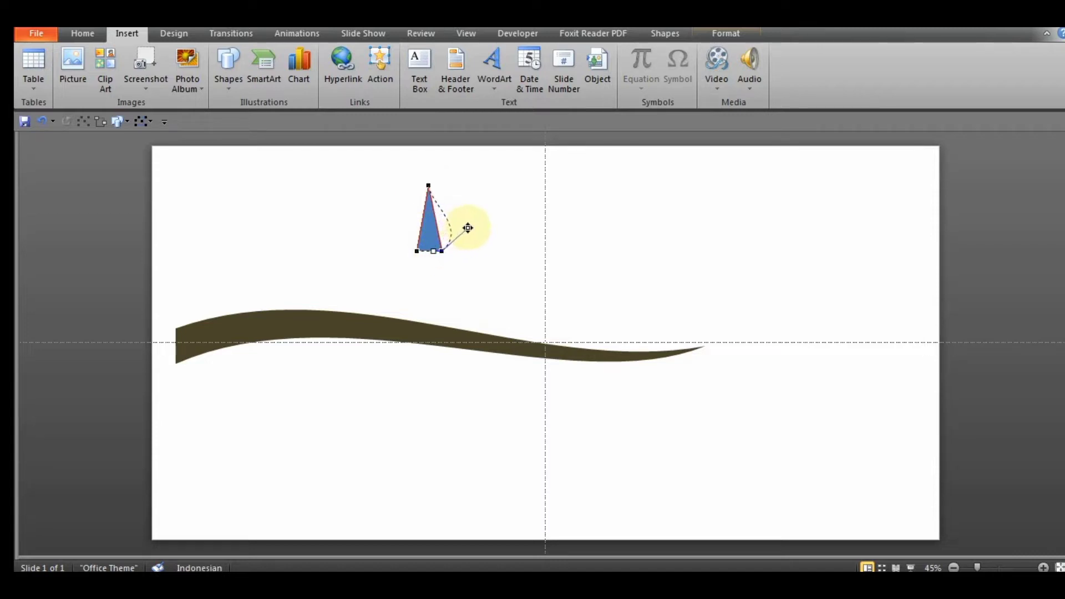
pyautogui.moveTo(461, 231)
pyautogui.mouseDown()
pyautogui.moveTo(431, 229)
pyautogui.moveTo(444, 230)
pyautogui.mouseUp()
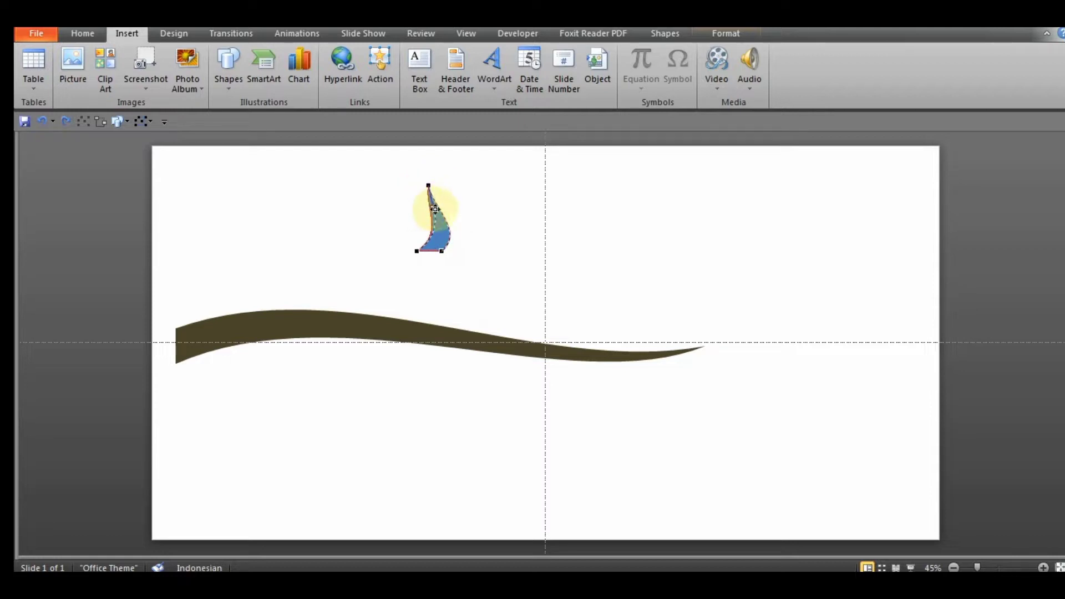
# - Refine the small shape's points into a curved thorn
pyautogui.click(484, 218)
pyautogui.click(443, 219)
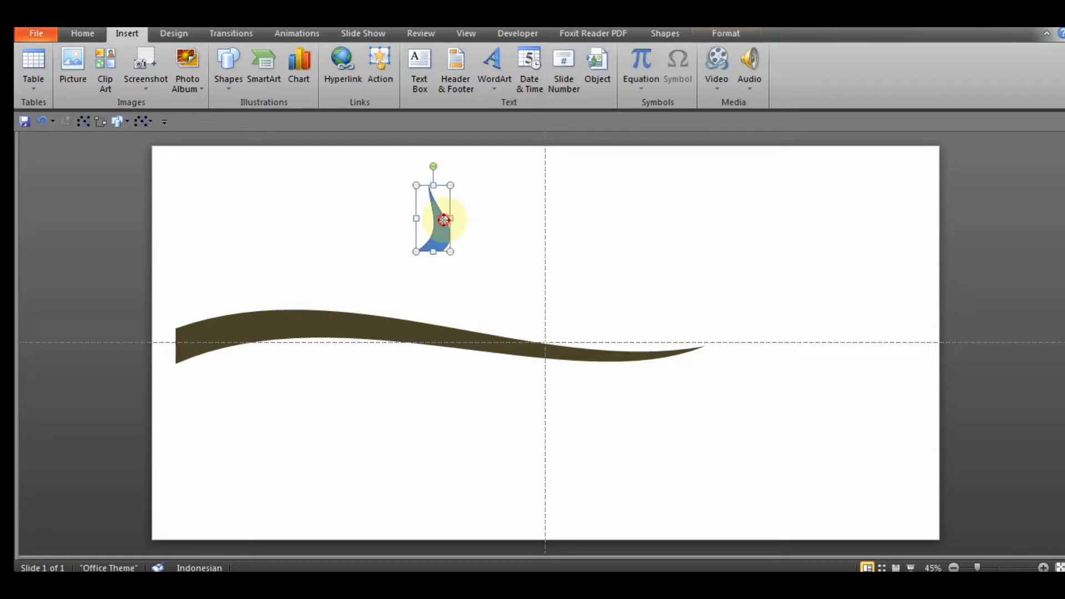
pyautogui.rightClick(440, 216)
pyautogui.click(488, 314)
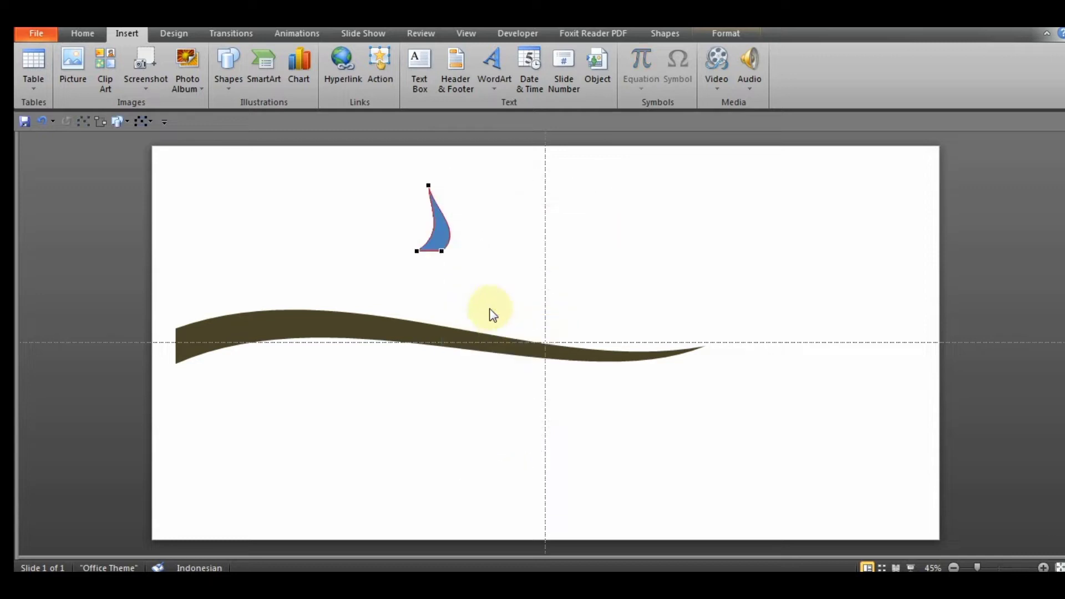
pyautogui.click(429, 186)
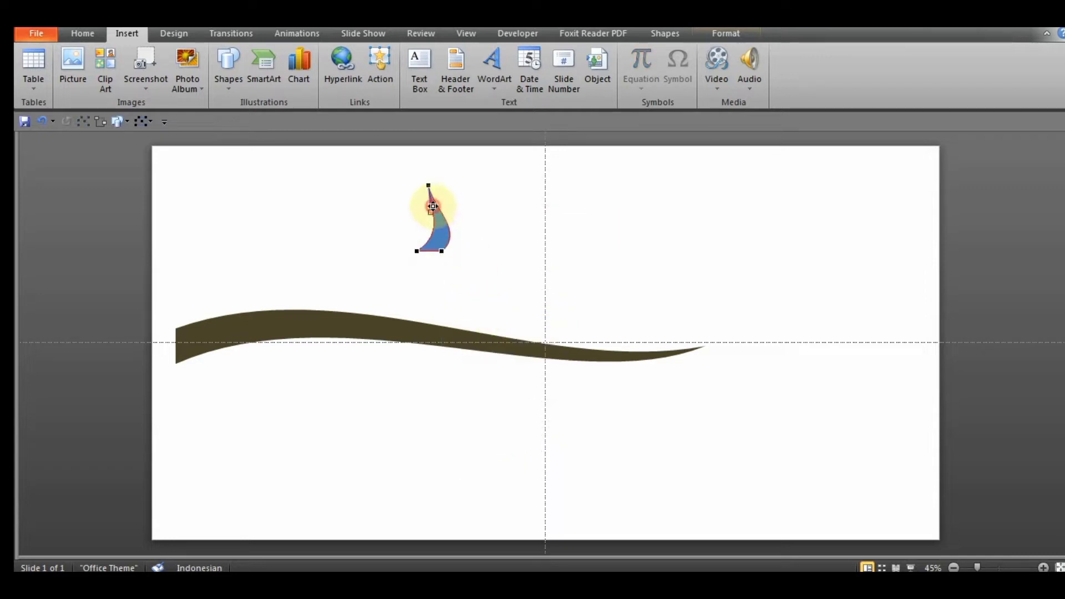
pyautogui.click(502, 216)
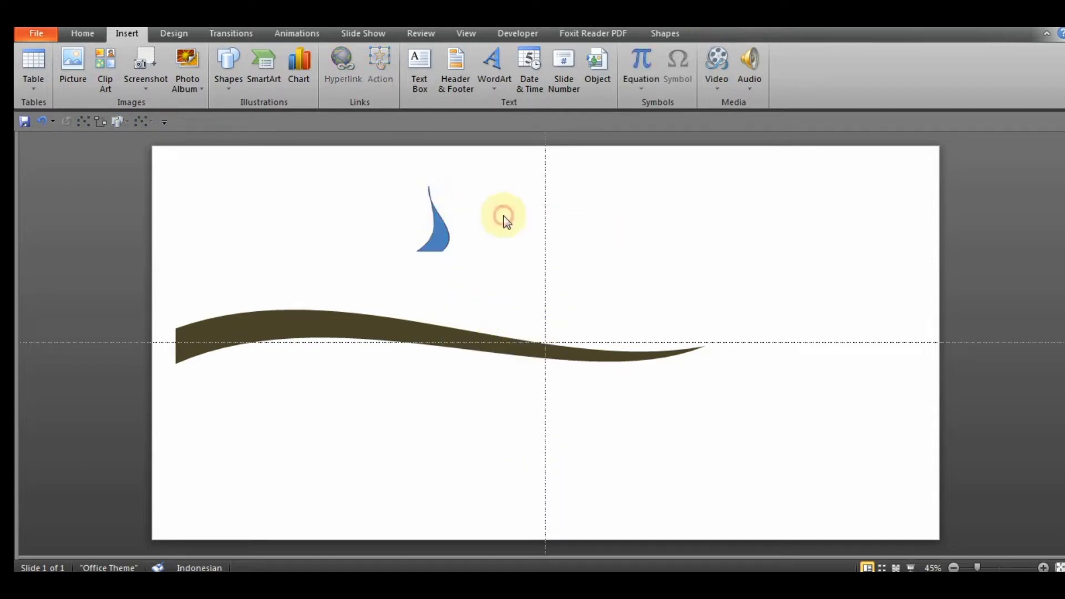
pyautogui.click(436, 208)
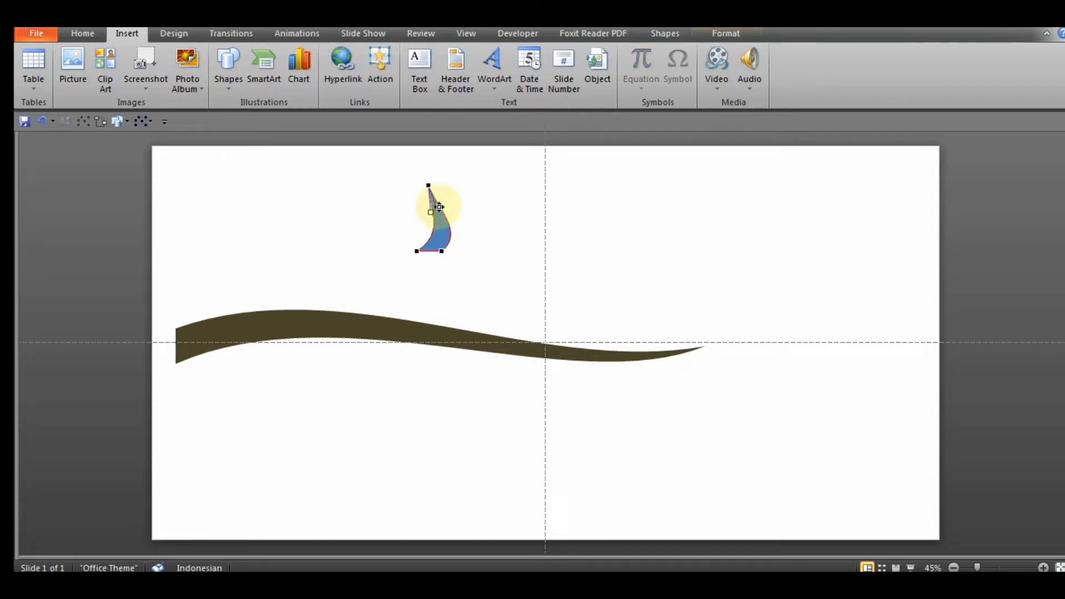
pyautogui.click(488, 231)
pyautogui.click(445, 226)
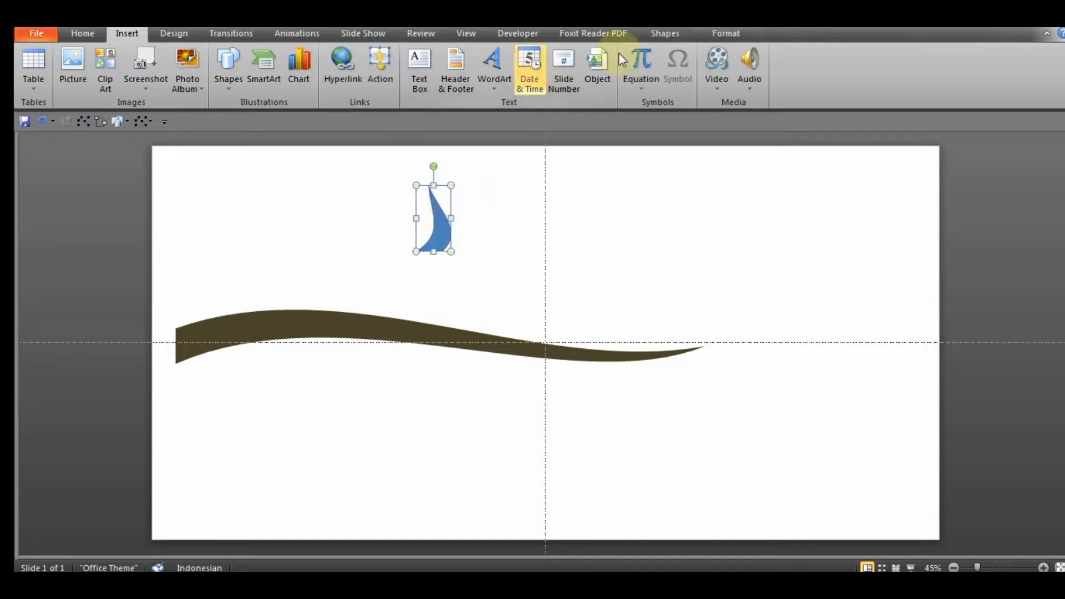
# - Remove the thorn's outline and pick up the brown branch's style with Format Painter
pyautogui.click(721, 35)
pyautogui.click(604, 70)
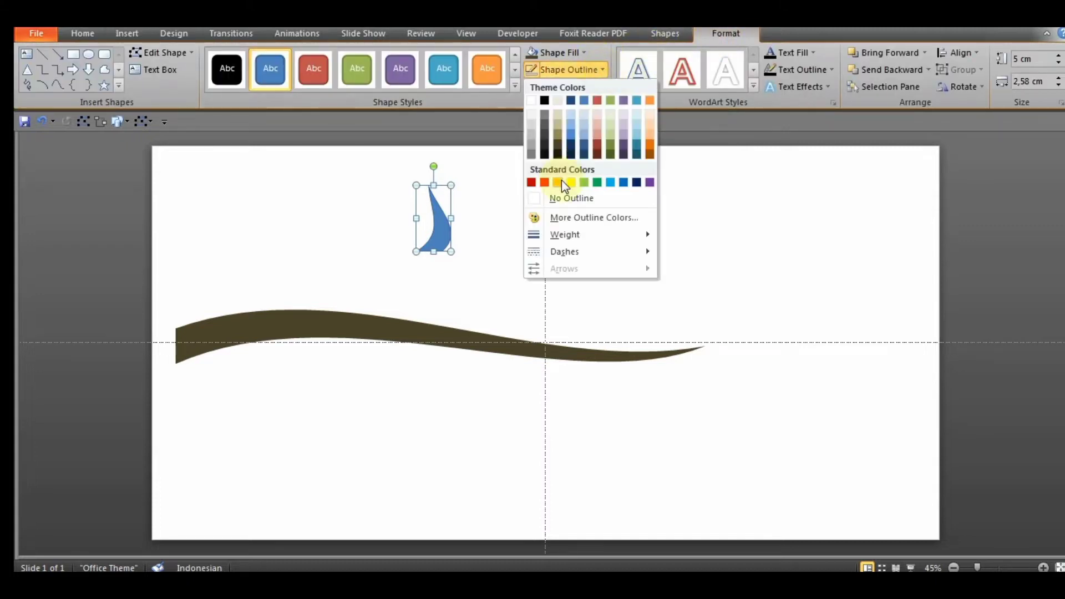
pyautogui.click(534, 198)
pyautogui.click(360, 325)
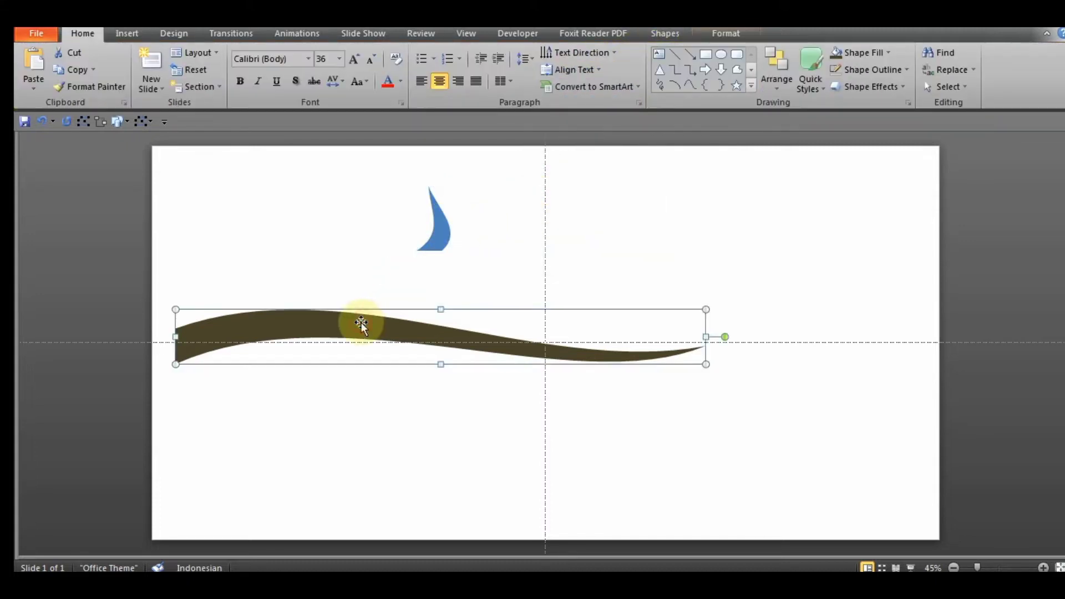
# - Paint the thorn brown and move it onto the left part of the branch
pyautogui.click(440, 222)
pyautogui.moveTo(440, 223)
pyautogui.mouseDown()
pyautogui.moveTo(329, 249)
pyautogui.moveTo(272, 282)
pyautogui.mouseUp()
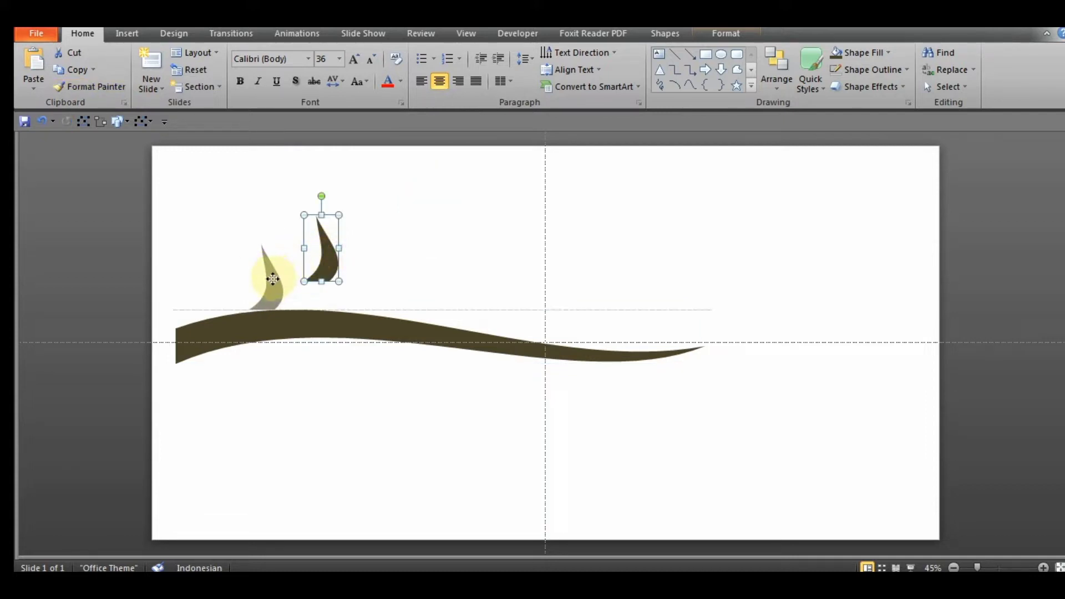
pyautogui.click(473, 243)
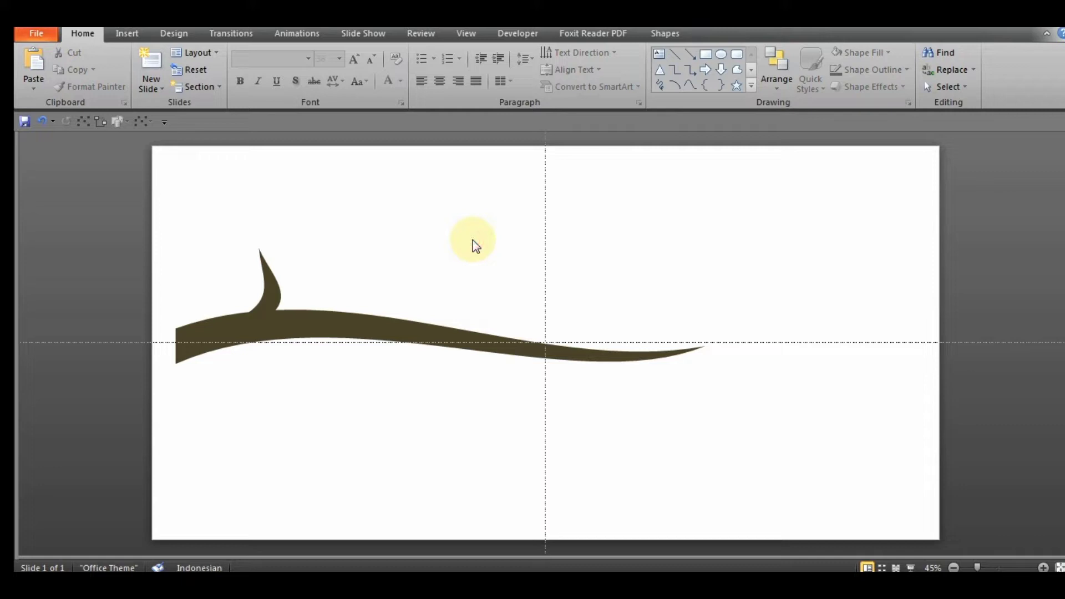
pyautogui.click(266, 269)
pyautogui.click(258, 239)
pyautogui.click(264, 252)
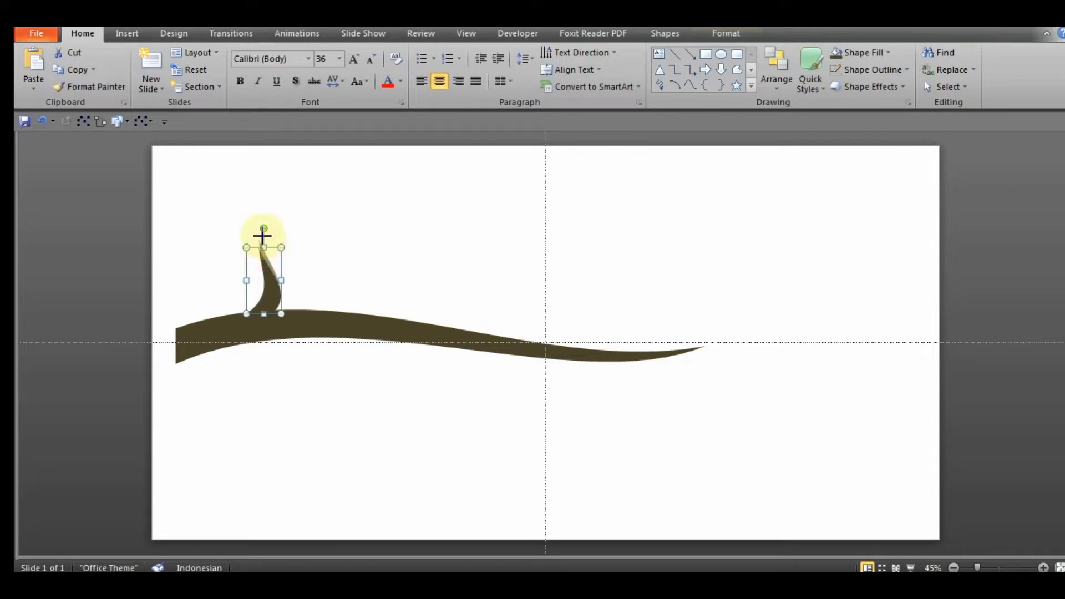
pyautogui.moveTo(263, 237); pyautogui.dragTo(263, 233)
pyautogui.click(341, 278)
pyautogui.click(269, 267)
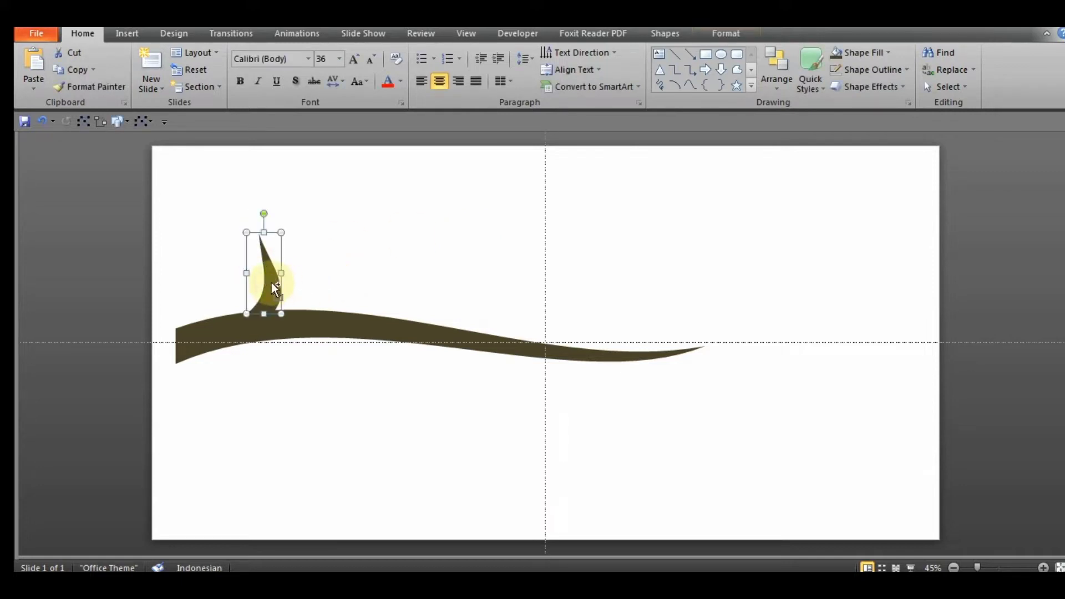
pyautogui.hotkey('ctrl', 'z')
# - Copy the thorn and rotate the copy to hang below the branch
pyautogui.moveTo(273, 283); pyautogui.dragTo(376, 254)
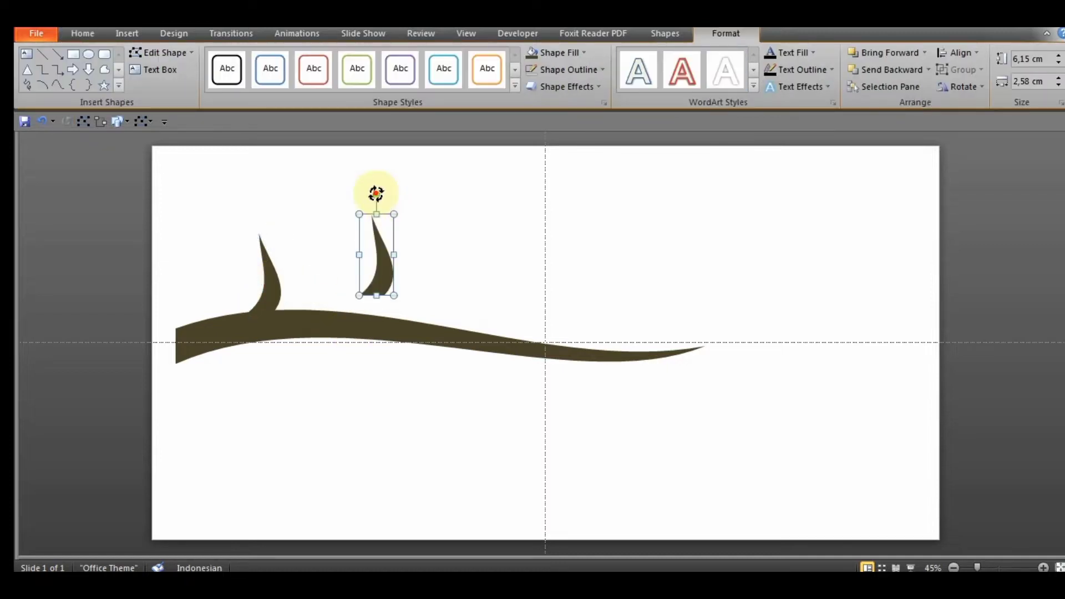
pyautogui.moveTo(381, 191); pyautogui.dragTo(415, 316)
pyautogui.moveTo(360, 233); pyautogui.dragTo(322, 350)
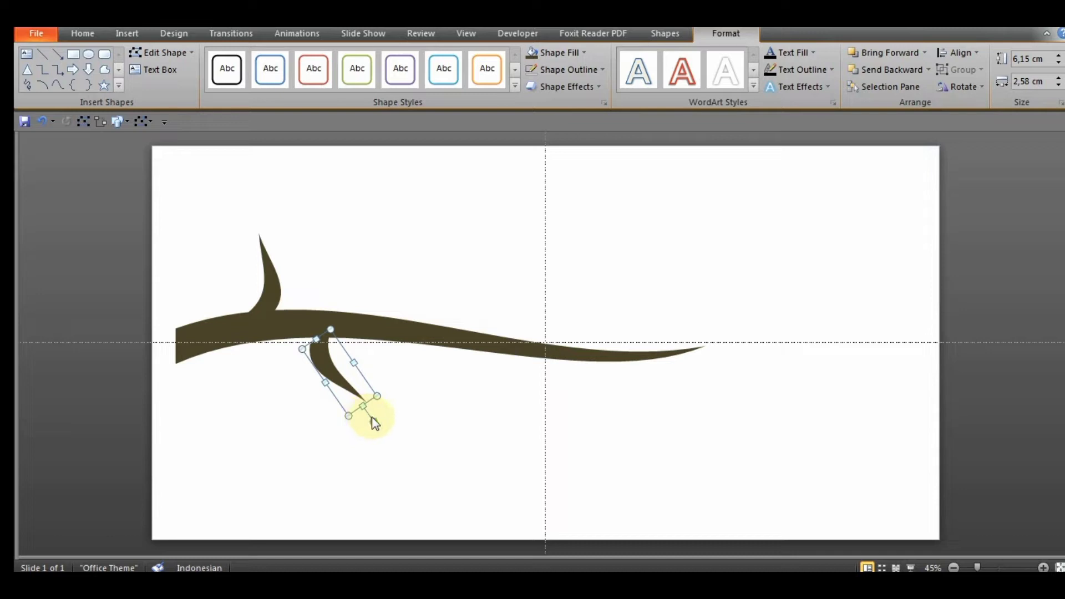
pyautogui.moveTo(381, 419); pyautogui.dragTo(380, 416)
pyautogui.moveTo(327, 355); pyautogui.dragTo(347, 351)
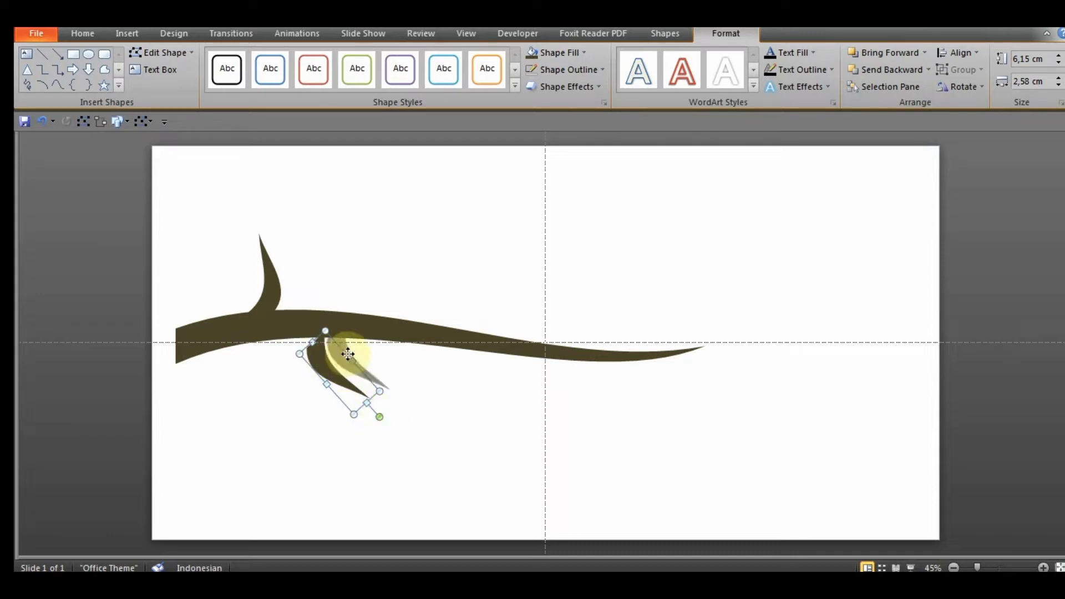
pyautogui.click(517, 224)
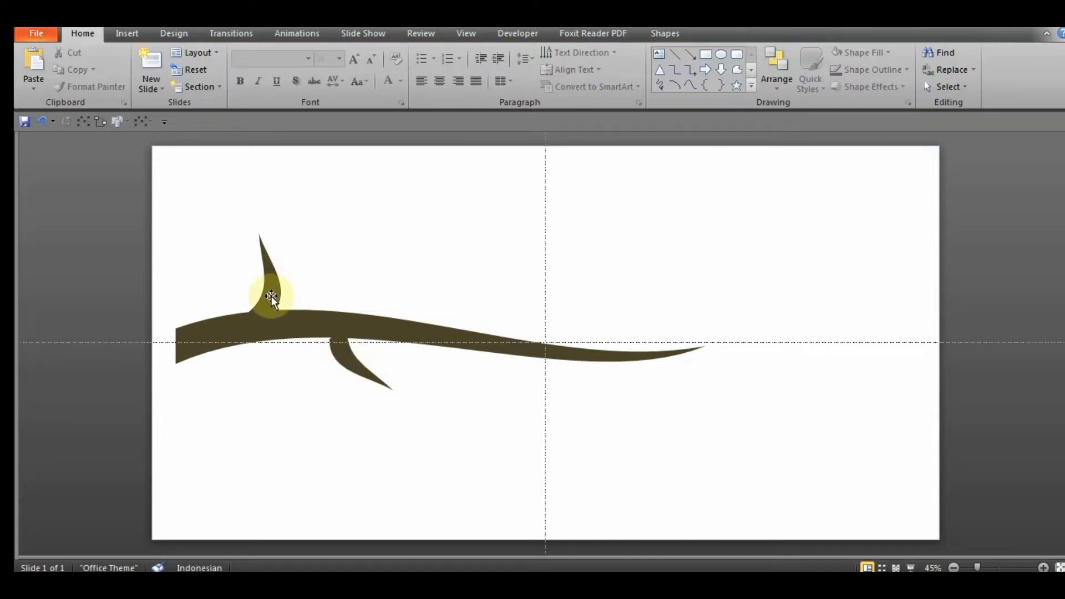
# - Copy the upper thorn further along the top of the branch
pyautogui.moveTo(271, 295); pyautogui.dragTo(439, 300)
pyautogui.moveTo(436, 219); pyautogui.dragTo(470, 230)
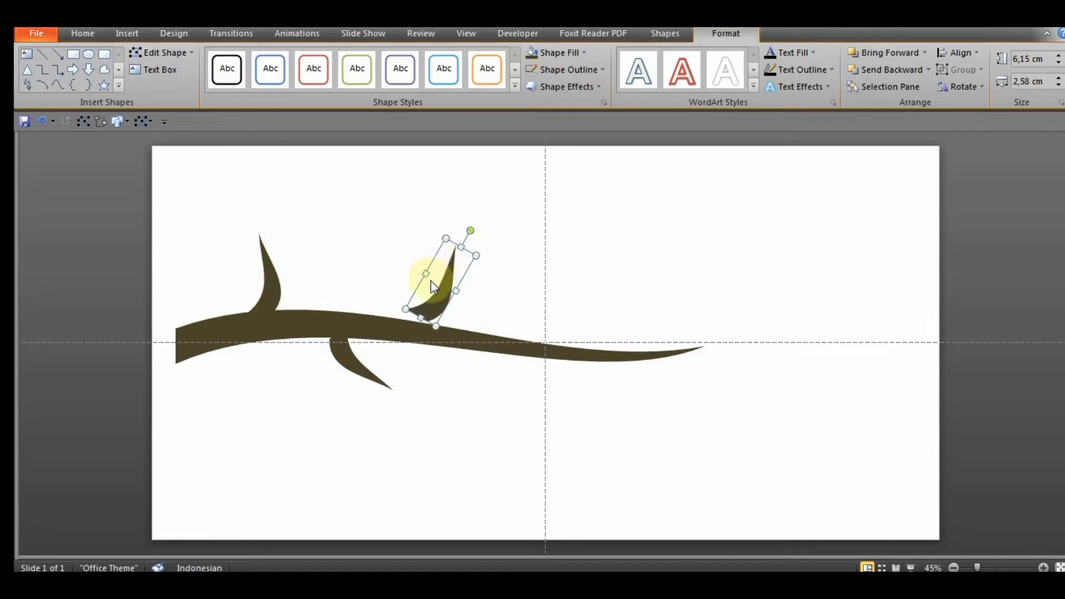
pyautogui.click(434, 297)
pyautogui.click(439, 299)
pyautogui.hotkey('ctrl', 'z')
pyautogui.click(541, 310)
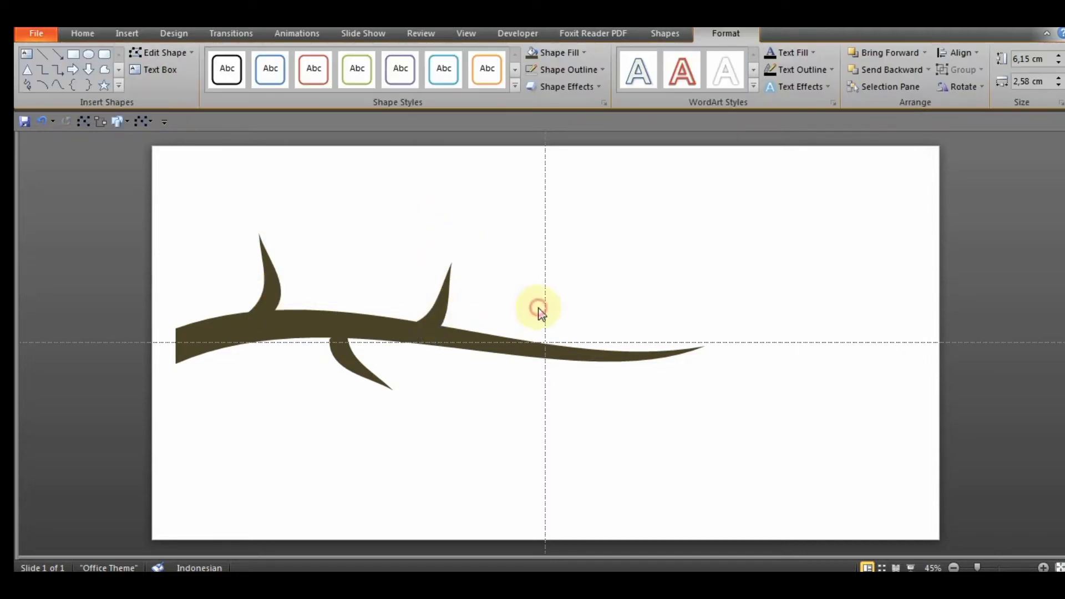
# - Copy the lower thorn to the right and settle it under the branch
pyautogui.moveTo(348, 358)
pyautogui.mouseDown()
pyautogui.moveTo(530, 382)
pyautogui.moveTo(537, 371)
pyautogui.mouseUp()
pyautogui.click(582, 337)
pyautogui.click(544, 366)
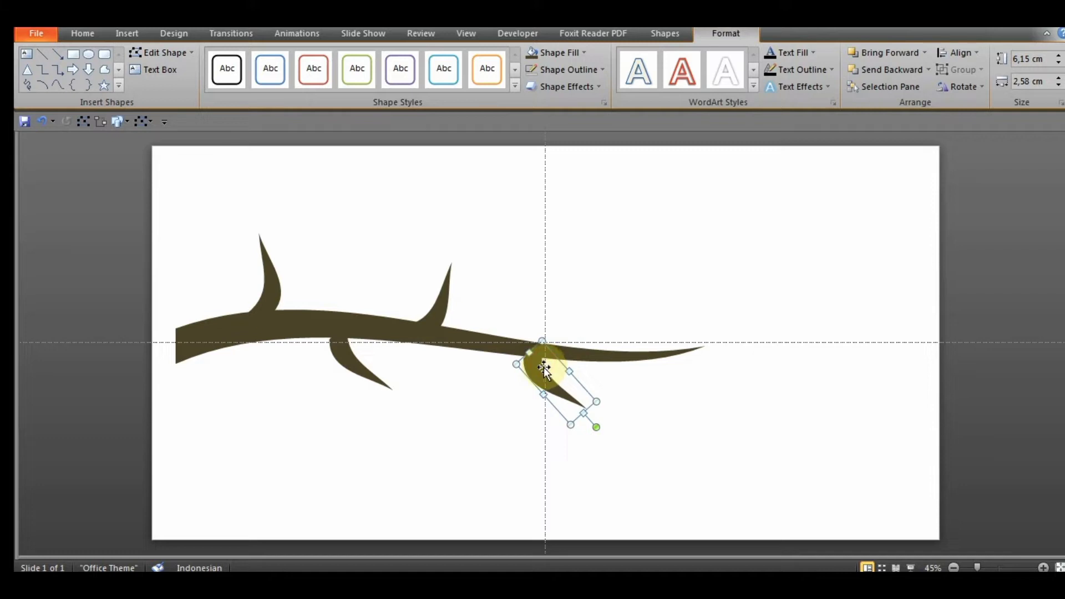
pyautogui.click(548, 335)
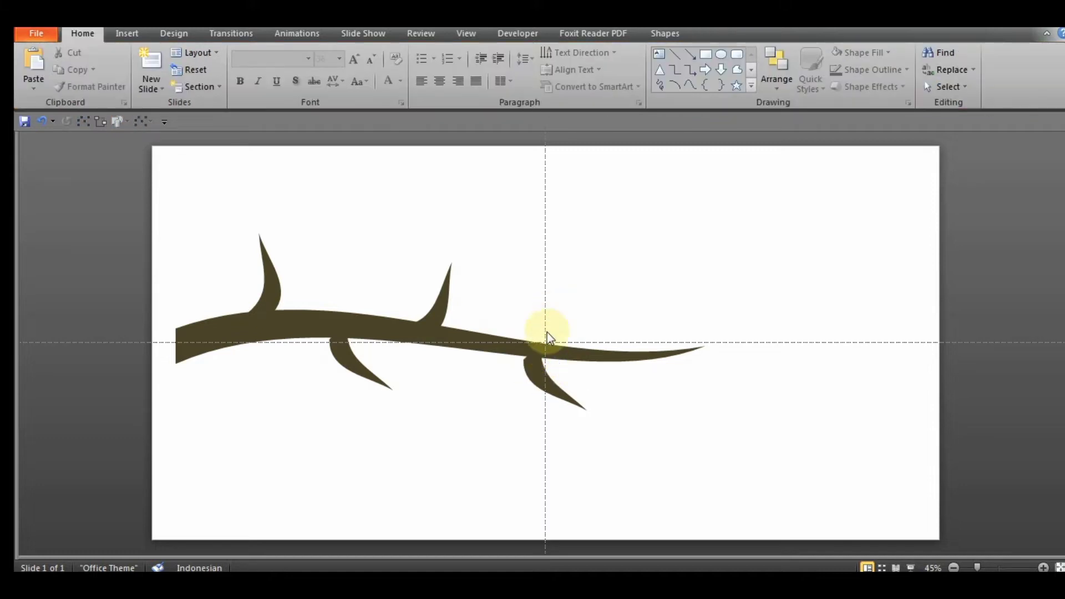
pyautogui.click(527, 362)
pyautogui.click(539, 363)
pyautogui.click(624, 320)
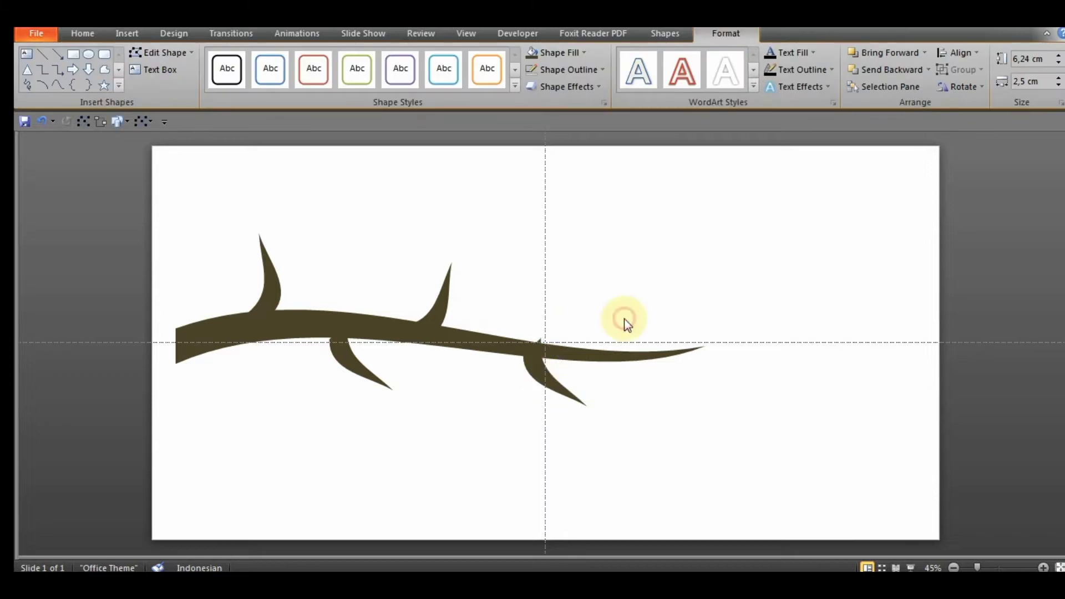
pyautogui.moveTo(538, 362); pyautogui.dragTo(540, 362)
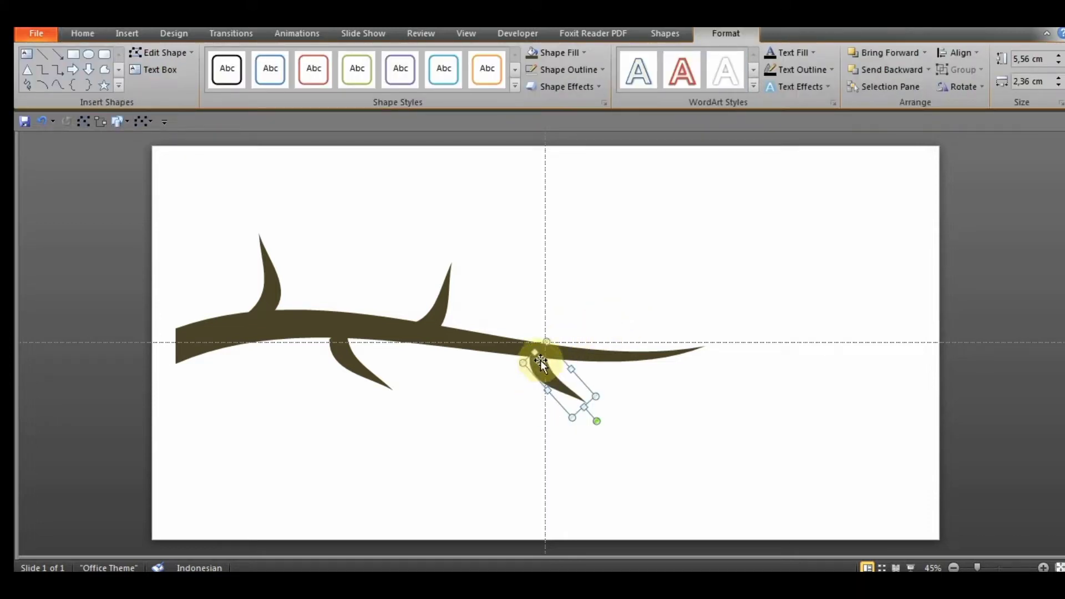
pyautogui.click(618, 277)
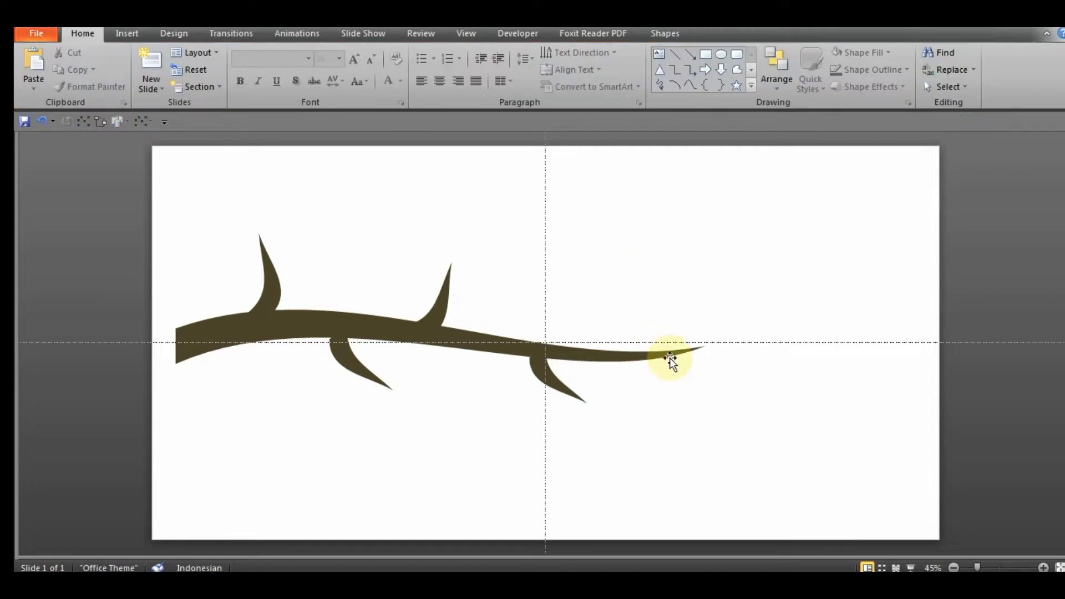
# - Duplicate an upper thorn and place it near the branch tip
pyautogui.click(438, 305)
pyautogui.hotkey('ctrl', 'd')
pyautogui.moveTo(438, 305); pyautogui.dragTo(632, 318)
pyautogui.click(824, 225)
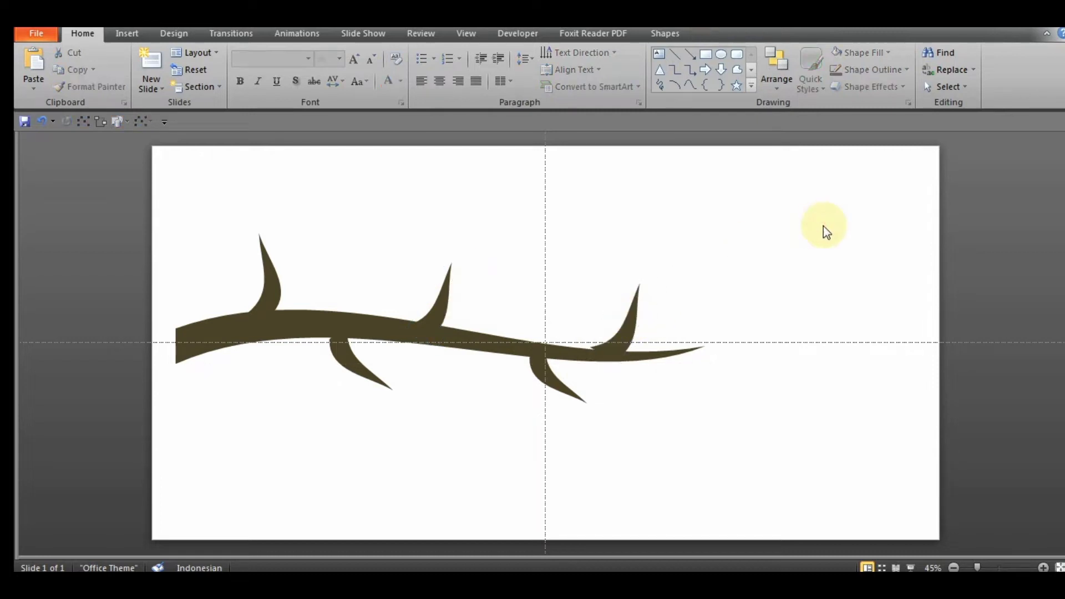
pyautogui.click(625, 338)
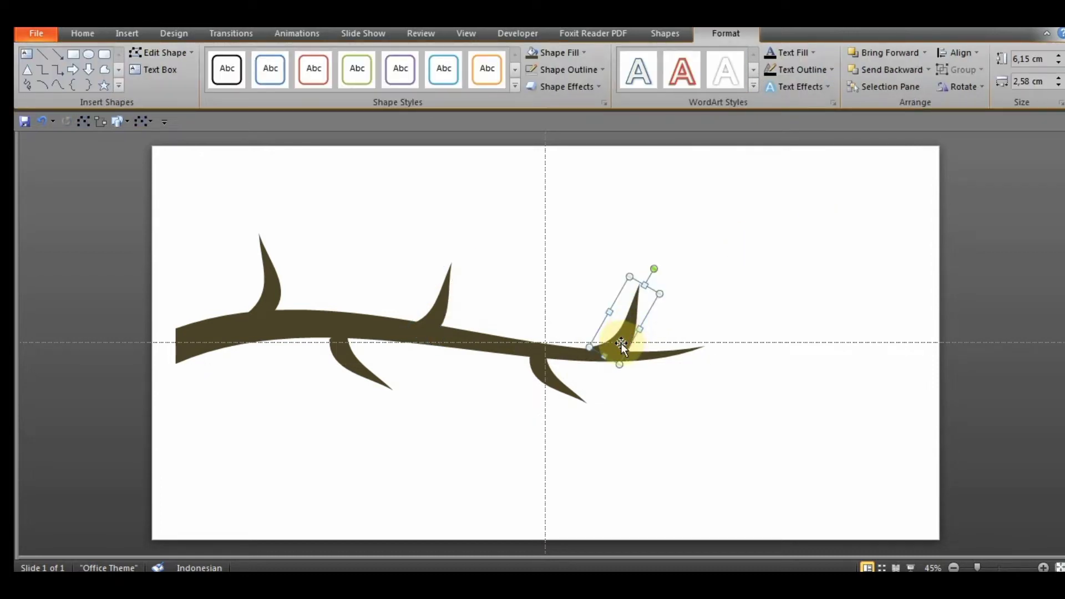
pyautogui.click(734, 313)
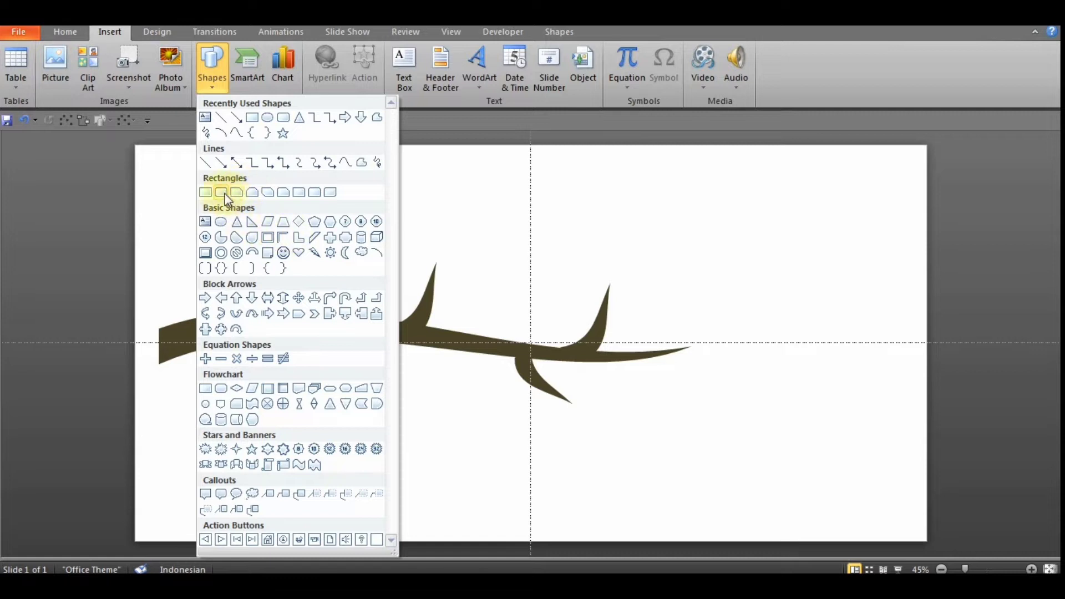
# - Draw a fully rounded rectangle petal right of the branch and rotate copies into a flower
pyautogui.click(223, 193)
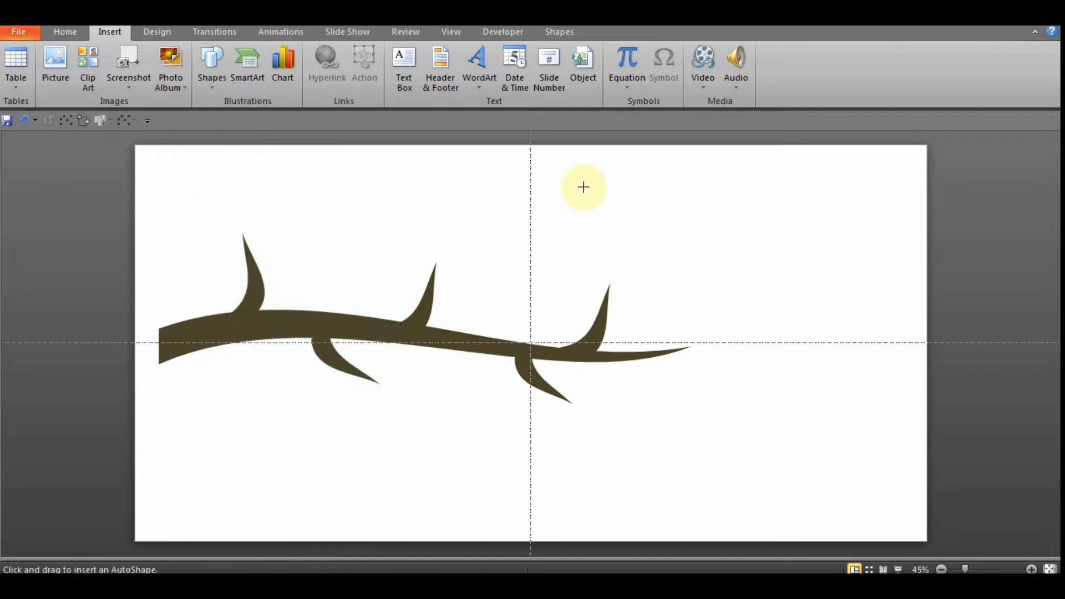
pyautogui.moveTo(777, 204); pyautogui.dragTo(807, 307)
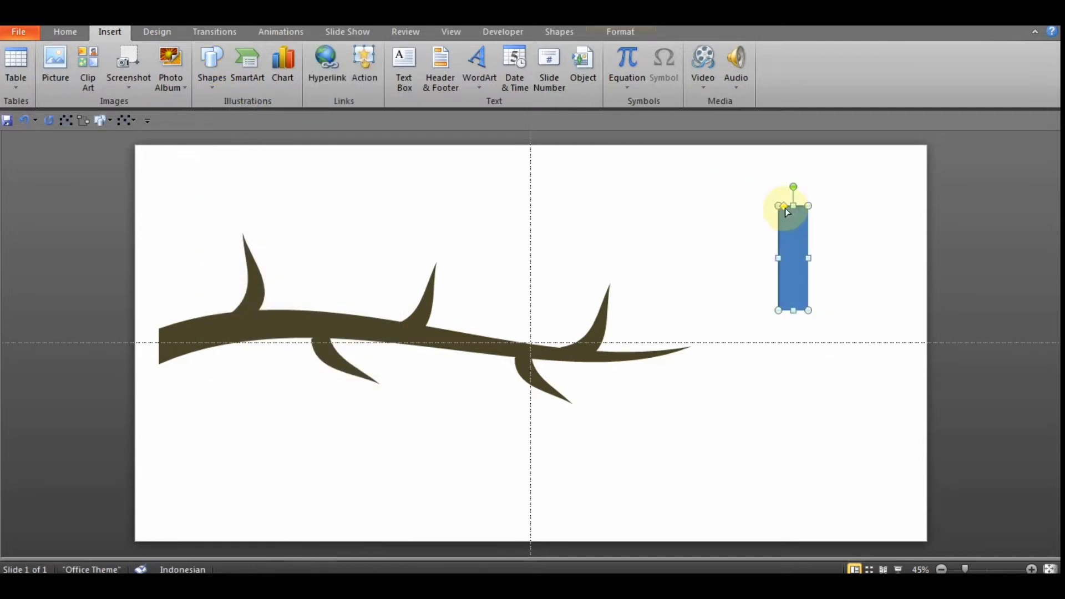
pyautogui.moveTo(787, 211)
pyautogui.mouseDown()
pyautogui.moveTo(798, 241)
pyautogui.moveTo(870, 255)
pyautogui.mouseUp()
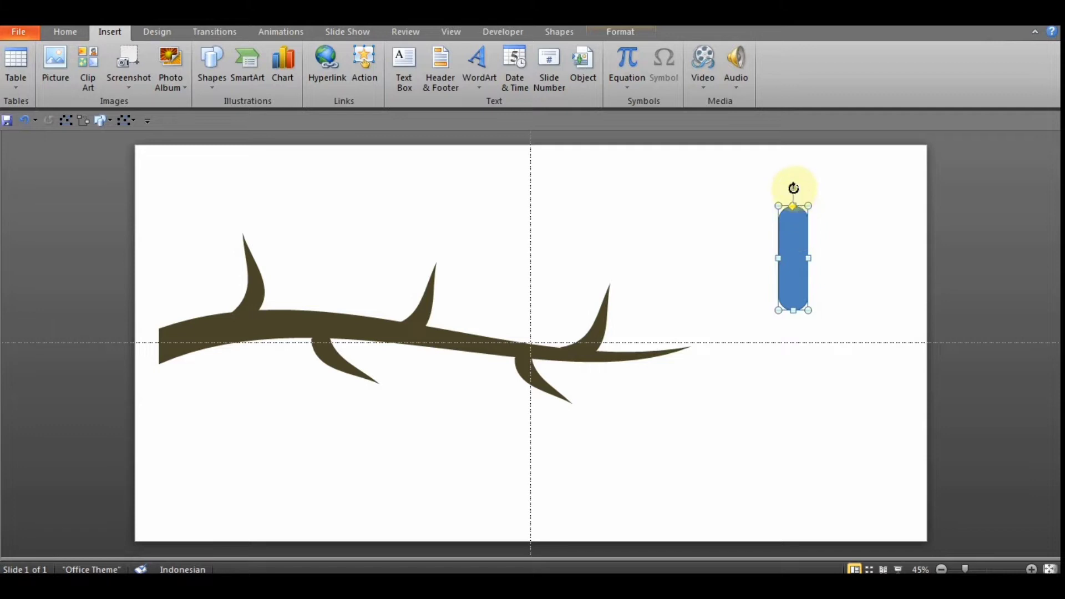
pyautogui.moveTo(793, 188); pyautogui.dragTo(859, 233)
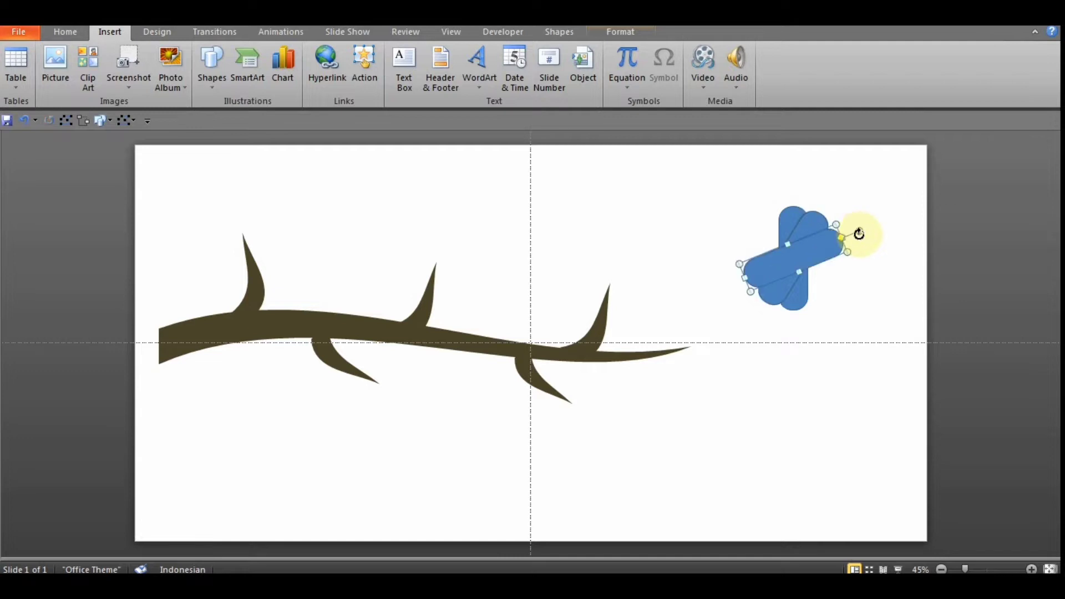
pyautogui.moveTo(858, 233)
pyautogui.mouseDown()
pyautogui.moveTo(865, 261)
pyautogui.moveTo(845, 330)
pyautogui.mouseUp()
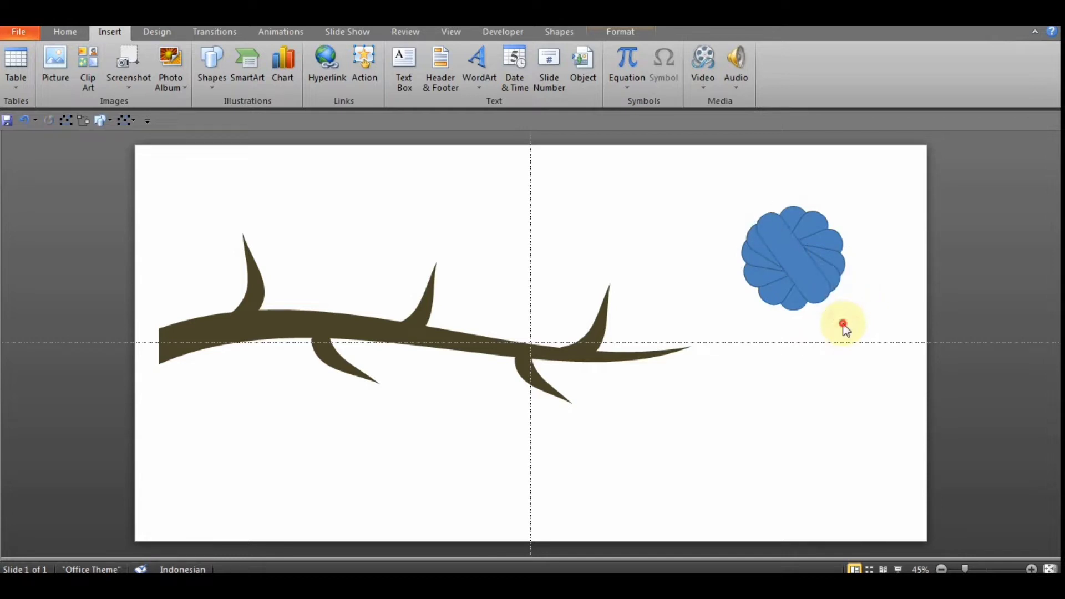
# - Group the petals into one scalloped flower and remove its outline
pyautogui.moveTo(761, 172); pyautogui.dragTo(827, 368)
pyautogui.moveTo(700, 170); pyautogui.dragTo(912, 356)
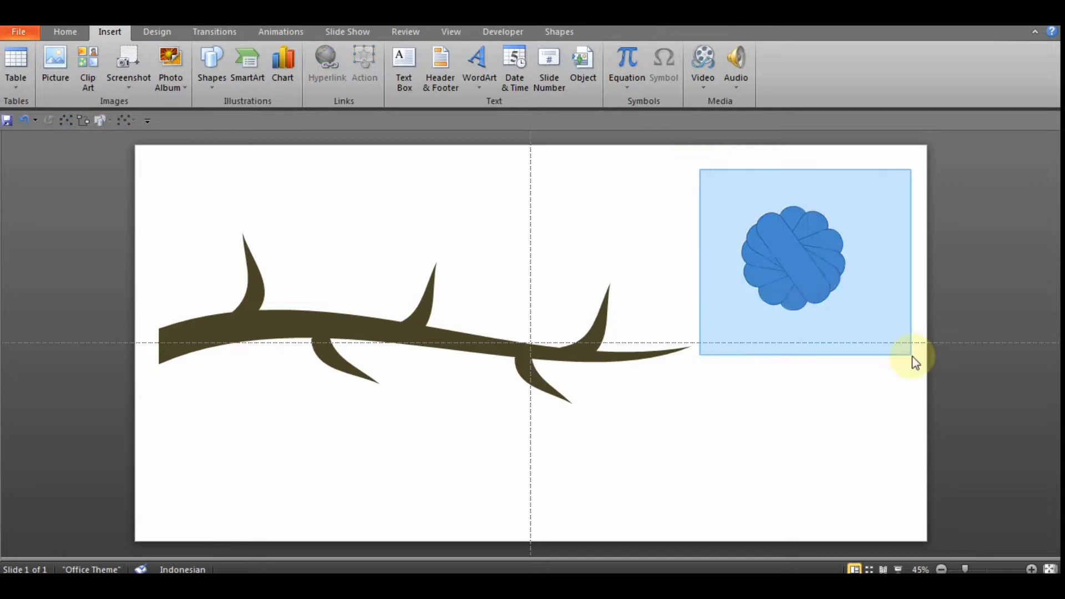
pyautogui.rightClick(808, 267)
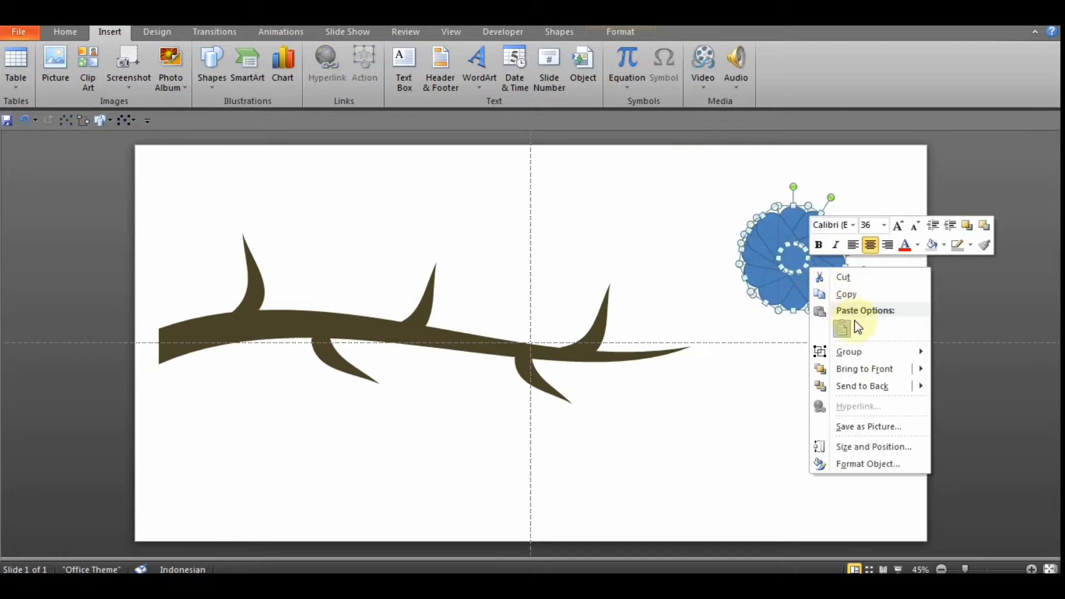
pyautogui.moveTo(849, 352)
pyautogui.click(960, 352)
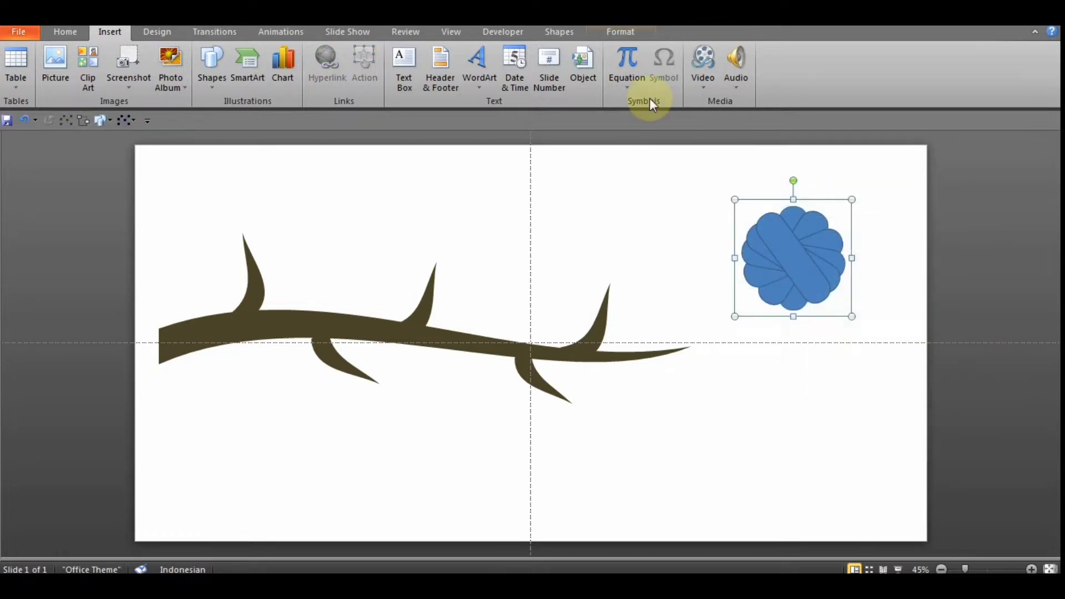
pyautogui.click(620, 32)
pyautogui.click(587, 67)
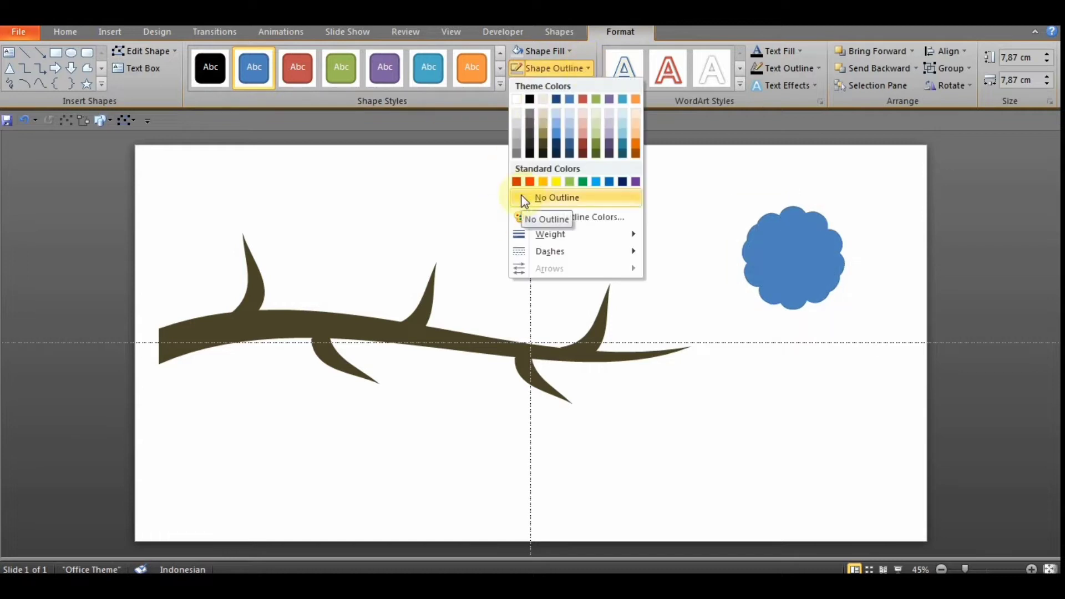
pyautogui.click(524, 199)
pyautogui.click(833, 391)
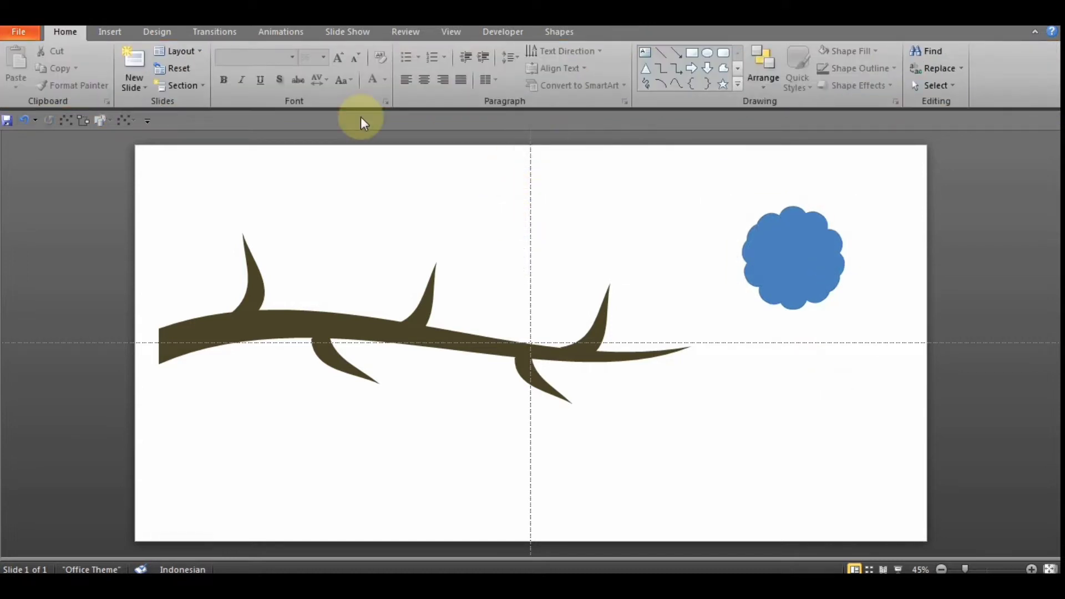
pyautogui.click(112, 31)
pyautogui.click(210, 88)
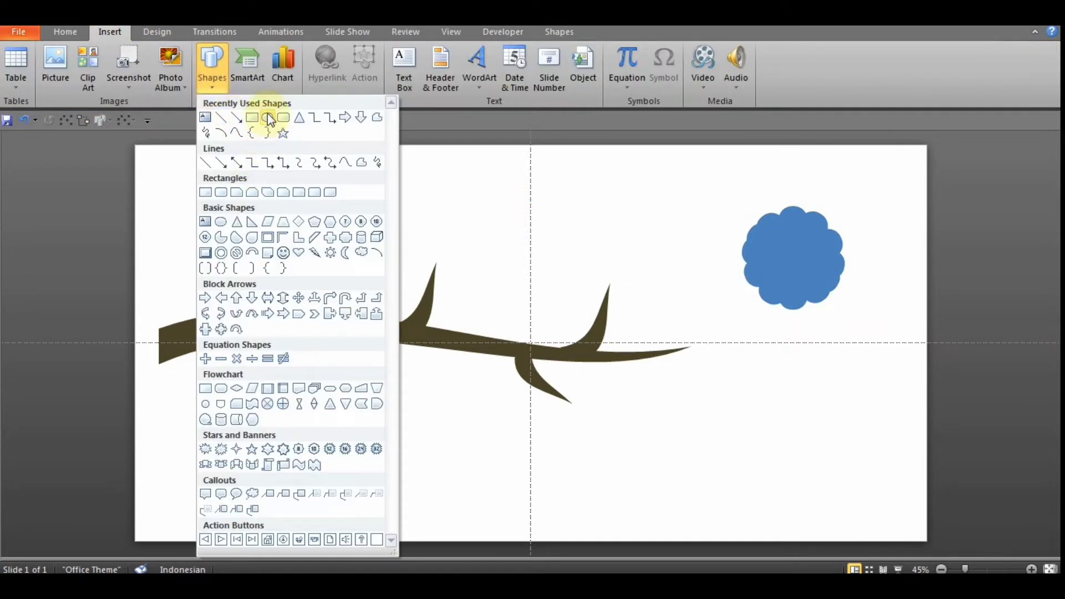
# - Draw a circle with no outline and a light grey fill
pyautogui.click(268, 118)
pyautogui.moveTo(581, 172); pyautogui.dragTo(671, 259)
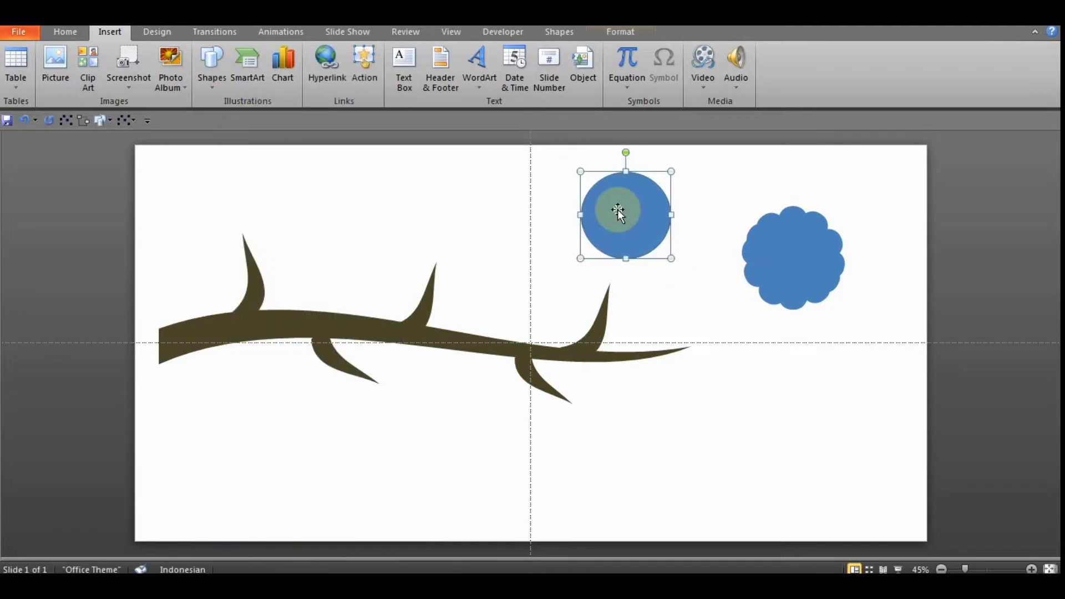
pyautogui.click(620, 33)
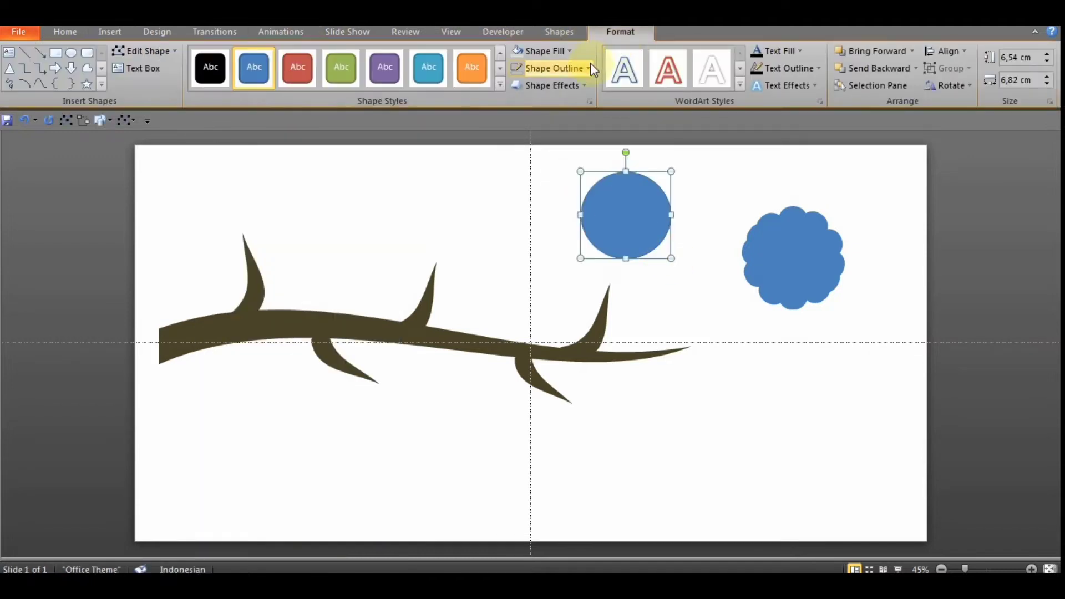
pyautogui.click(589, 68)
pyautogui.click(521, 196)
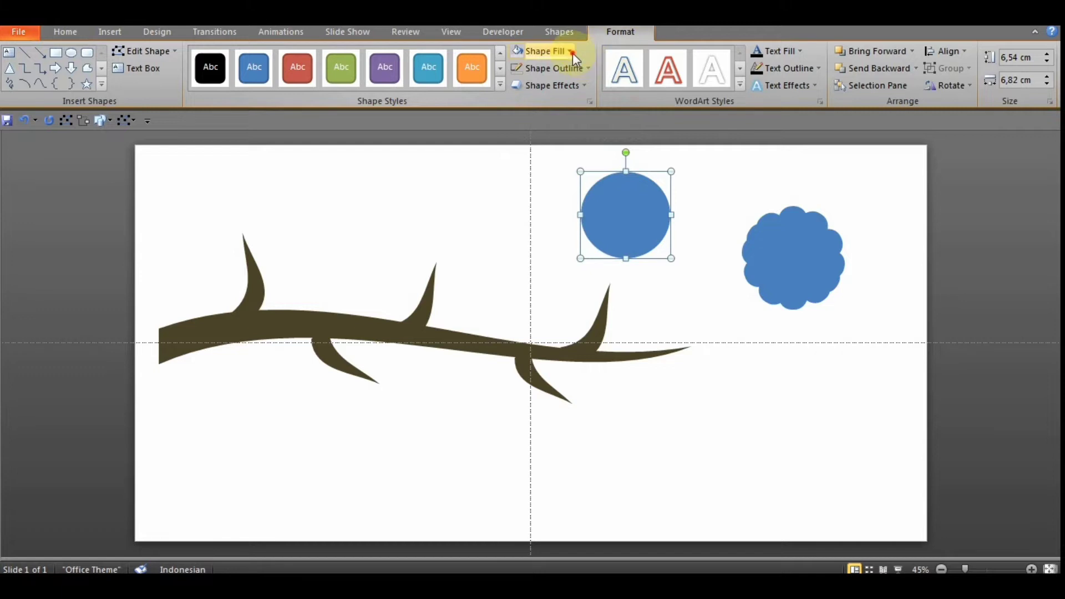
pyautogui.click(572, 52)
pyautogui.click(517, 98)
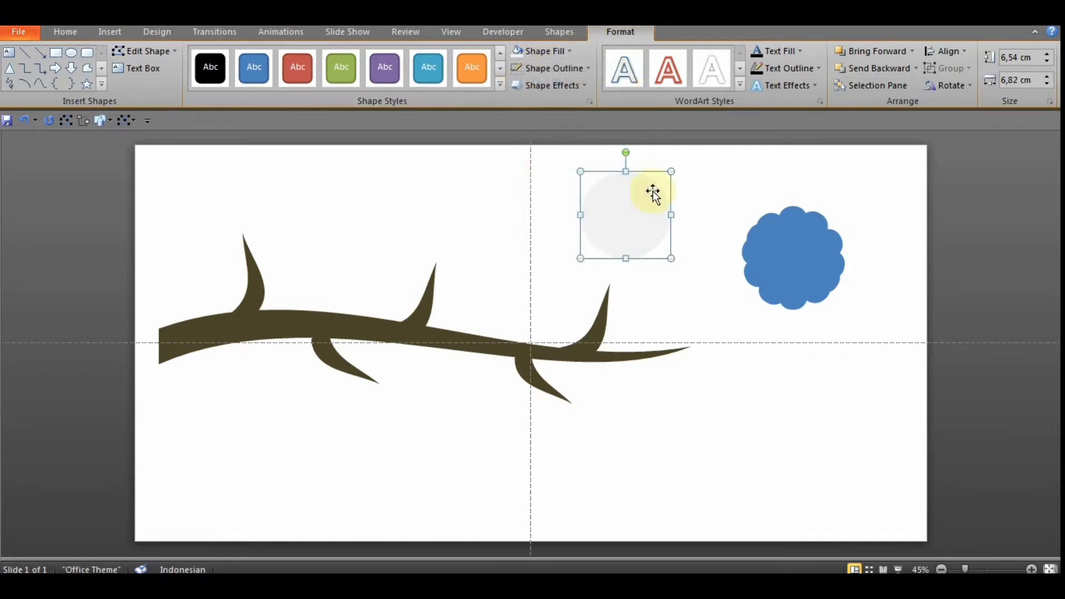
# - Move the grey circle onto the blue flower, shrink it slightly, and centre it
pyautogui.moveTo(653, 194); pyautogui.dragTo(814, 245)
pyautogui.click(891, 205)
pyautogui.click(818, 242)
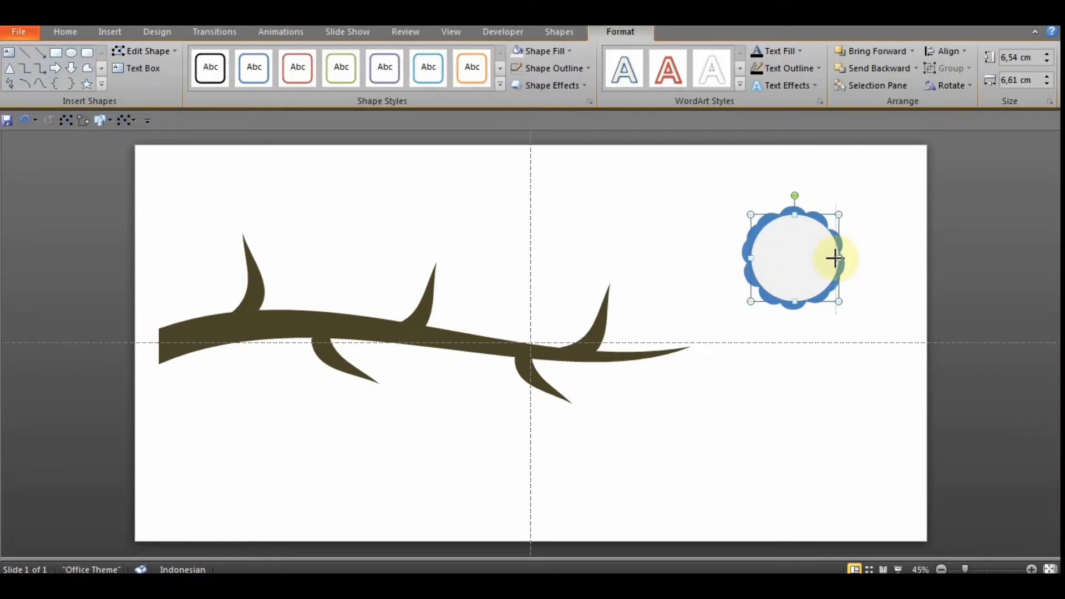
pyautogui.moveTo(835, 259); pyautogui.dragTo(829, 259)
pyautogui.click(796, 255)
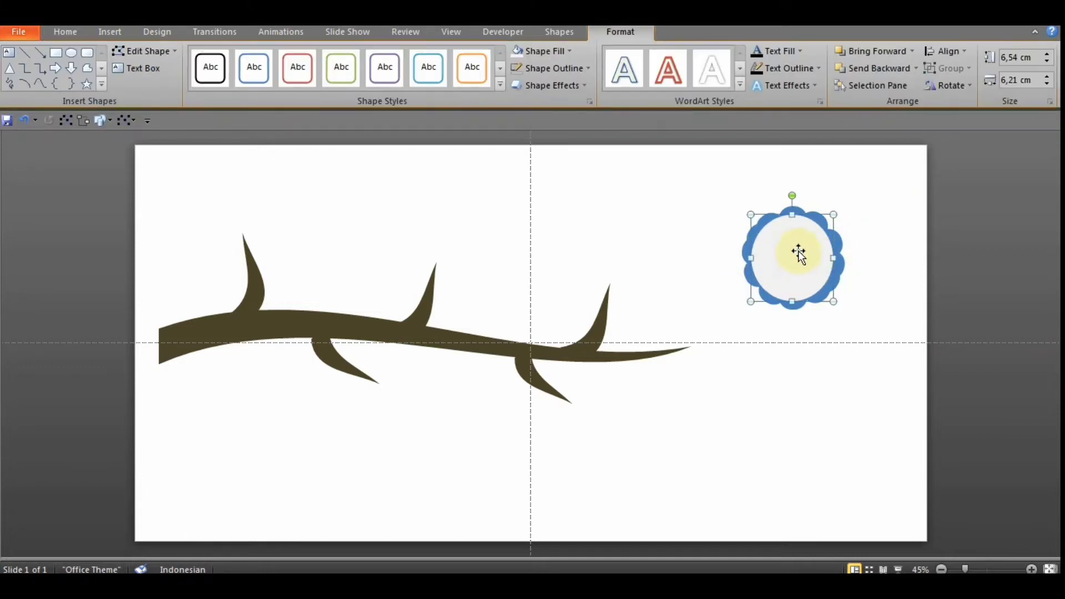
pyautogui.moveTo(803, 251); pyautogui.dragTo(788, 251)
pyautogui.click(844, 237)
pyautogui.click(799, 250)
pyautogui.click(884, 227)
# - Select the grey circle and blue flower together
pyautogui.moveTo(751, 190); pyautogui.dragTo(898, 396)
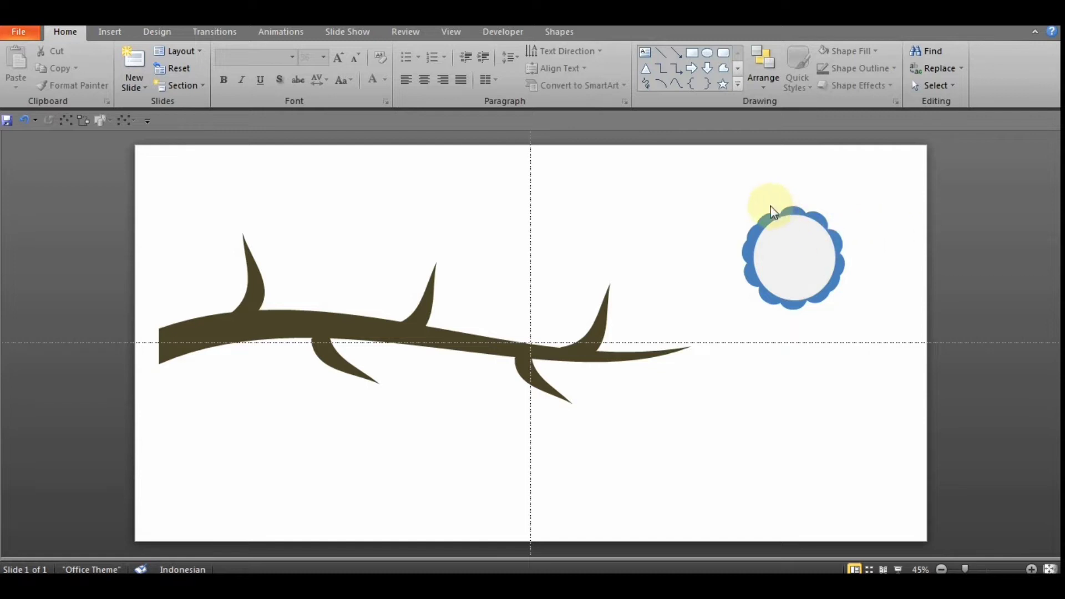
pyautogui.click(791, 255)
pyautogui.keyDown('shift'); pyautogui.click(748, 233); pyautogui.keyUp('shift')
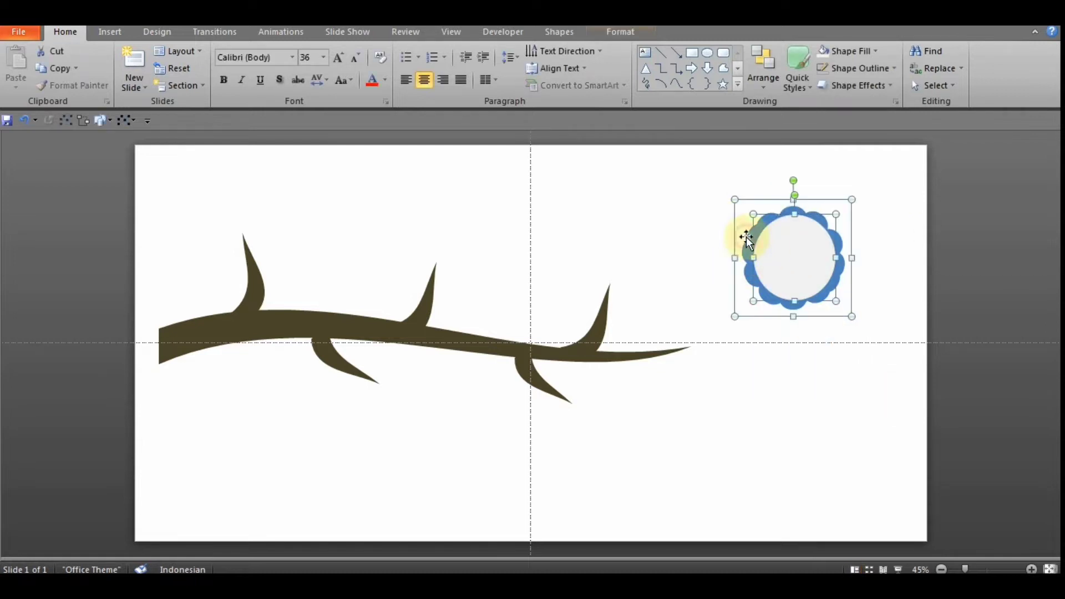
pyautogui.rightClick(748, 236)
# - Group the circle and flower and move the flower onto the left of the branch
pyautogui.click(901, 324)
pyautogui.moveTo(805, 244)
pyautogui.mouseDown()
pyautogui.moveTo(324, 251)
pyautogui.moveTo(304, 238)
pyautogui.moveTo(431, 341)
pyautogui.mouseUp()
pyautogui.click(488, 250)
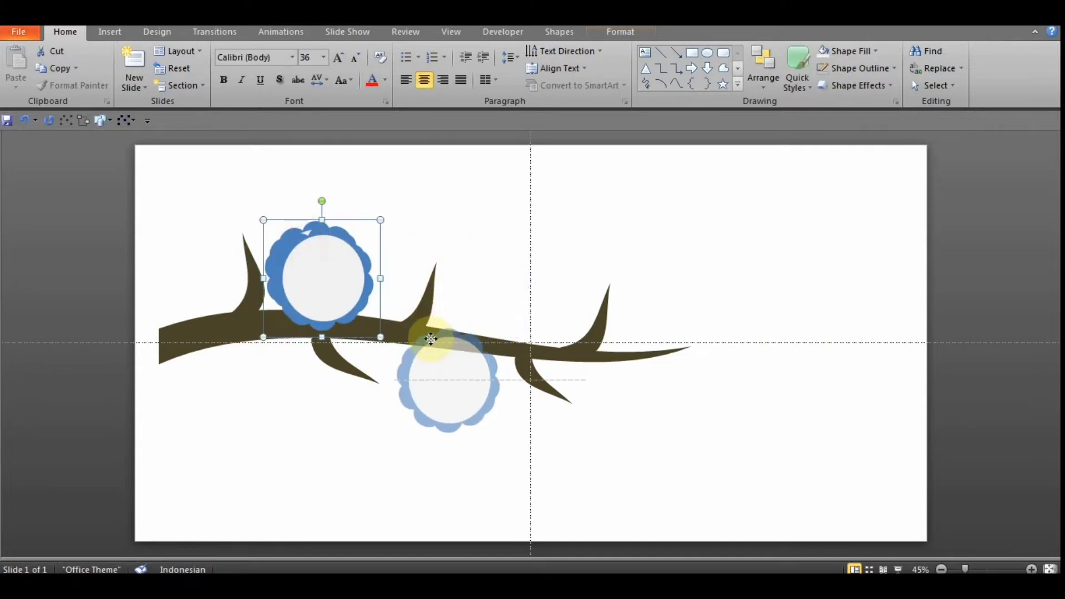
# - Duplicate the flower with Ctrl+D and position the copies along the branch
pyautogui.hotkey('ctrl', 'd')
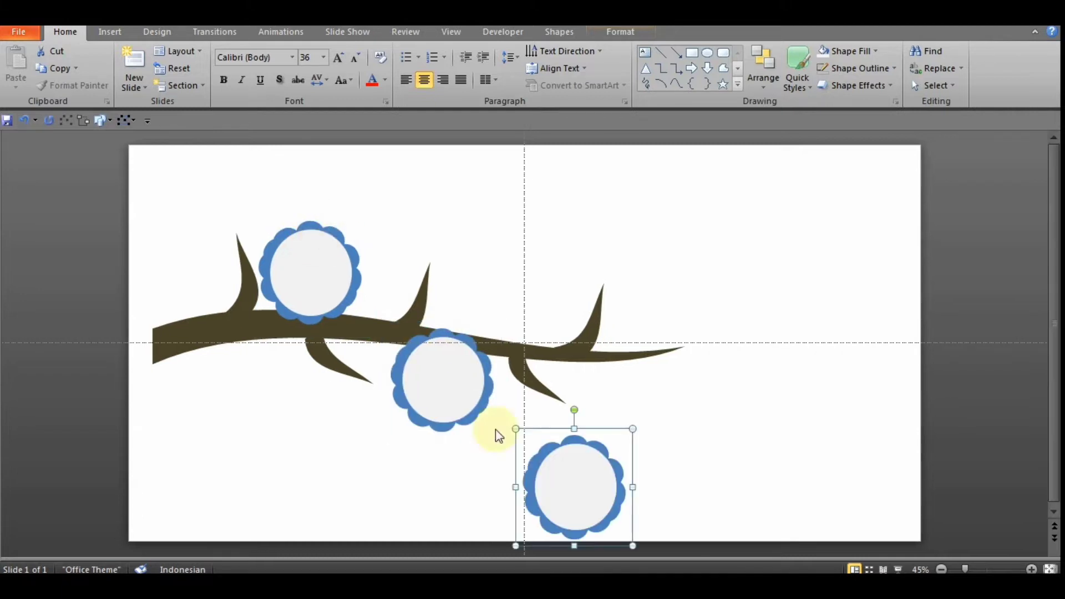
pyautogui.moveTo(550, 461)
pyautogui.mouseDown()
pyautogui.moveTo(495, 248)
pyautogui.moveTo(500, 270)
pyautogui.mouseUp()
pyautogui.click(623, 269)
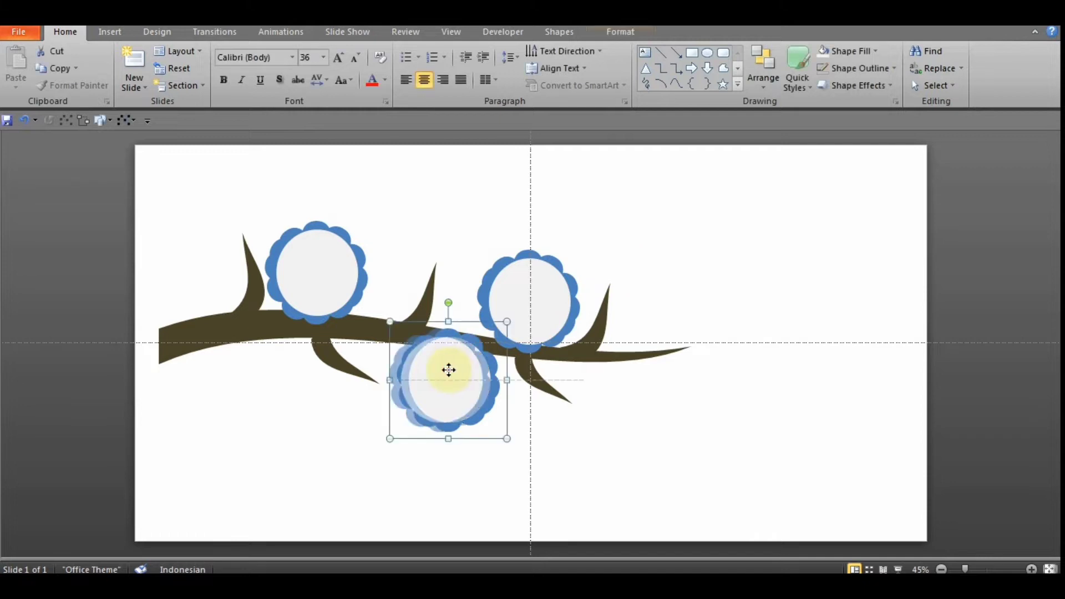
pyautogui.moveTo(447, 368); pyautogui.dragTo(437, 369)
pyautogui.click(598, 252)
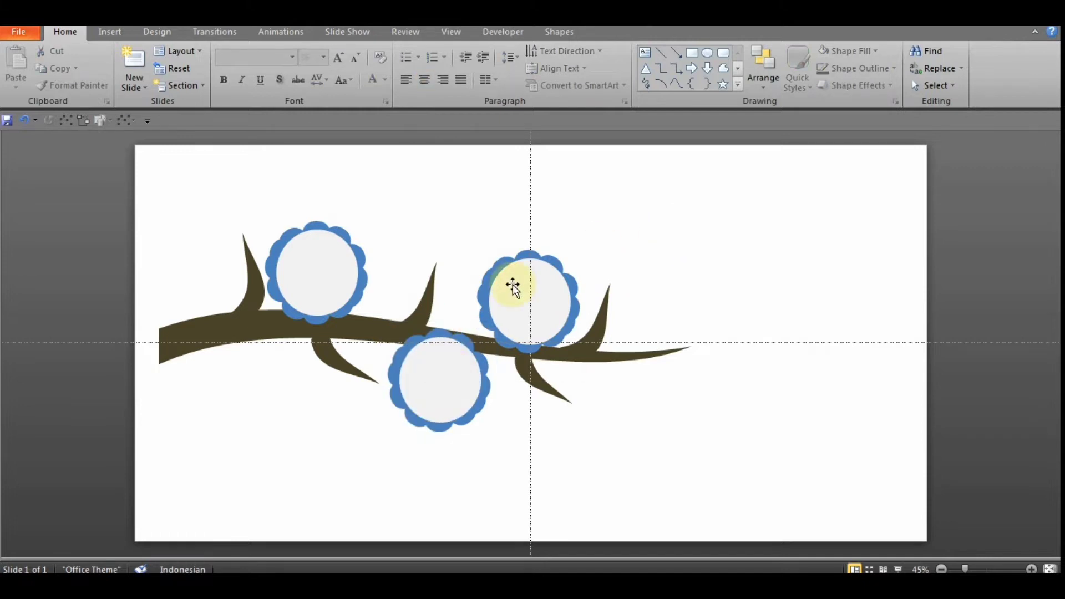
pyautogui.click(313, 225)
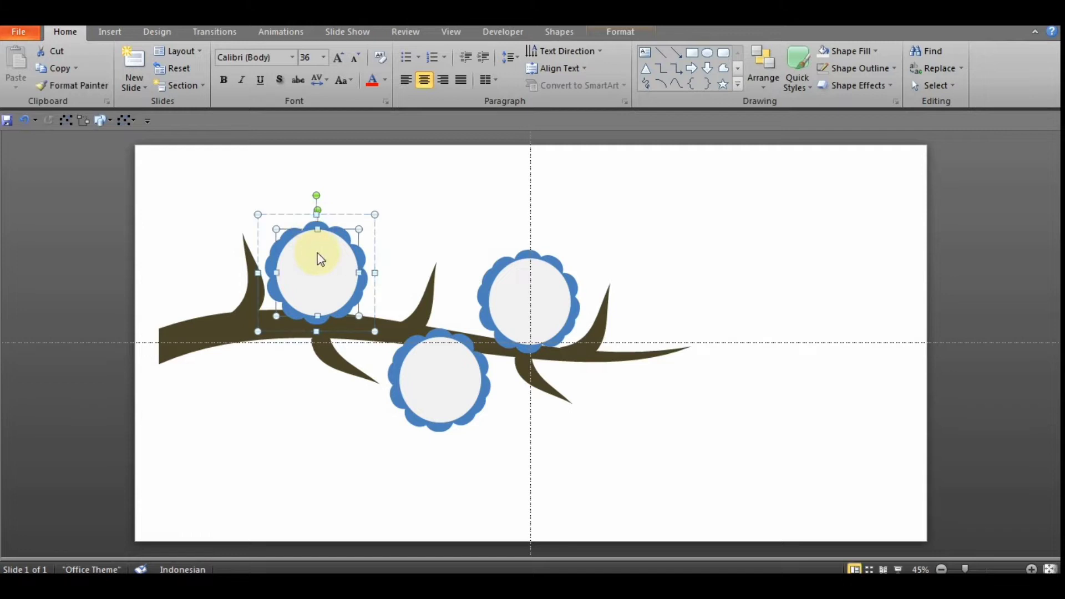
pyautogui.rightClick(319, 254)
# - Ungroup the left flower and fill its scalloped rim green
pyautogui.click(489, 408)
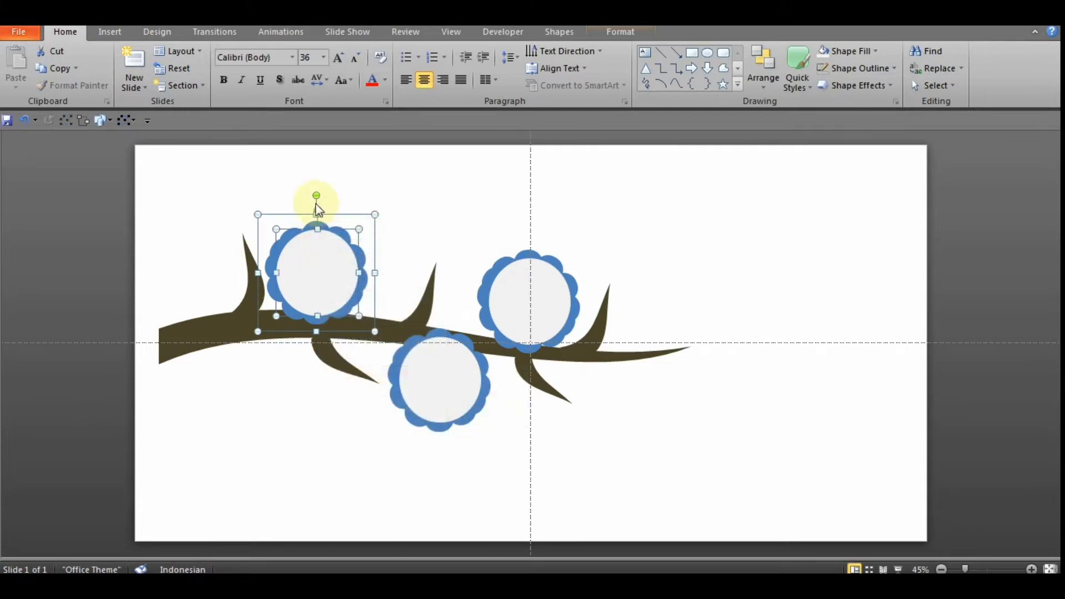
pyautogui.click(373, 184)
pyautogui.click(341, 228)
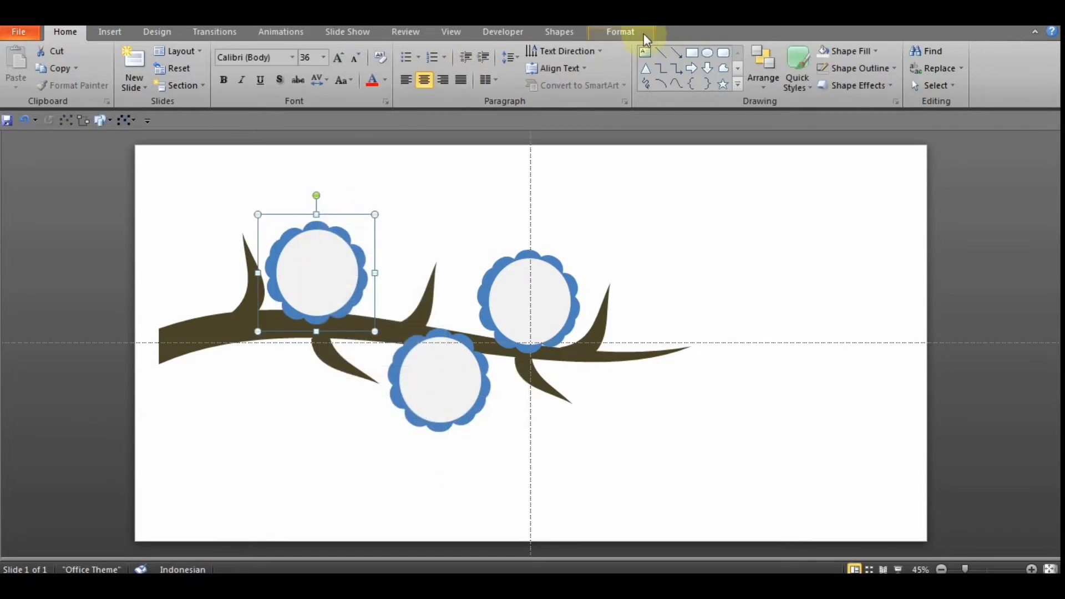
pyautogui.click(627, 35)
pyautogui.click(571, 51)
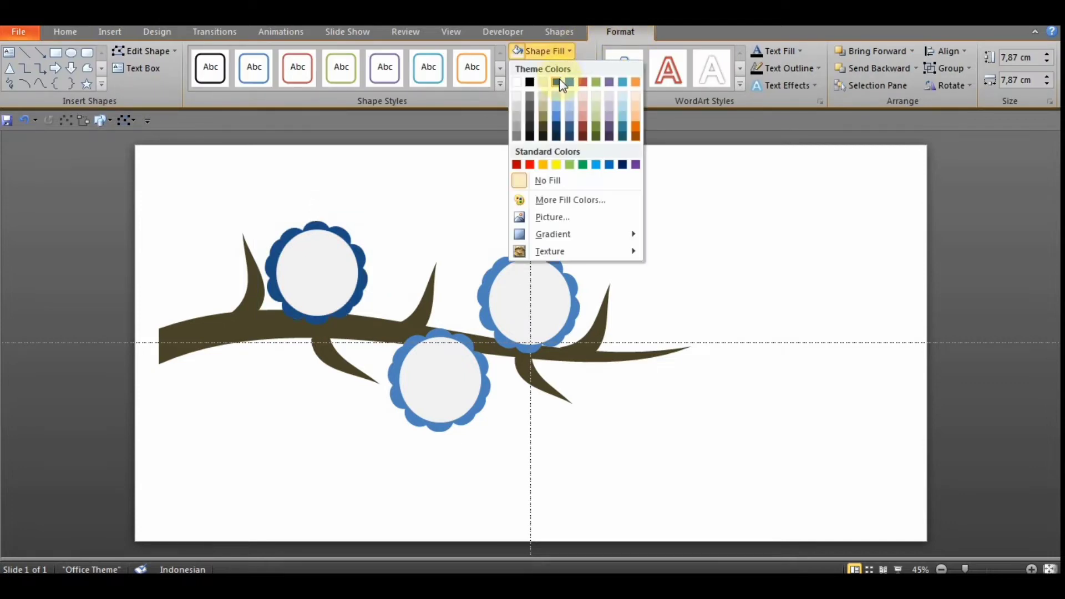
pyautogui.click(596, 166)
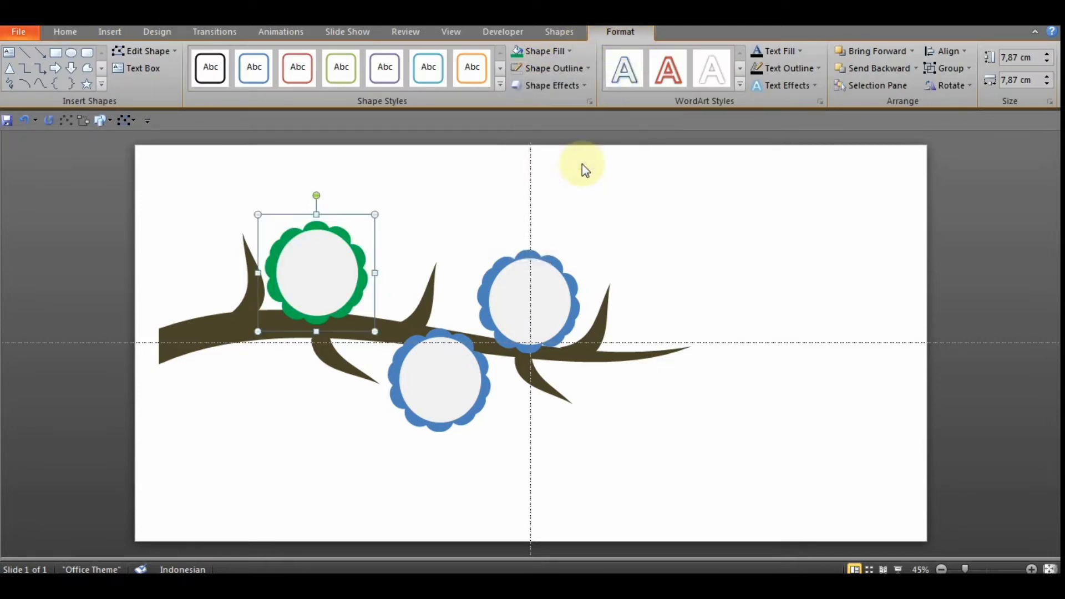
# - Ungroup the right flower and fill its scalloped rim light green
pyautogui.click(554, 262)
pyautogui.click(542, 297)
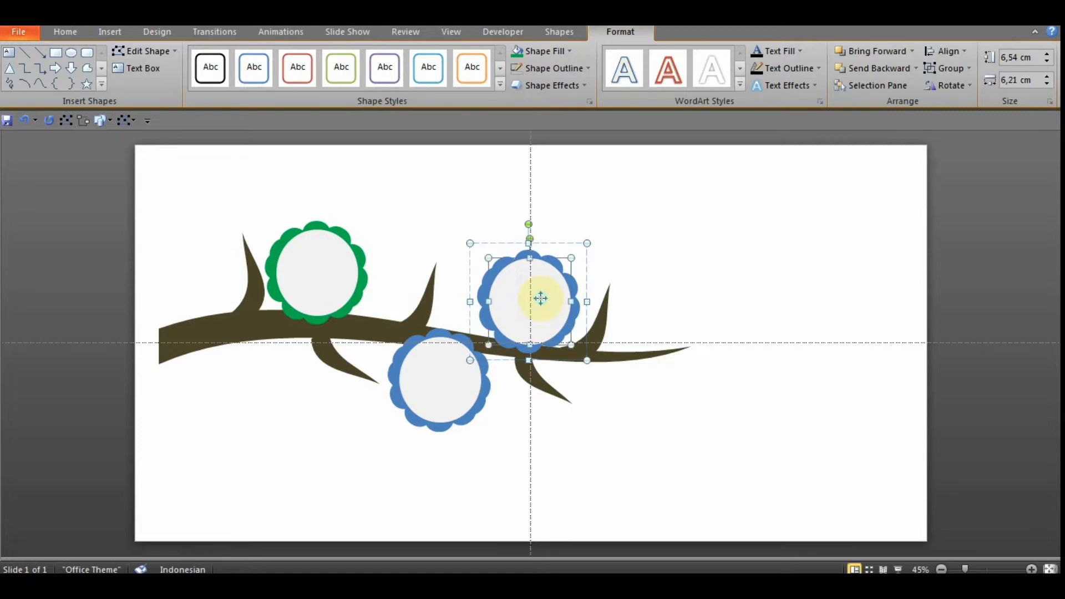
pyautogui.rightClick(543, 299)
pyautogui.click(714, 459)
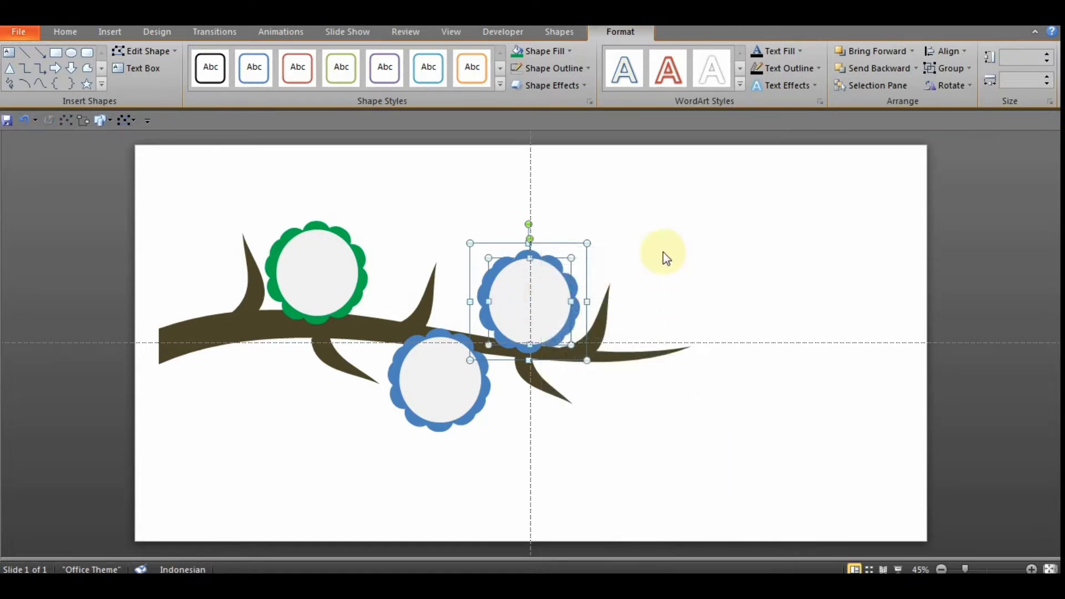
pyautogui.click(663, 252)
pyautogui.click(554, 265)
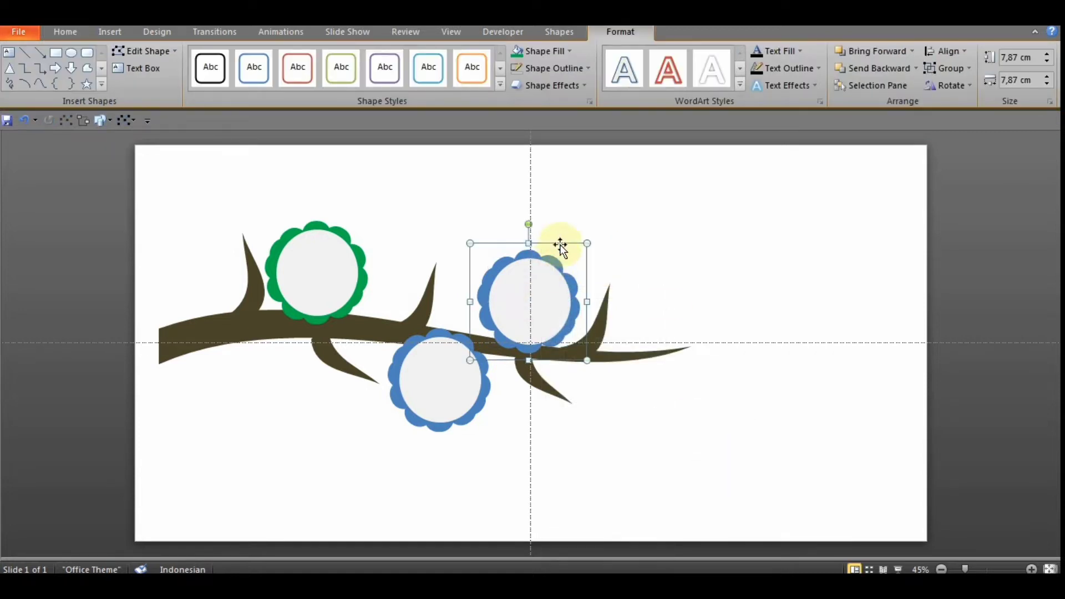
pyautogui.click(567, 51)
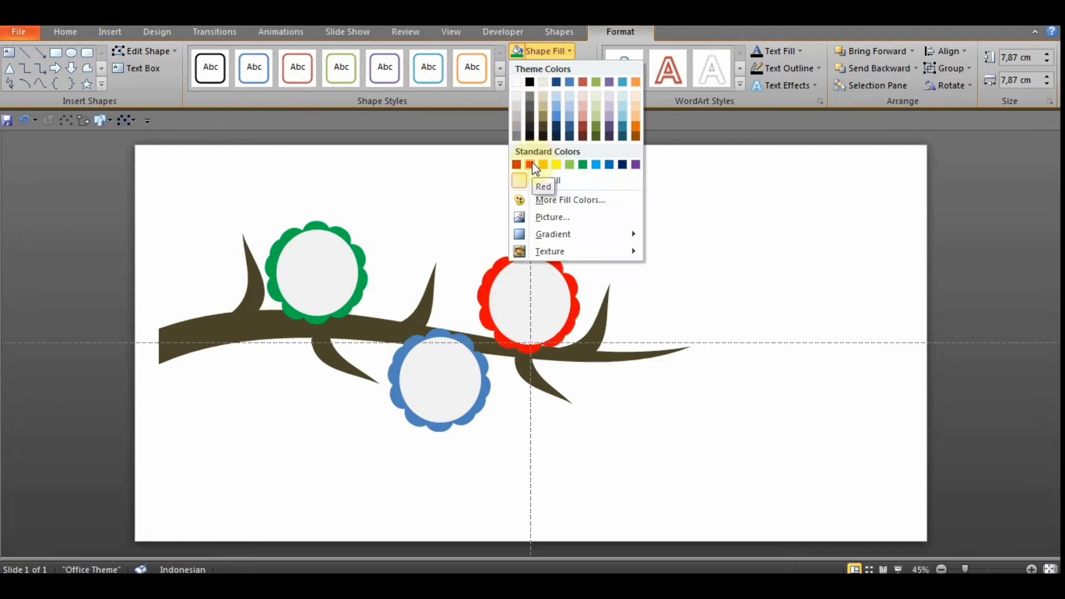
pyautogui.click(571, 163)
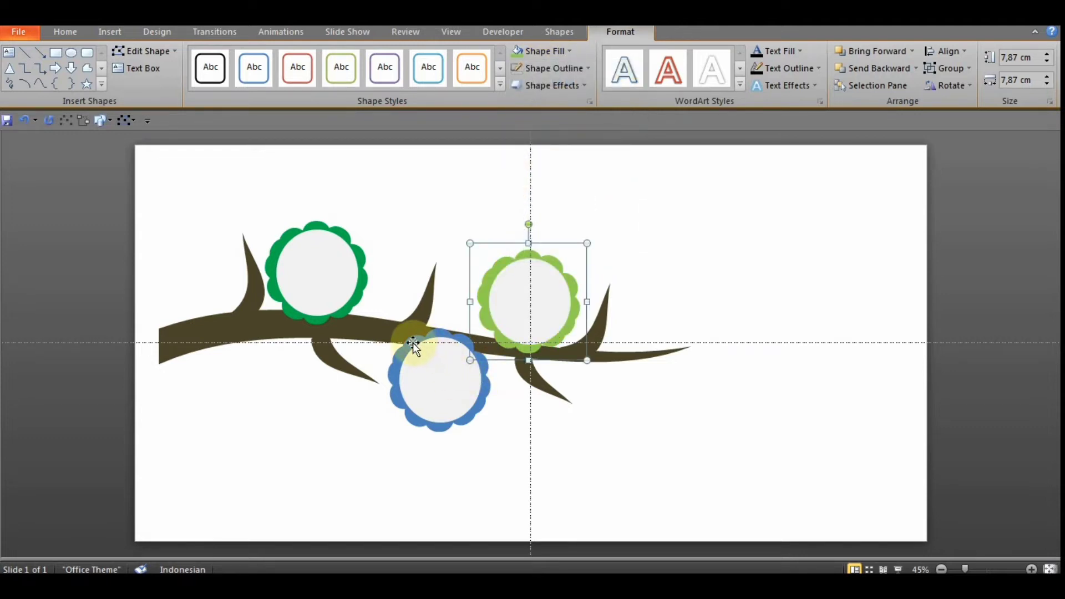
# - Ungroup the middle flower, fill its rim standard Blue, and nudge its grey circle left
pyautogui.click(413, 342)
pyautogui.rightClick(433, 362)
pyautogui.moveTo(474, 223)
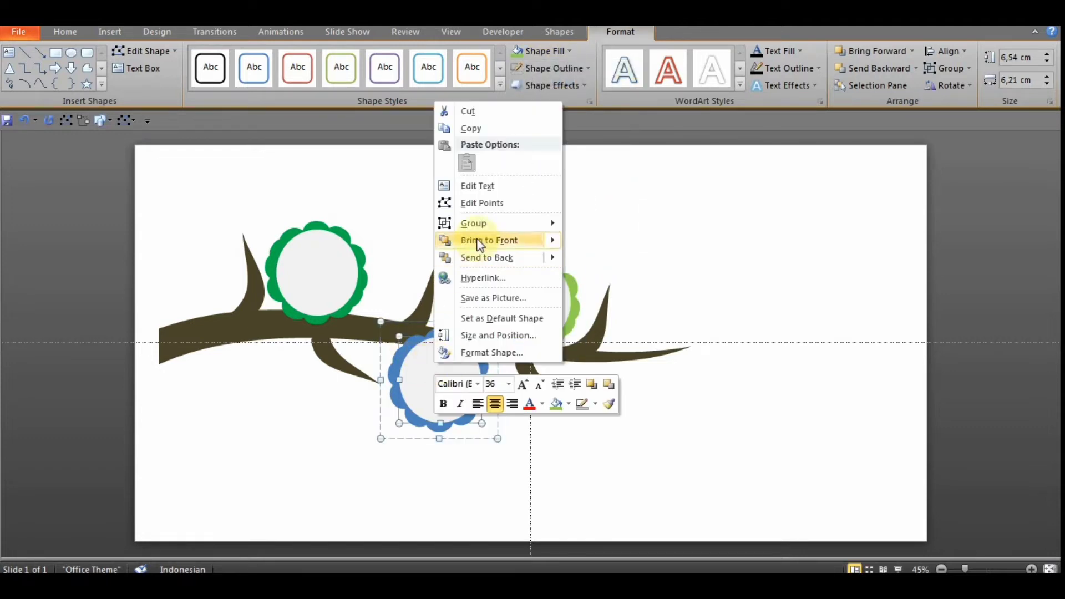
pyautogui.click(590, 265)
pyautogui.click(670, 258)
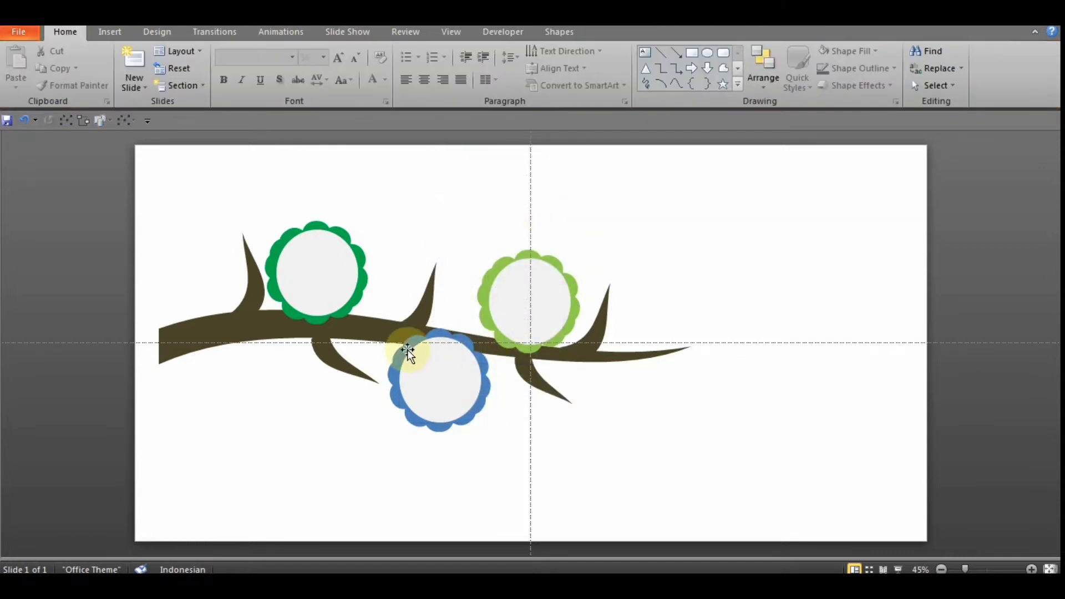
pyautogui.click(402, 347)
pyautogui.click(570, 51)
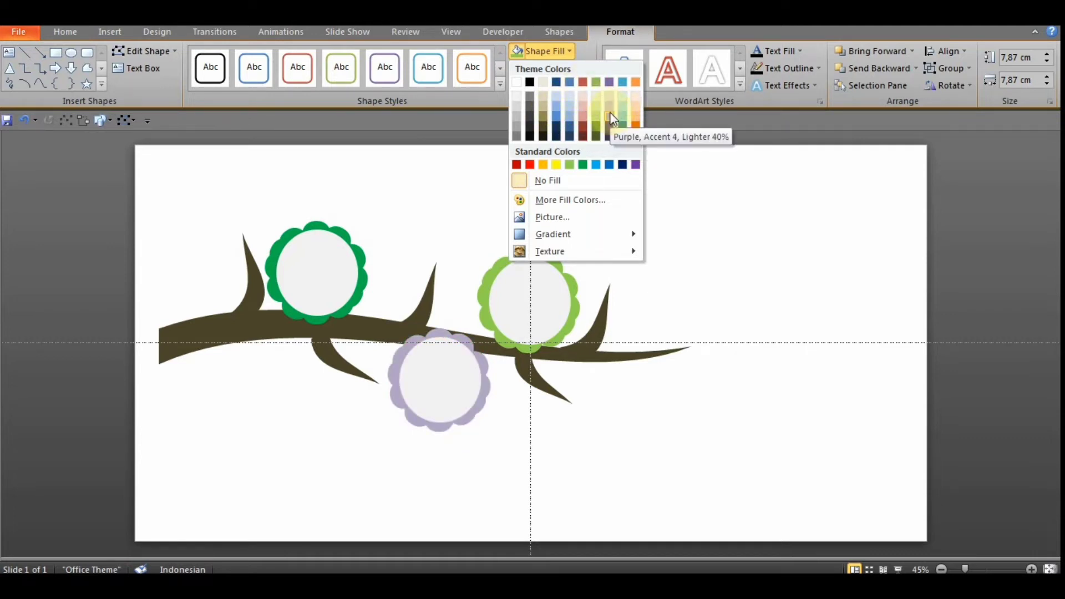
pyautogui.click(609, 165)
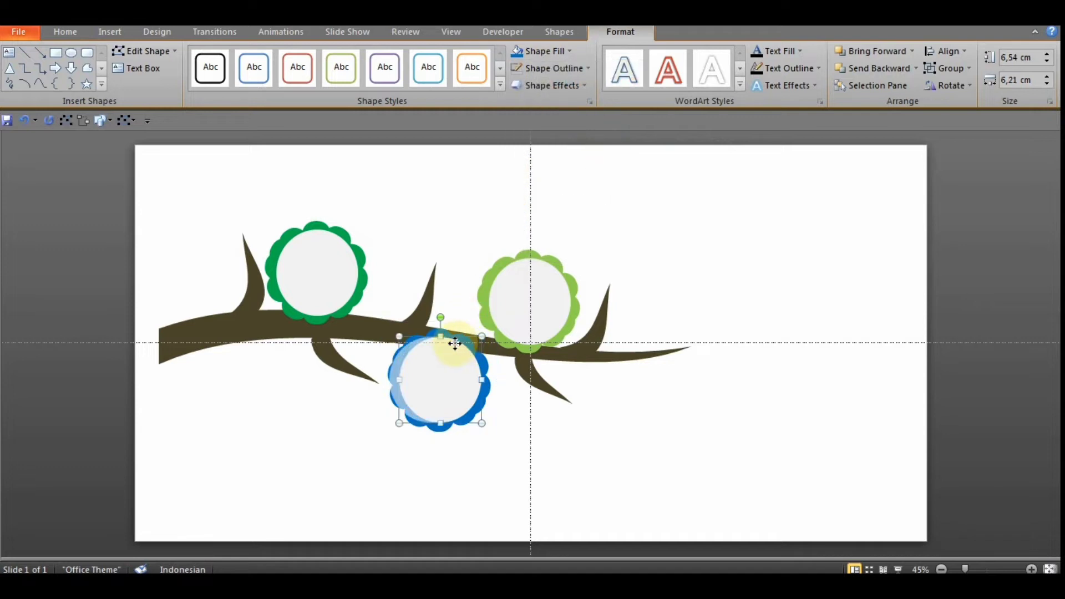
pyautogui.moveTo(471, 336); pyautogui.dragTo(462, 334)
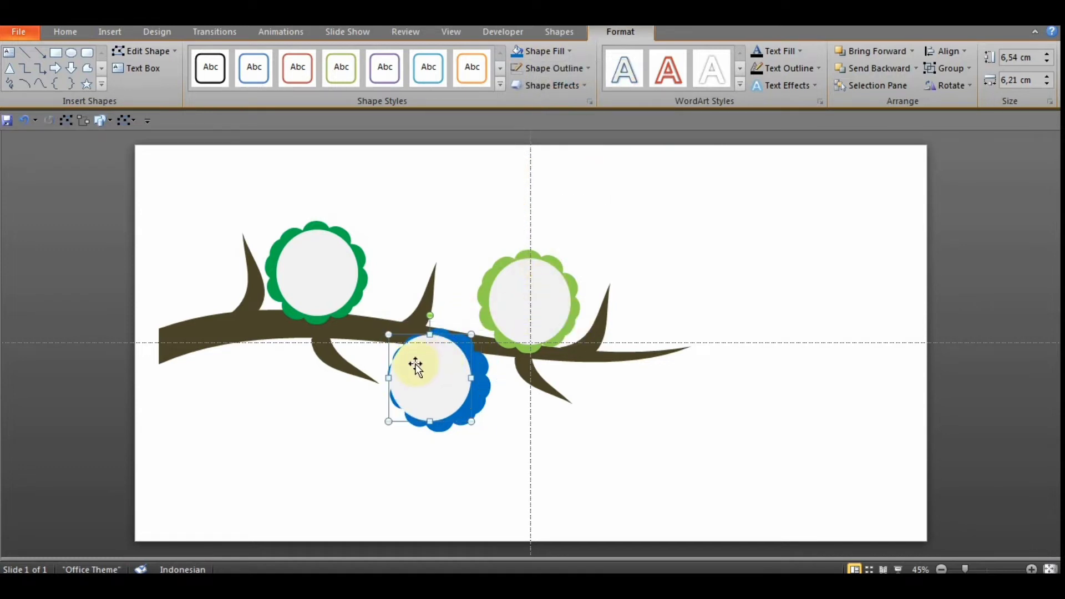
# - Centre the grey circle inside the blue flower
pyautogui.moveTo(443, 370); pyautogui.dragTo(452, 373)
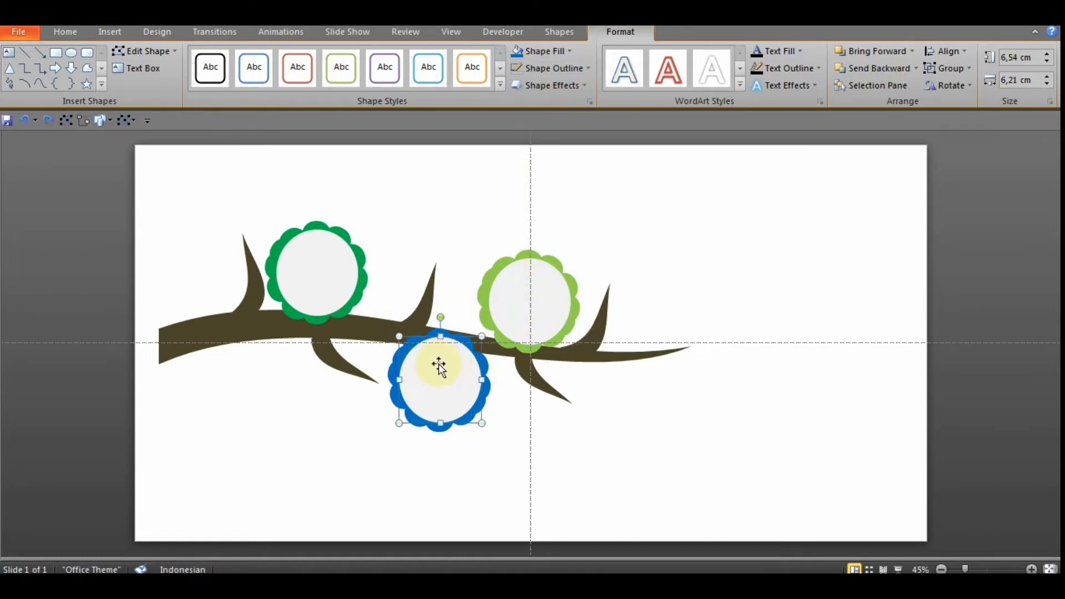
pyautogui.click(686, 416)
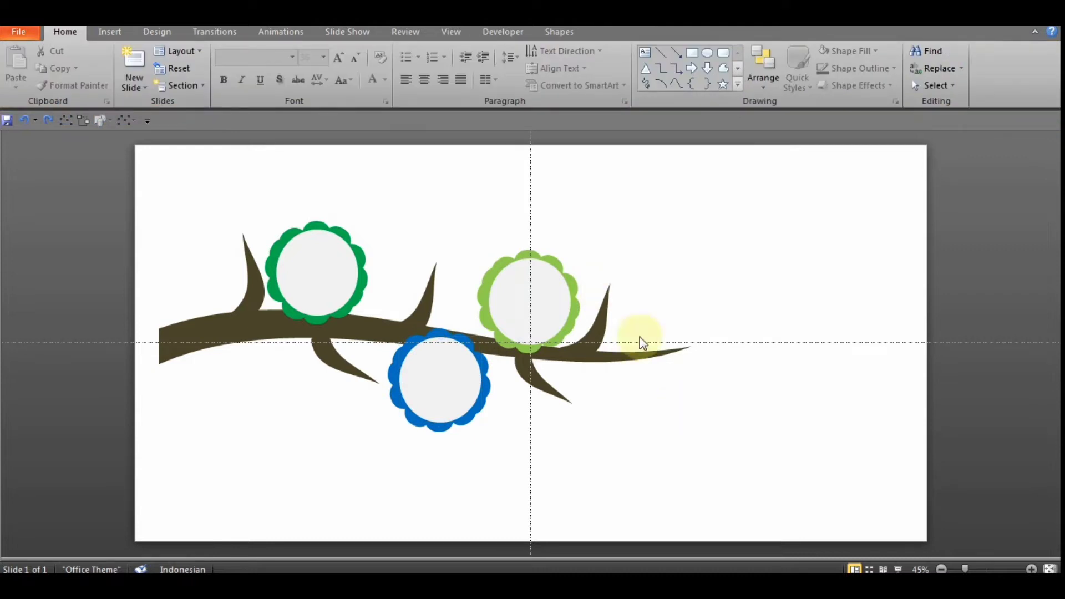
pyautogui.rightClick(241, 289)
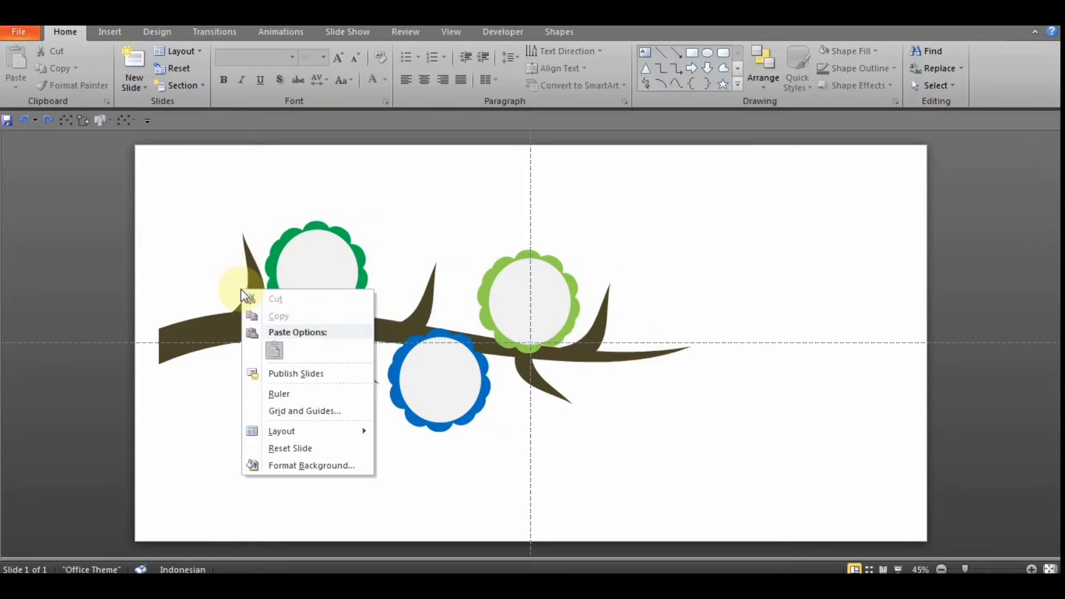
pyautogui.click(164, 269)
# - Stretch the brown branch further to the right
pyautogui.click(222, 334)
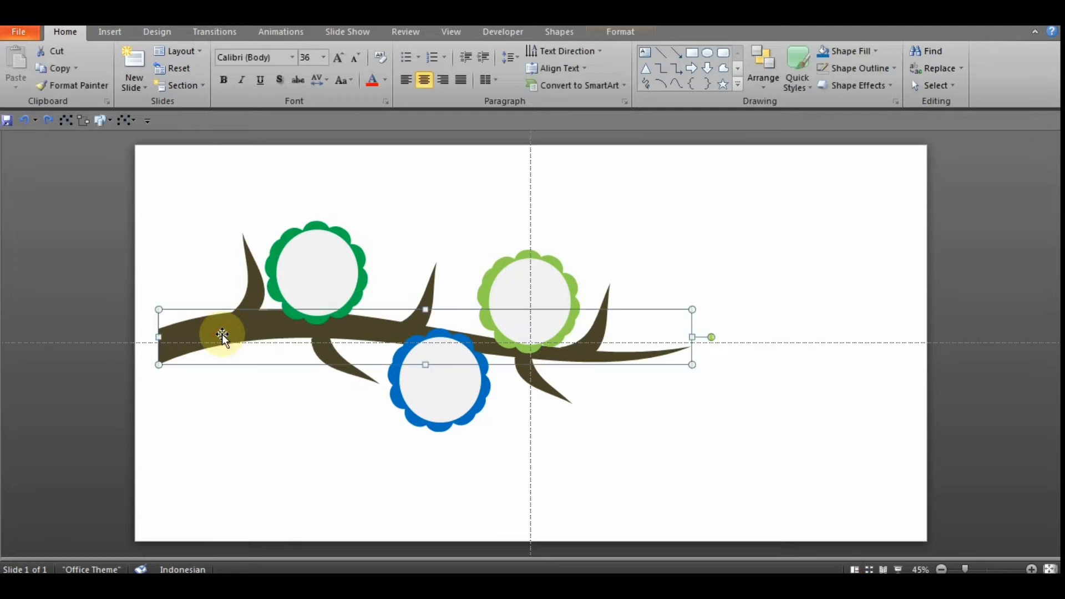
pyautogui.moveTo(693, 337); pyautogui.dragTo(791, 337)
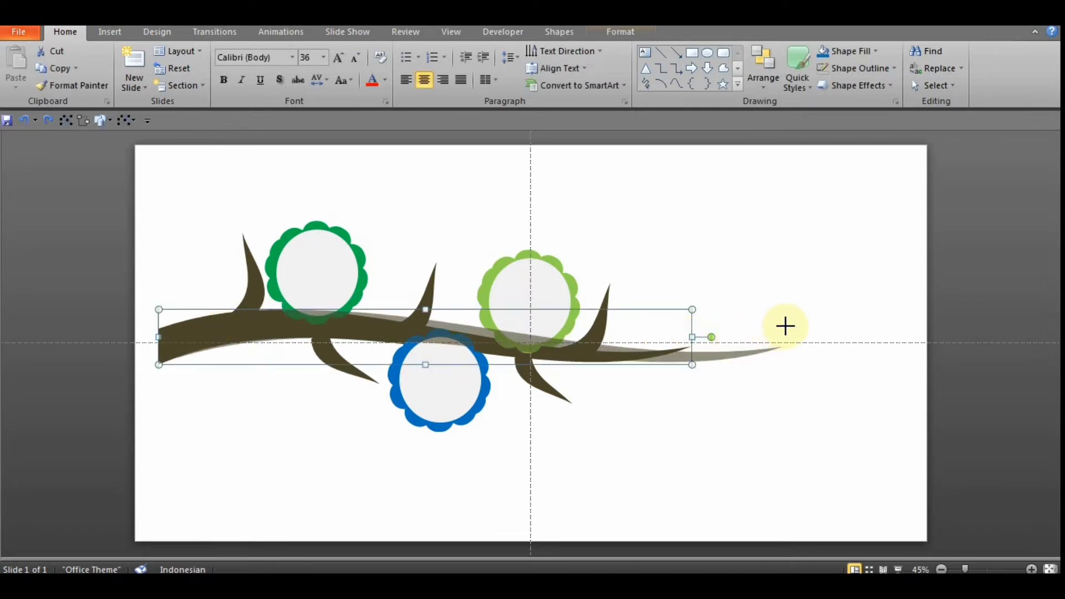
pyautogui.click(753, 272)
# - Shift the right and lower thorns along the branch, tilting the right one clockwise
pyautogui.moveTo(605, 322); pyautogui.dragTo(647, 314)
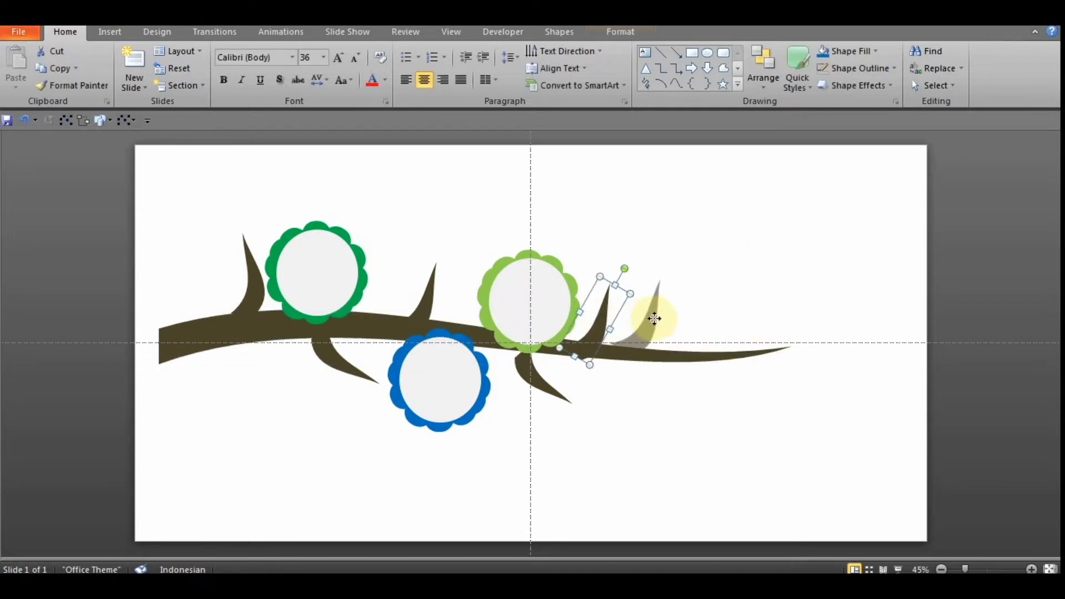
pyautogui.moveTo(615, 267); pyautogui.dragTo(666, 272)
pyautogui.moveTo(526, 375); pyautogui.dragTo(585, 375)
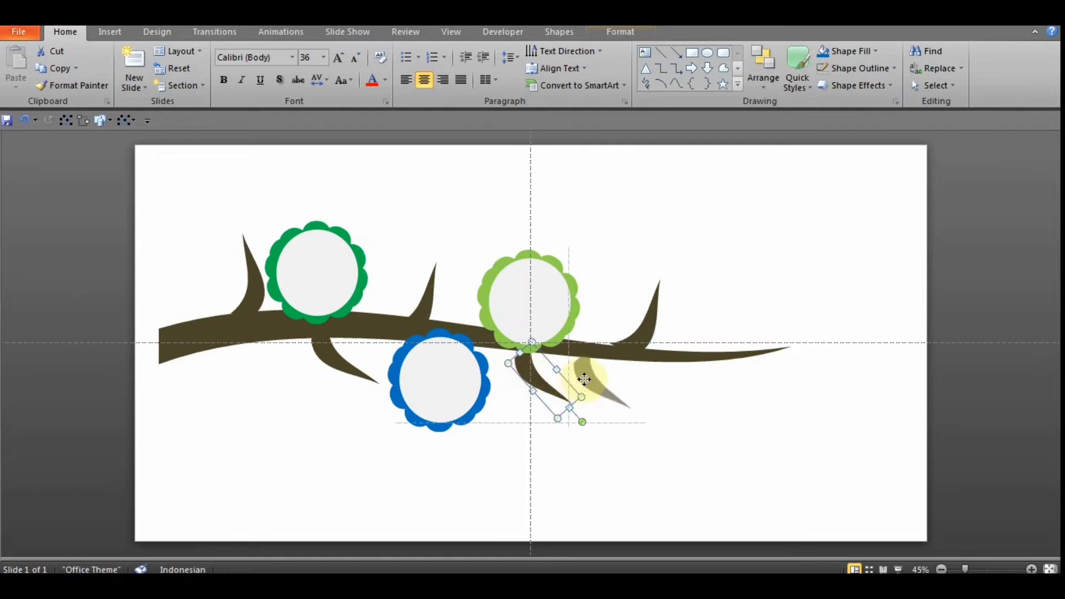
pyautogui.click(525, 308)
pyautogui.moveTo(525, 308); pyautogui.dragTo(568, 314)
pyautogui.hotkey('ctrl', 'z')
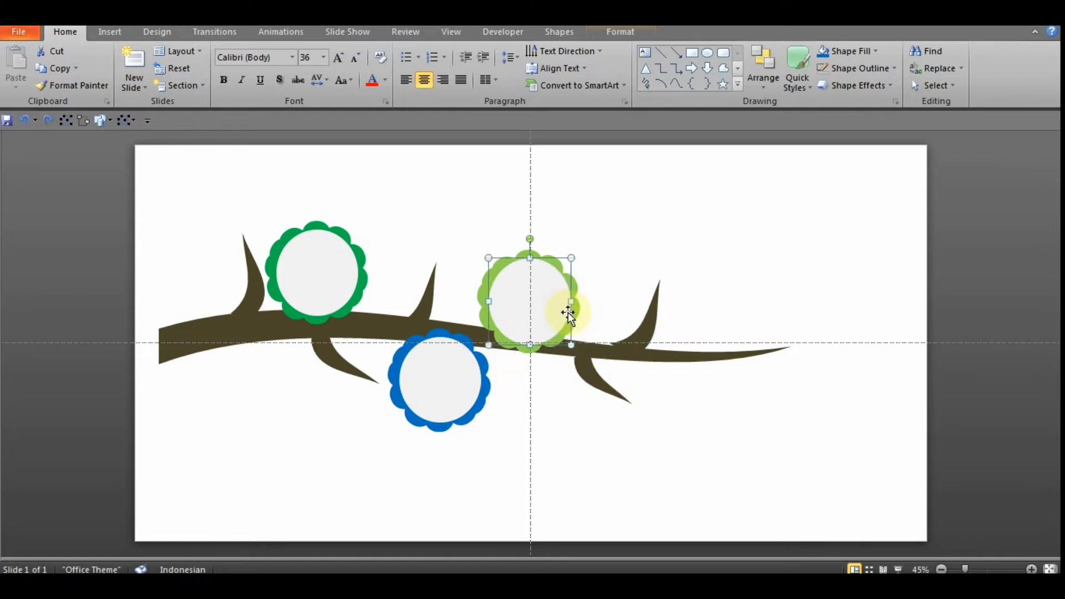
# - Group the light-green and blue flowers with their circles and shift both right
pyautogui.rightClick(483, 281)
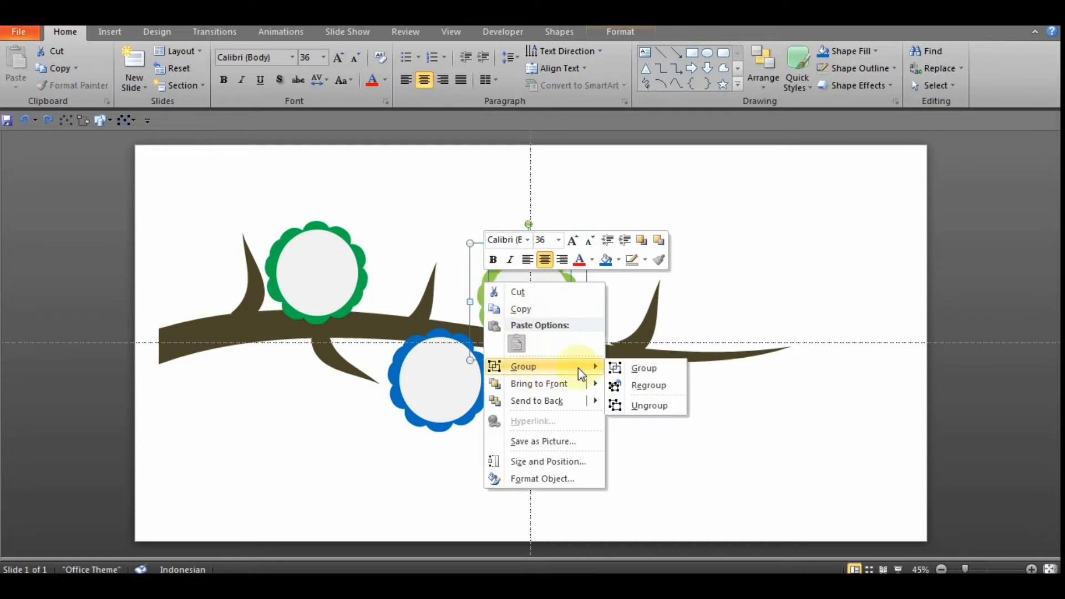
pyautogui.click(628, 369)
pyautogui.moveTo(558, 309); pyautogui.dragTo(595, 307)
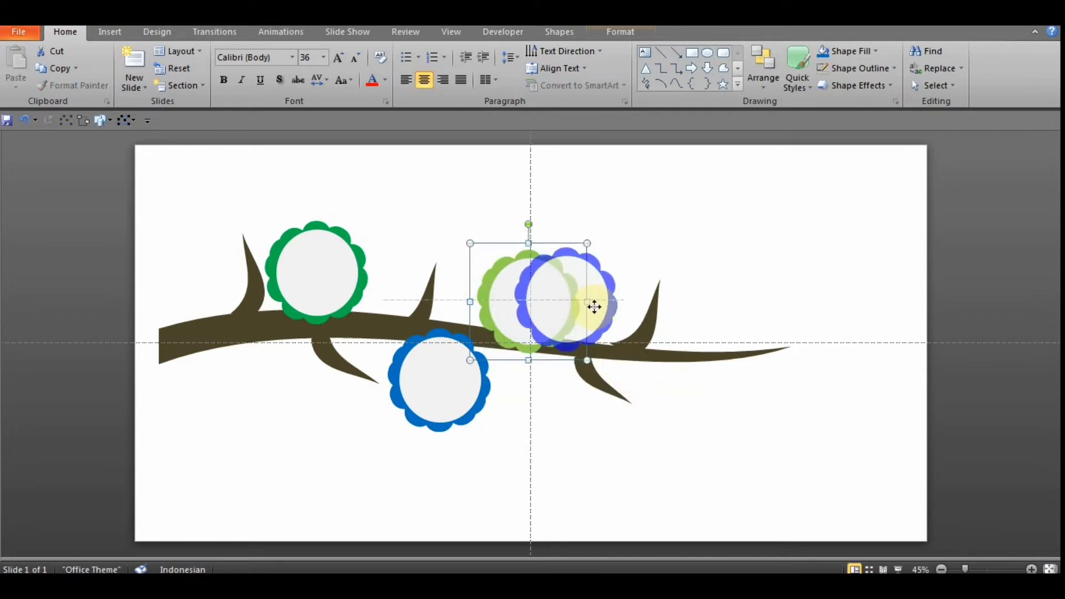
pyautogui.click(710, 233)
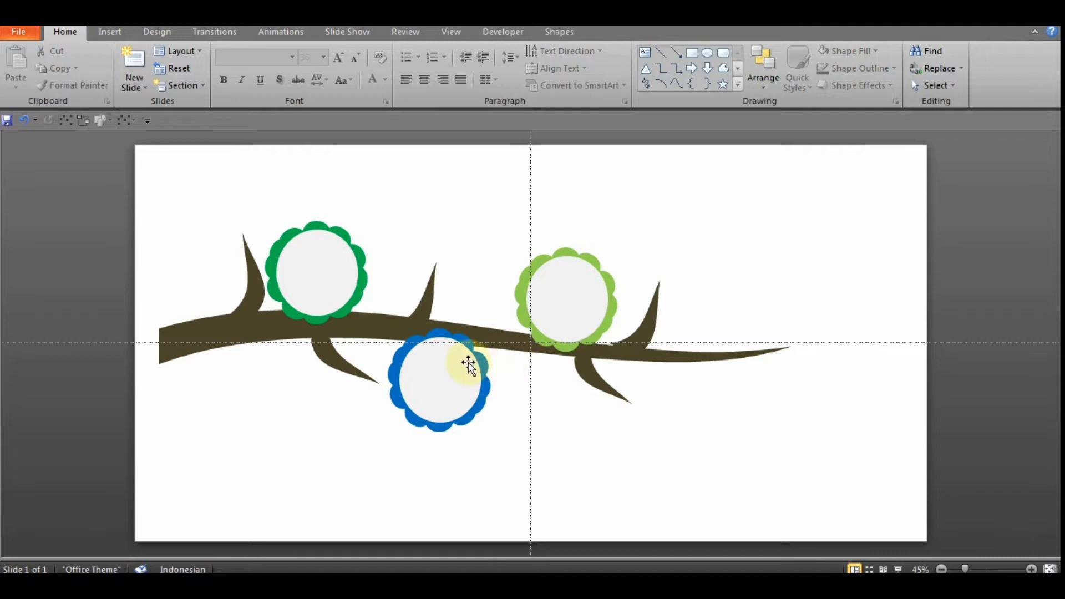
pyautogui.click(437, 375)
pyautogui.rightClick(393, 364)
pyautogui.moveTo(449, 448)
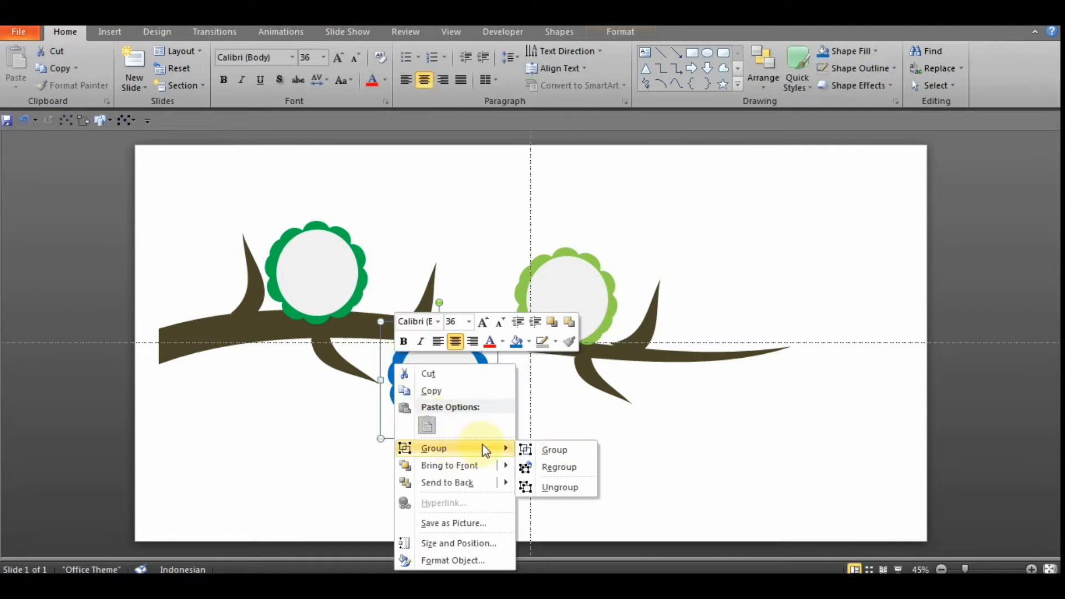
pyautogui.click(555, 450)
pyautogui.moveTo(444, 338)
pyautogui.mouseDown()
pyautogui.moveTo(472, 341)
pyautogui.moveTo(461, 337)
pyautogui.mouseUp()
pyautogui.click(481, 241)
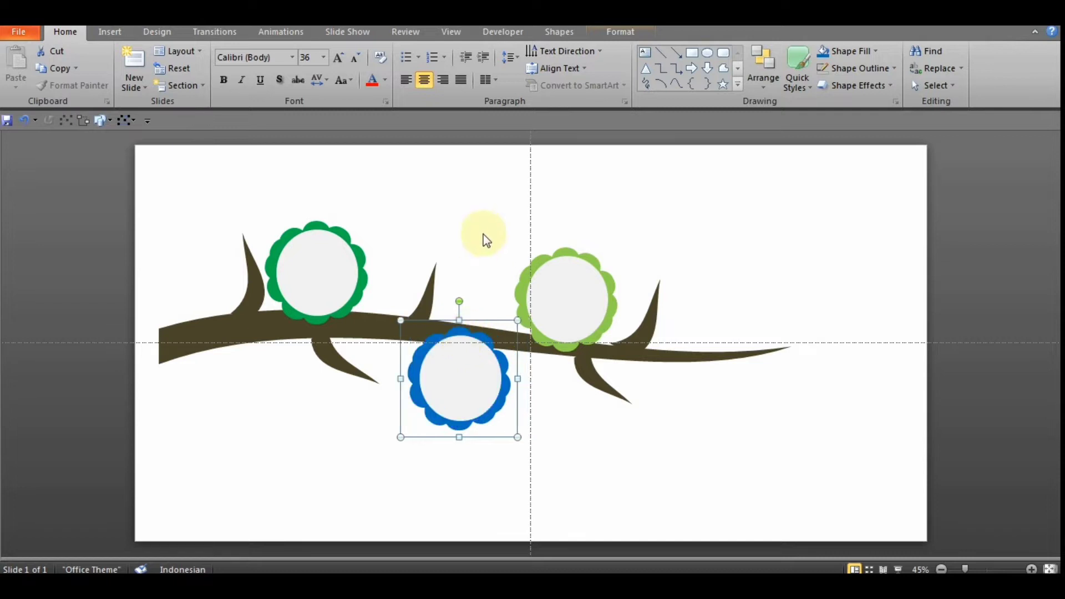
# - Group the dark-green flower with its inner circle
pyautogui.click(335, 264)
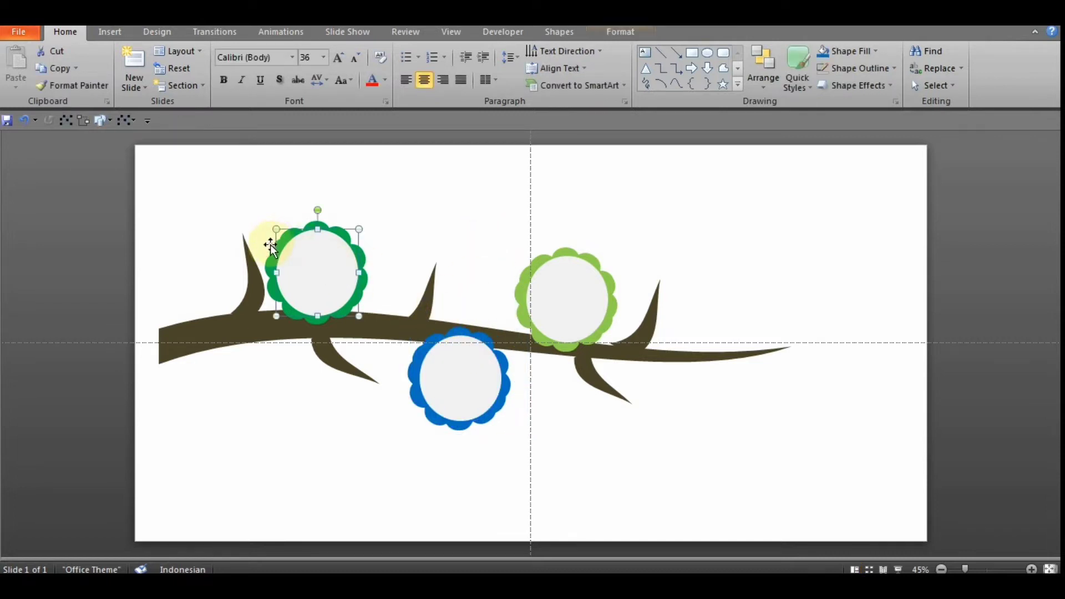
pyautogui.rightClick(271, 244)
pyautogui.click(433, 332)
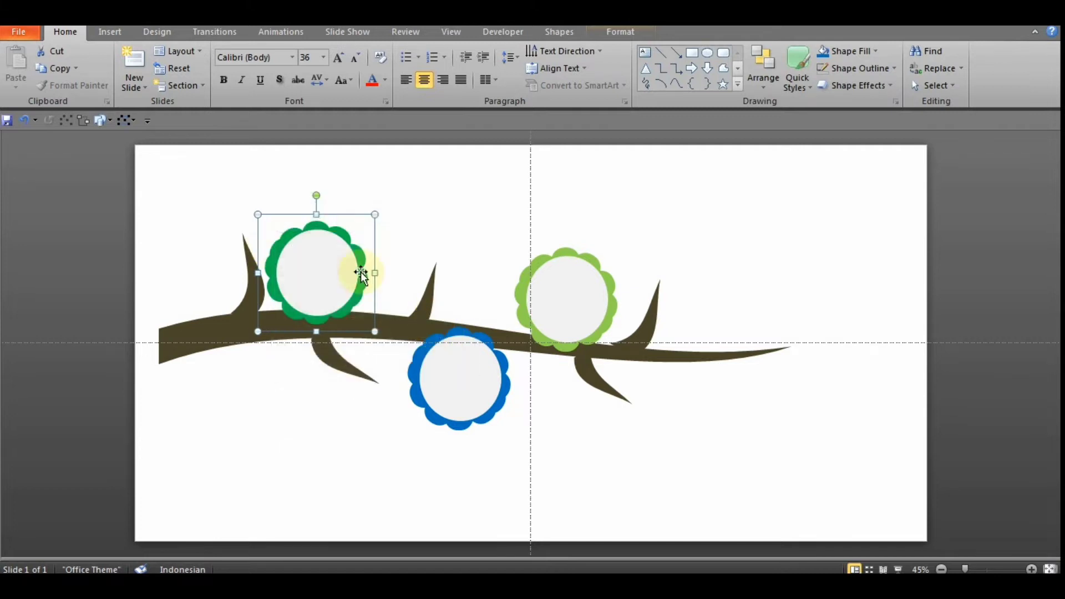
pyautogui.click(481, 209)
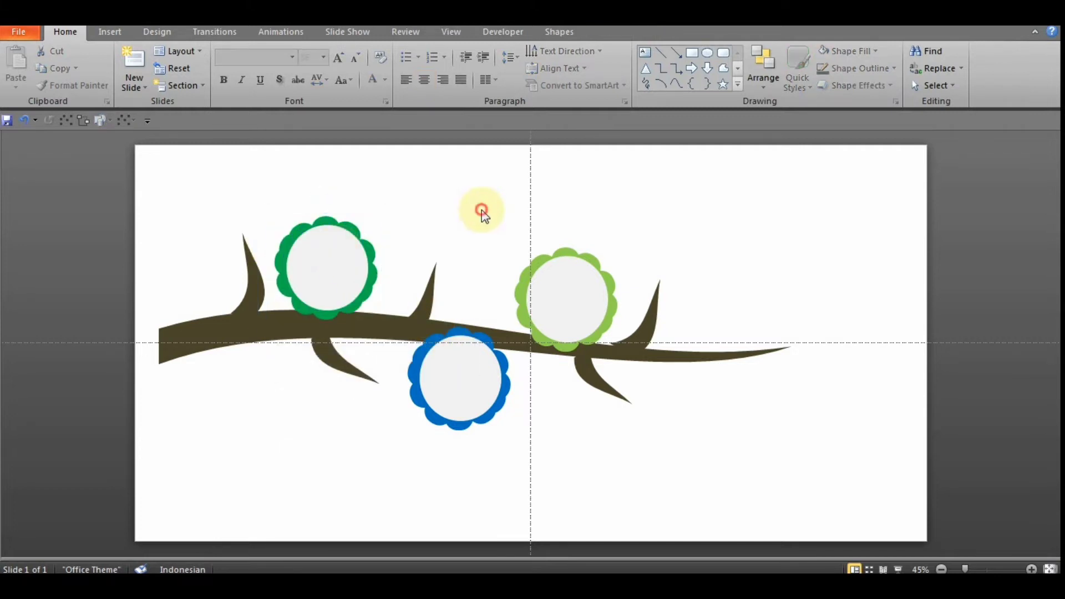
# - Copy the light-green flower to the slide's right and ungroup the copy
pyautogui.click(543, 254)
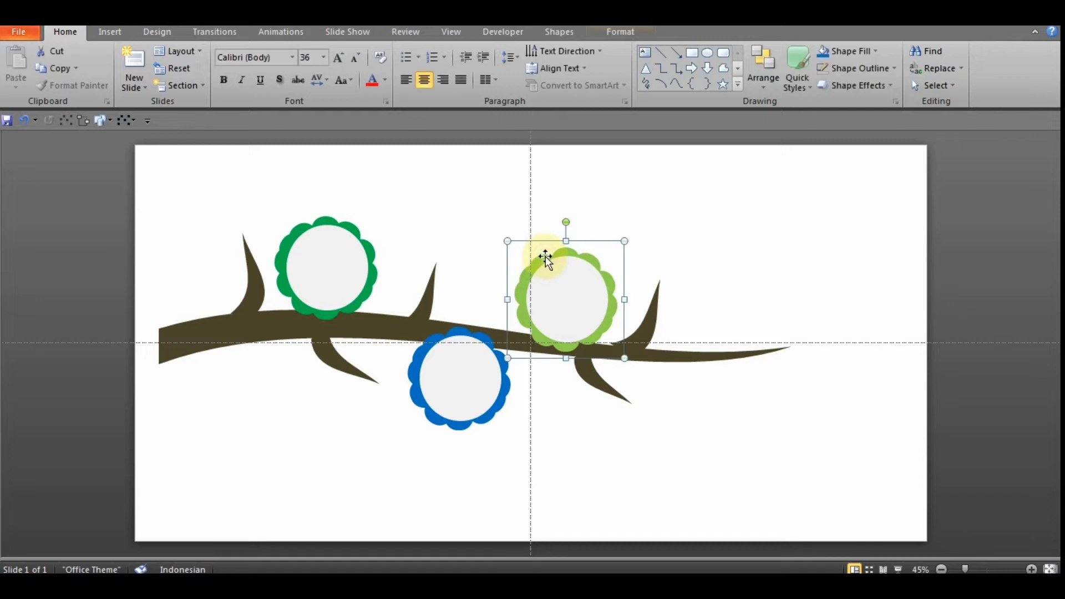
pyautogui.moveTo(545, 255); pyautogui.dragTo(771, 231)
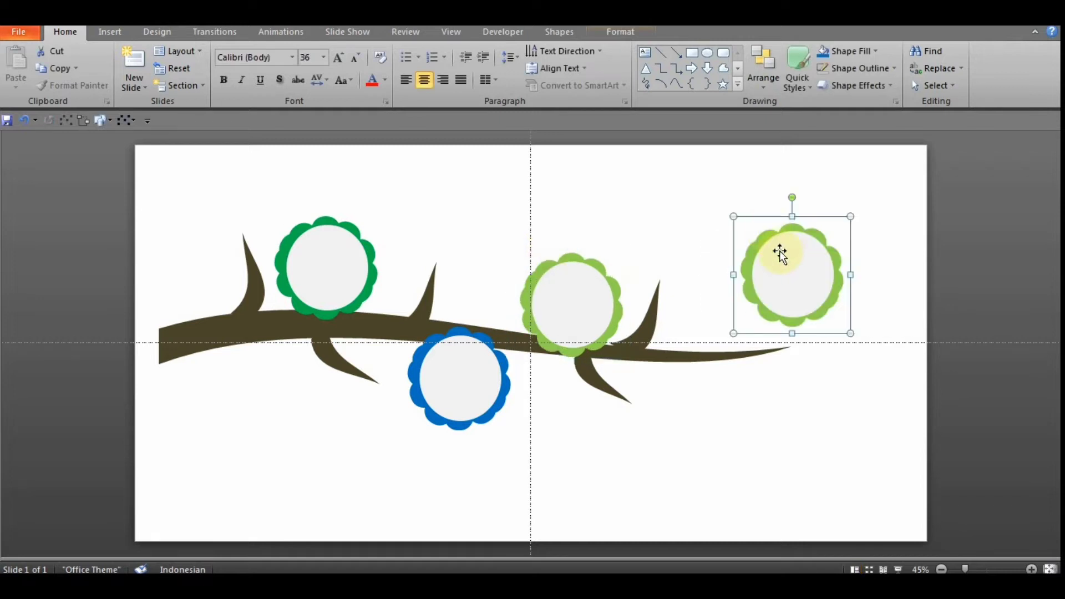
pyautogui.rightClick(784, 256)
pyautogui.moveTo(824, 378)
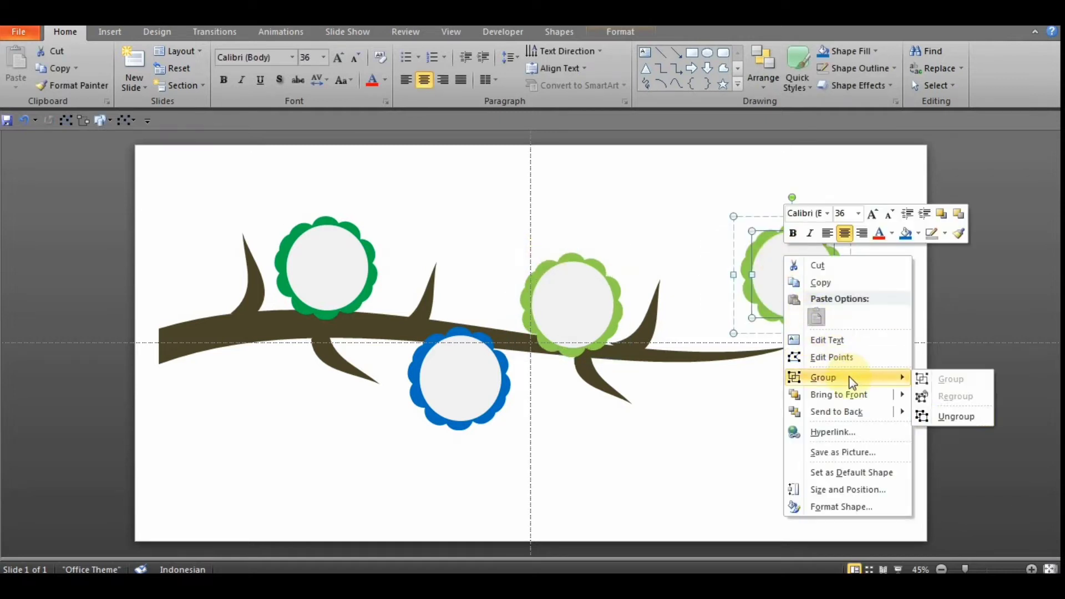
pyautogui.click(953, 416)
pyautogui.click(694, 225)
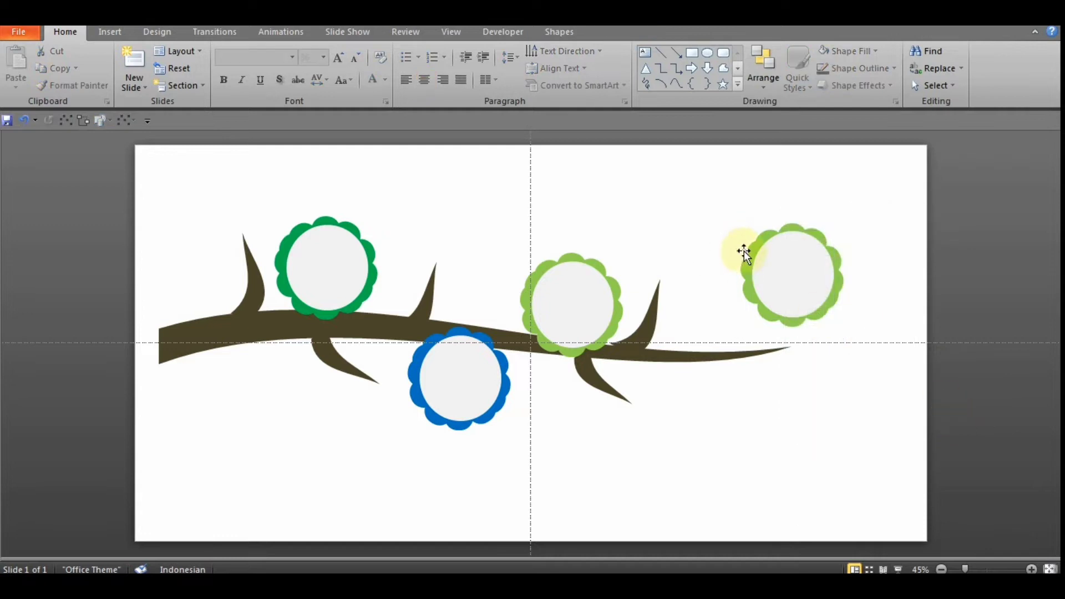
pyautogui.click(744, 251)
# - Fill the copied flower's rim red and adjust its inner circle's position
pyautogui.click(629, 33)
pyautogui.click(568, 50)
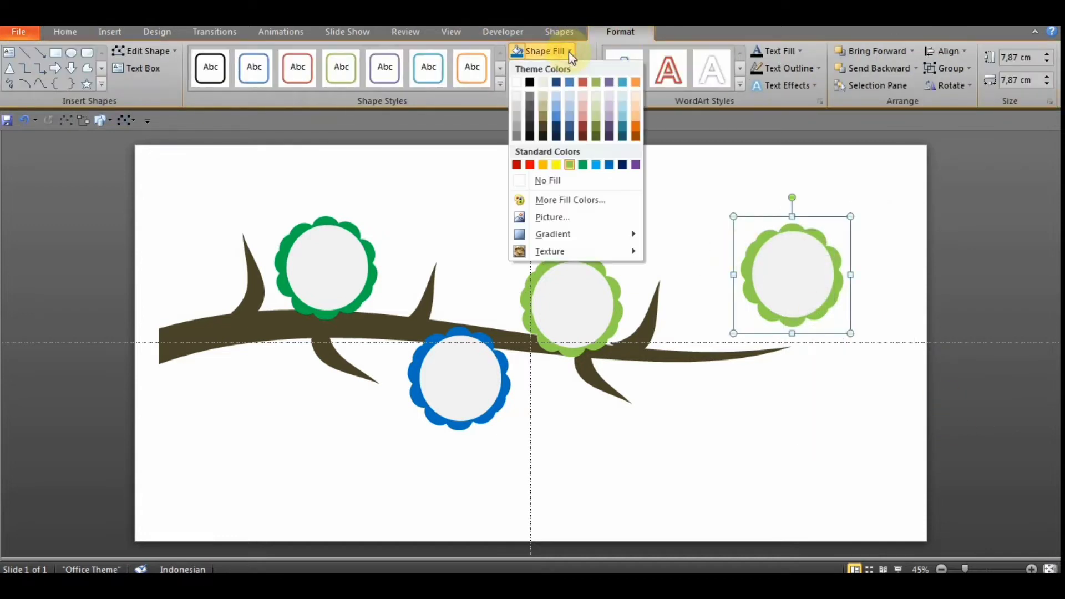
pyautogui.click(532, 165)
pyautogui.click(809, 232)
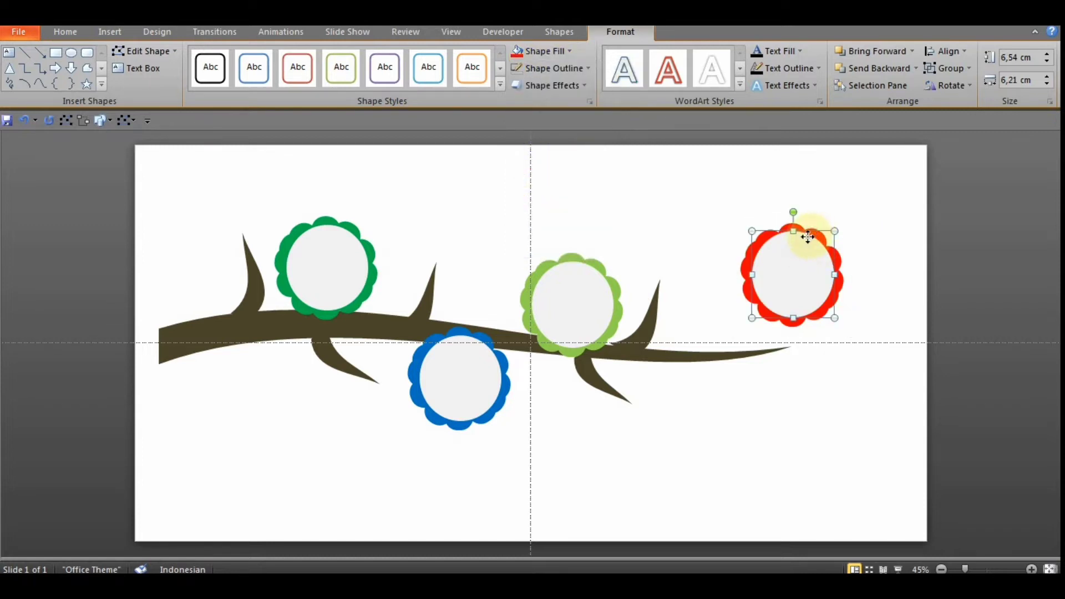
pyautogui.moveTo(810, 235); pyautogui.dragTo(806, 235)
# - Group the red flower with its circle and place it below the branch's right end
pyautogui.keyDown('shift'); pyautogui.click(747, 257); pyautogui.keyUp('shift')
pyautogui.rightClick(747, 257)
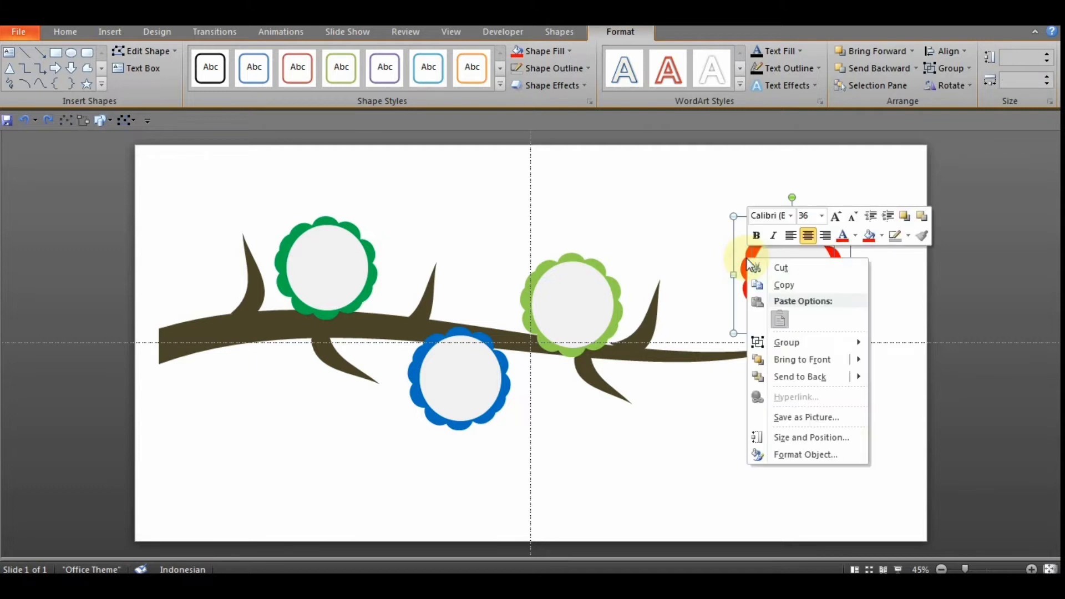
pyautogui.click(888, 340)
pyautogui.moveTo(792, 278)
pyautogui.mouseDown()
pyautogui.moveTo(733, 298)
pyautogui.moveTo(728, 374)
pyautogui.mouseUp()
pyautogui.click(832, 295)
pyautogui.click(777, 224)
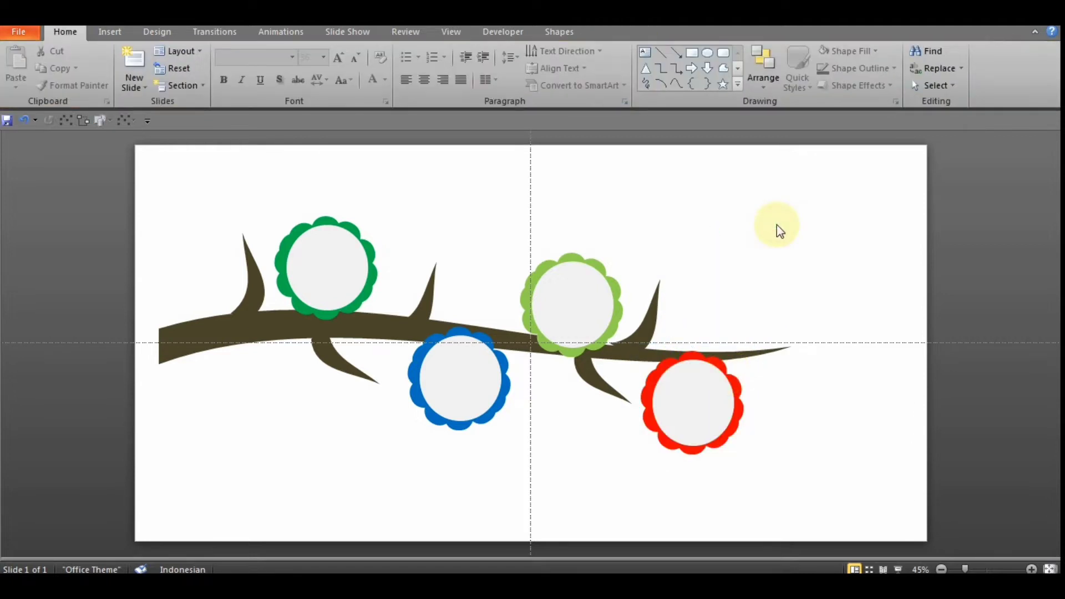
pyautogui.click(110, 32)
pyautogui.click(214, 88)
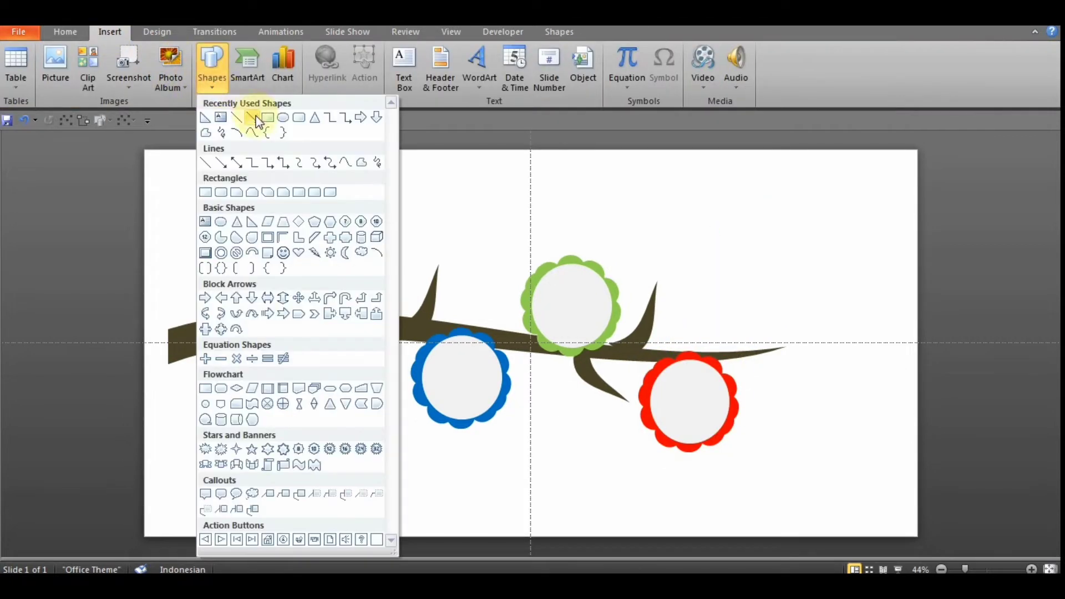
# - Draw a right triangle at the slide's upper right and remove its outline
pyautogui.click(252, 223)
pyautogui.moveTo(788, 195); pyautogui.dragTo(823, 309)
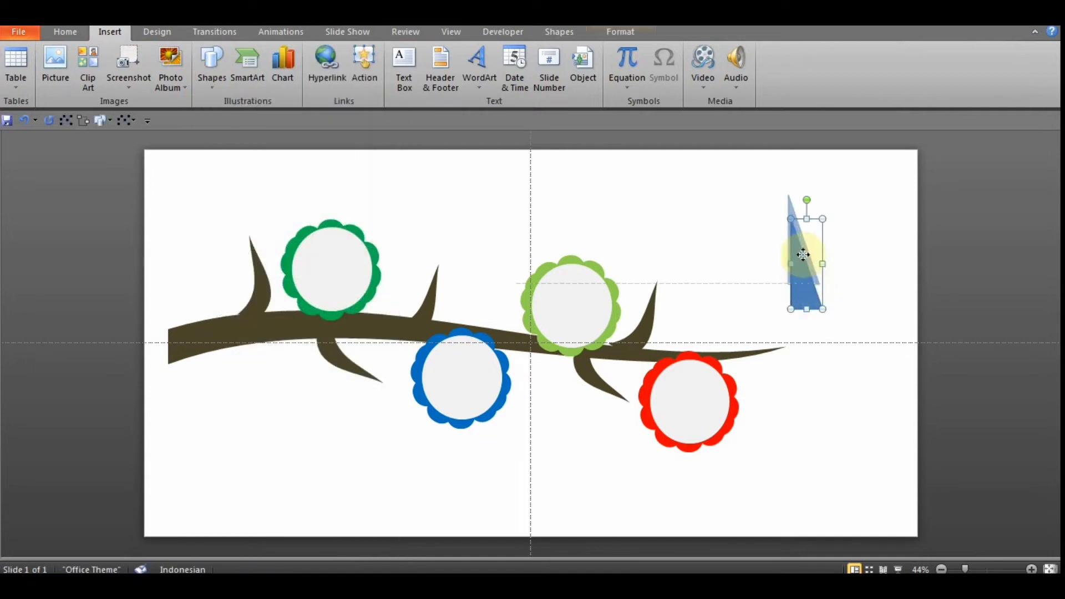
pyautogui.moveTo(803, 255); pyautogui.dragTo(804, 231)
pyautogui.moveTo(804, 281); pyautogui.dragTo(804, 293)
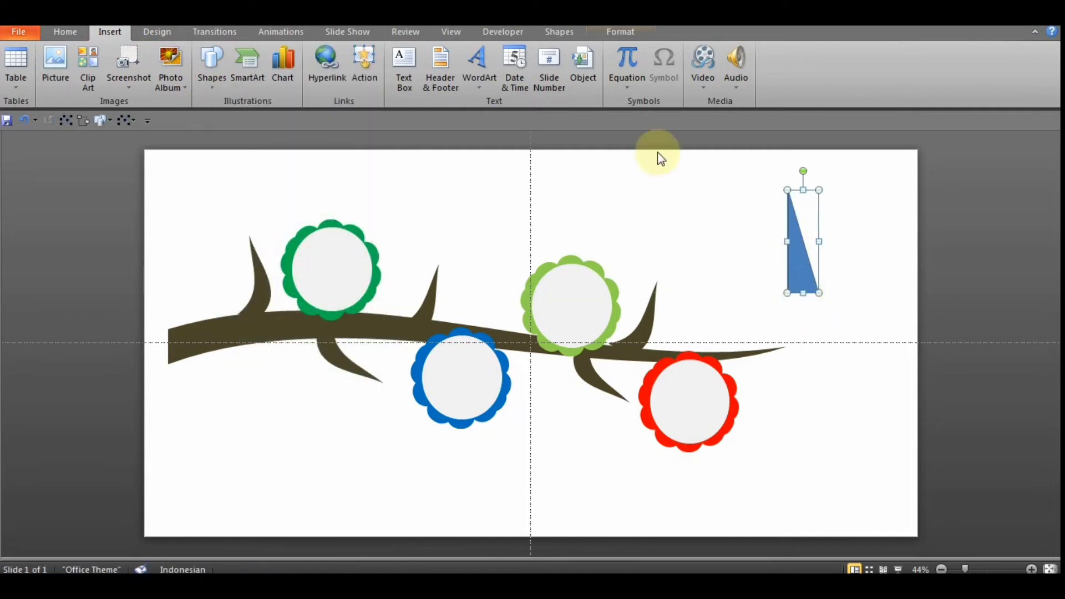
pyautogui.rightClick(794, 236)
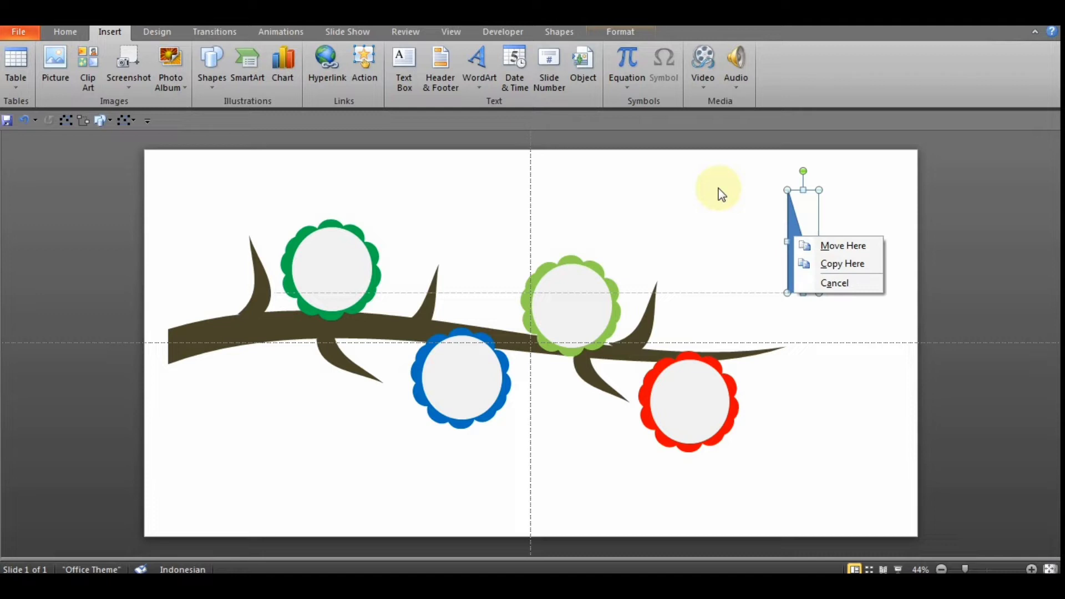
pyautogui.click(630, 28)
pyautogui.click(588, 67)
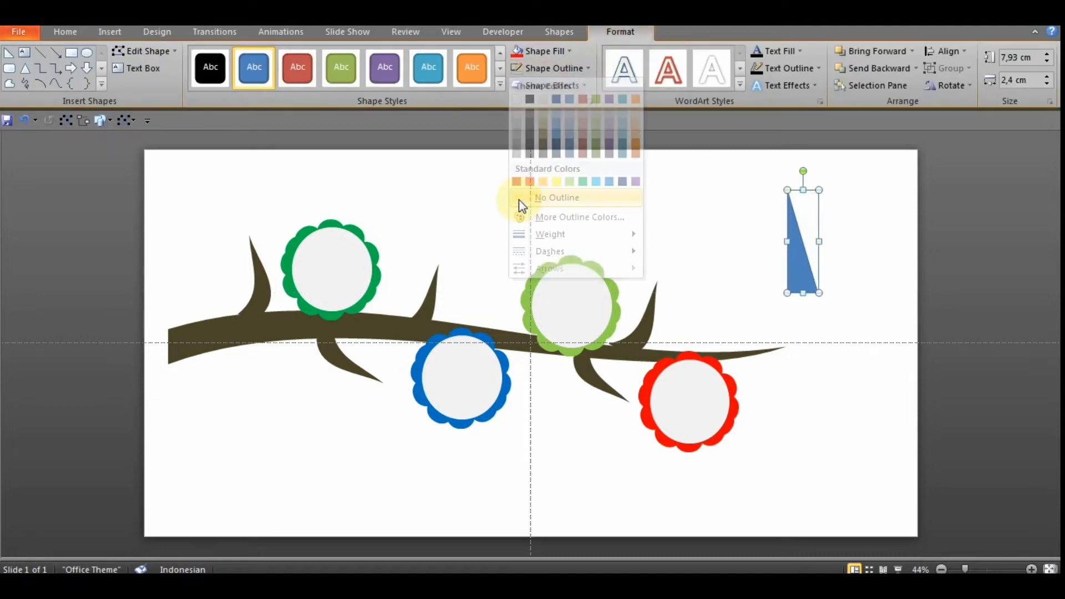
pyautogui.click(521, 200)
# - Curve the triangle's slanted edge using Edit Points
pyautogui.rightClick(798, 244)
pyautogui.click(835, 345)
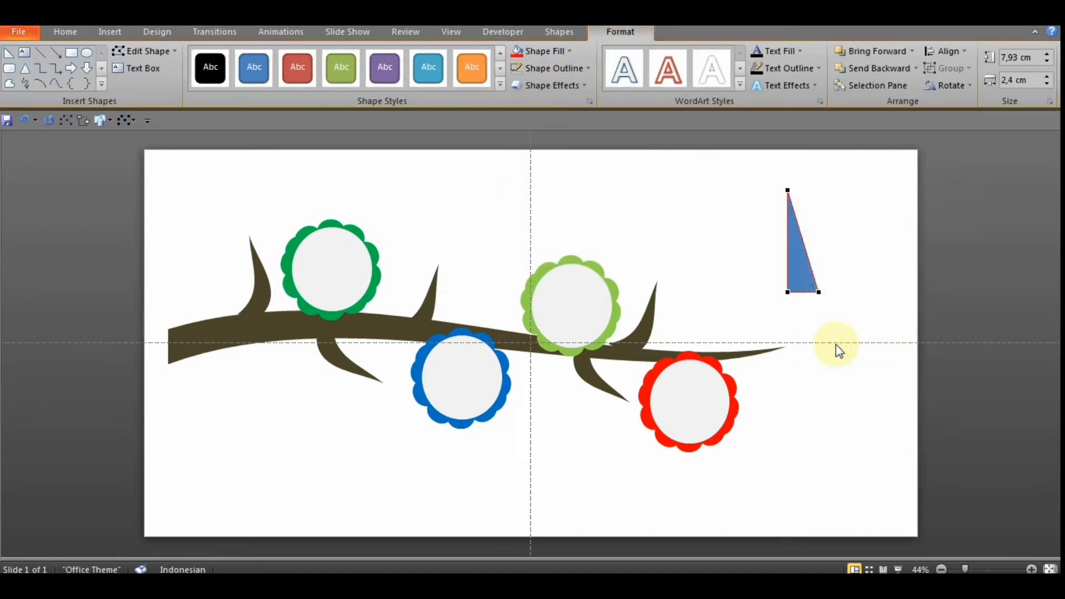
pyautogui.click(810, 256)
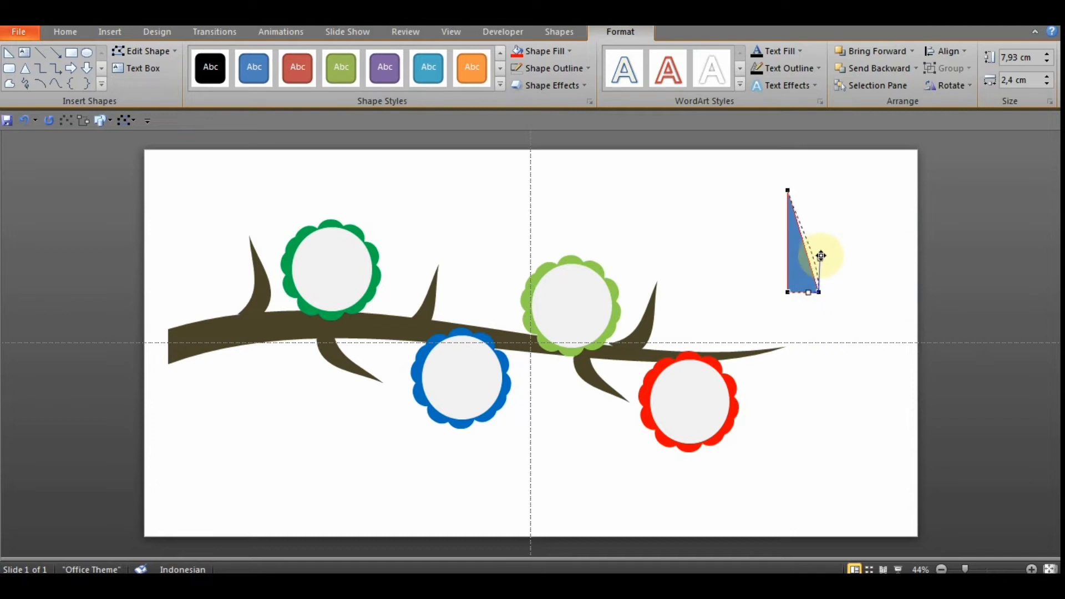
pyautogui.click(847, 232)
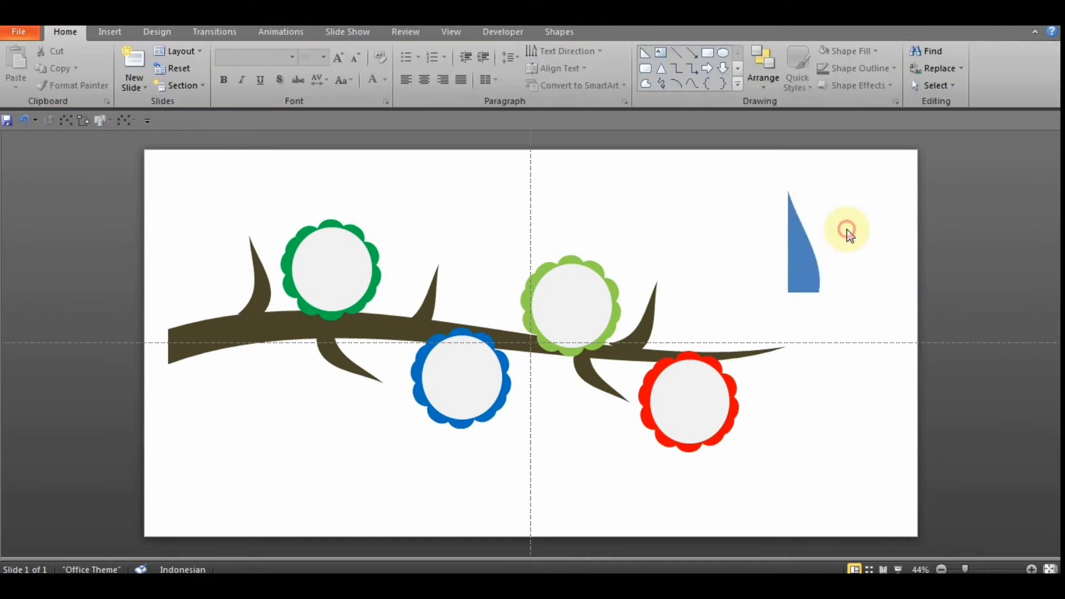
# - Copy the curved half, flip it horizontally, and join it to form a teardrop
pyautogui.click(804, 252)
pyautogui.moveTo(804, 252); pyautogui.dragTo(810, 257)
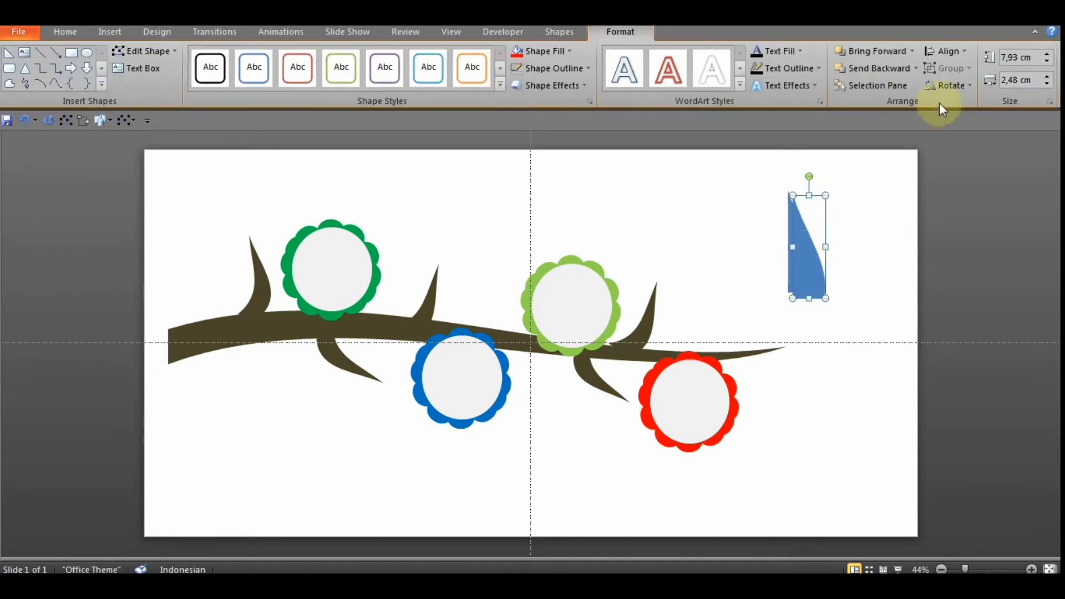
pyautogui.click(970, 87)
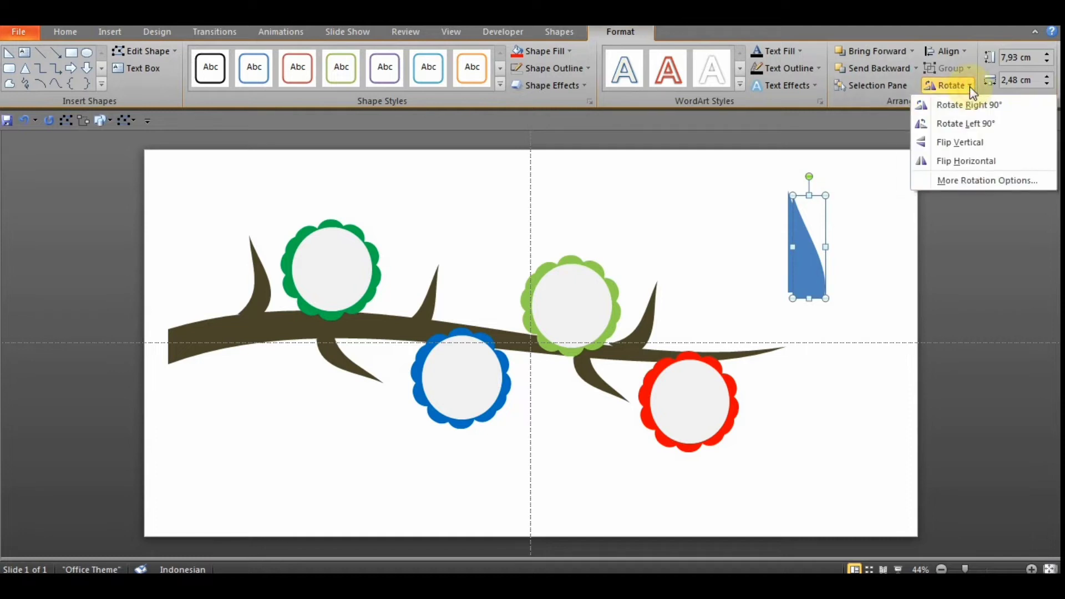
pyautogui.click(976, 160)
pyautogui.moveTo(815, 258); pyautogui.dragTo(780, 256)
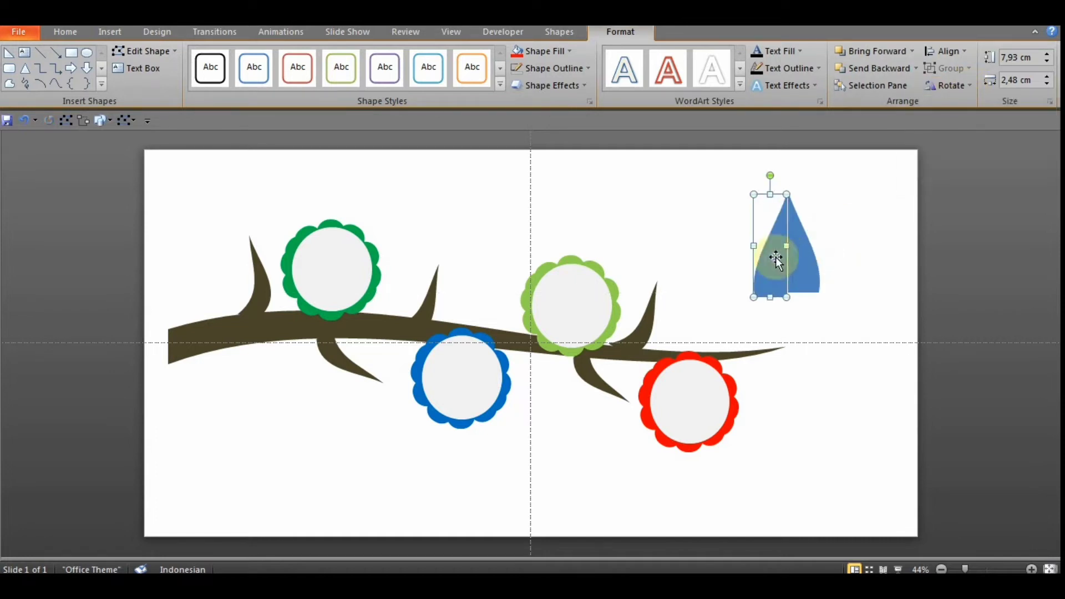
pyautogui.moveTo(855, 224); pyautogui.dragTo(776, 268)
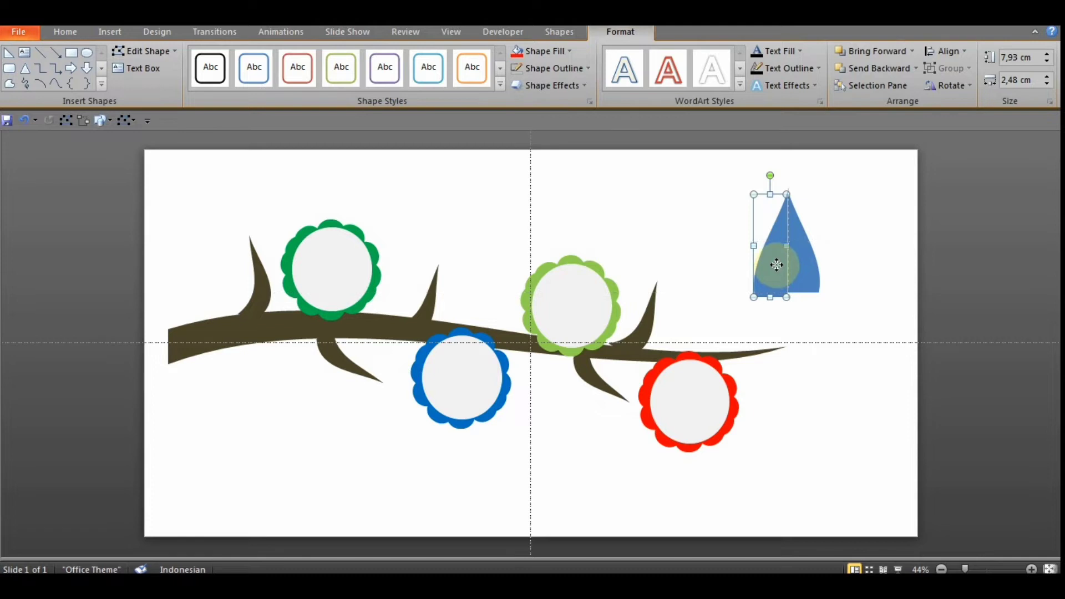
pyautogui.click(834, 246)
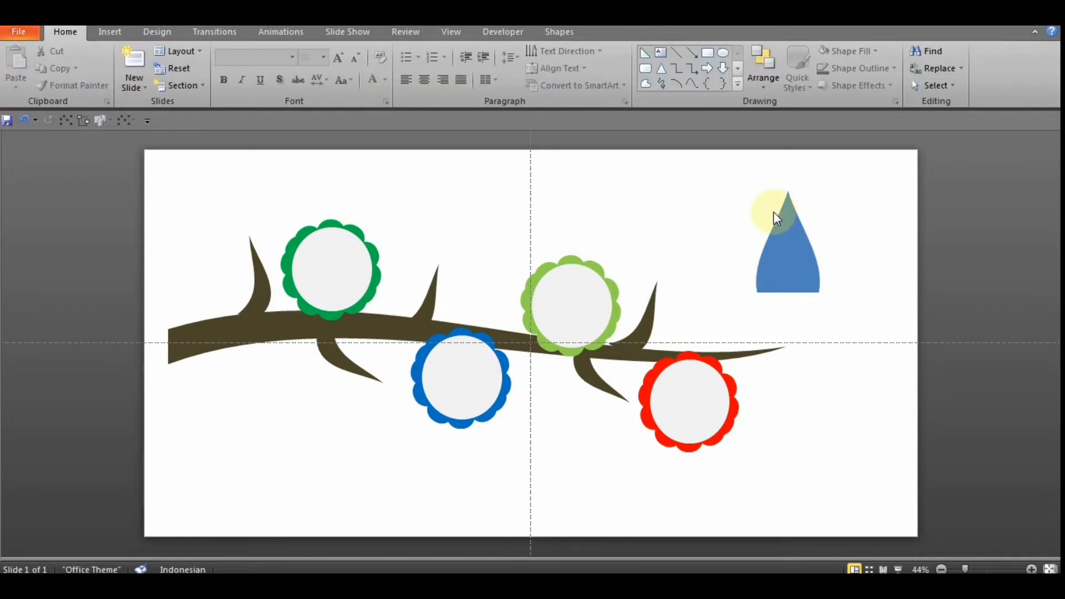
# - Group the two teardrop halves into a single shape
pyautogui.moveTo(964, 569)
pyautogui.mouseDown()
pyautogui.moveTo(987, 569)
pyautogui.moveTo(969, 569)
pyautogui.mouseUp()
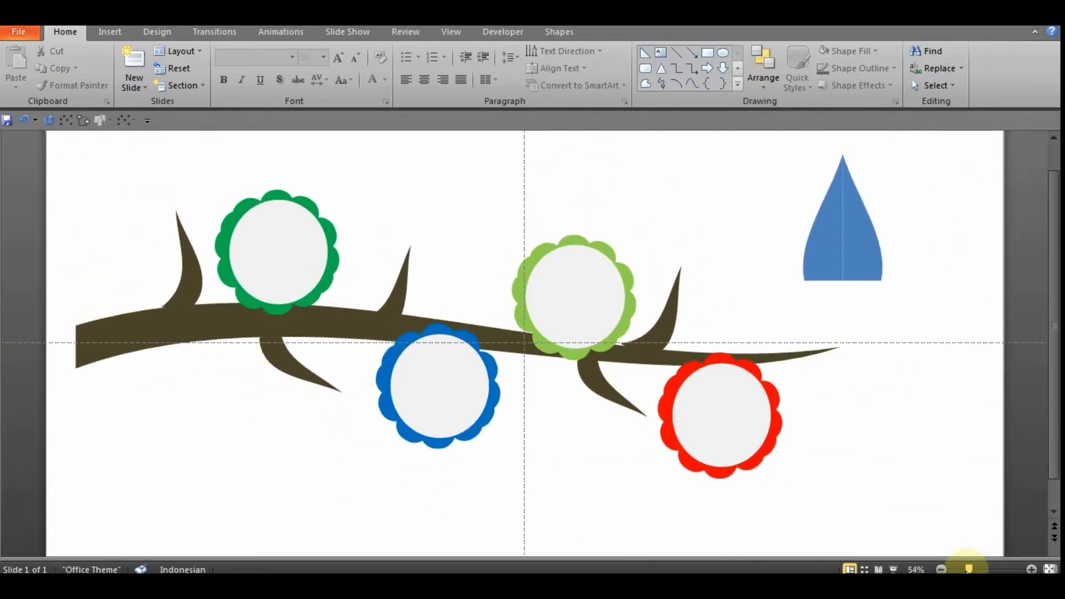
pyautogui.click(834, 226)
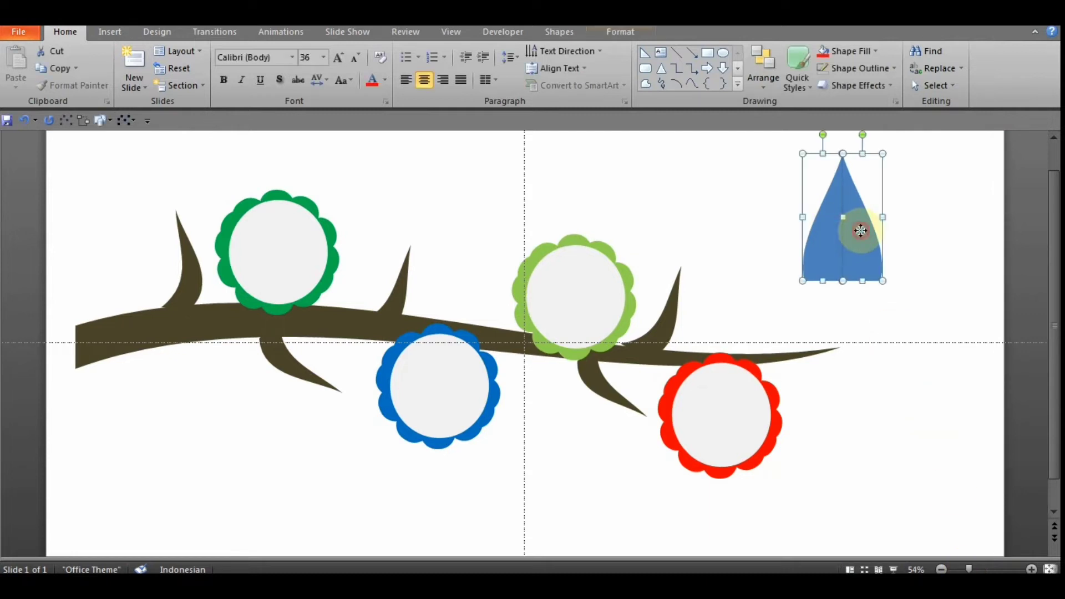
pyautogui.rightClick(861, 230)
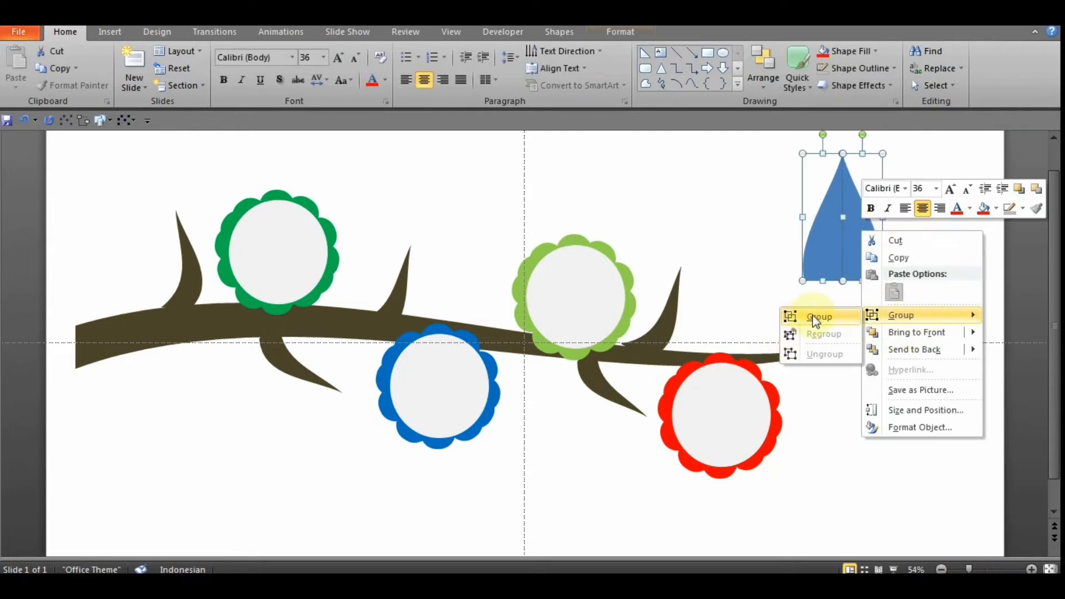
pyautogui.click(810, 316)
# - Choose the Oval from the Insert Shapes gallery
pyautogui.click(813, 316)
pyautogui.click(110, 31)
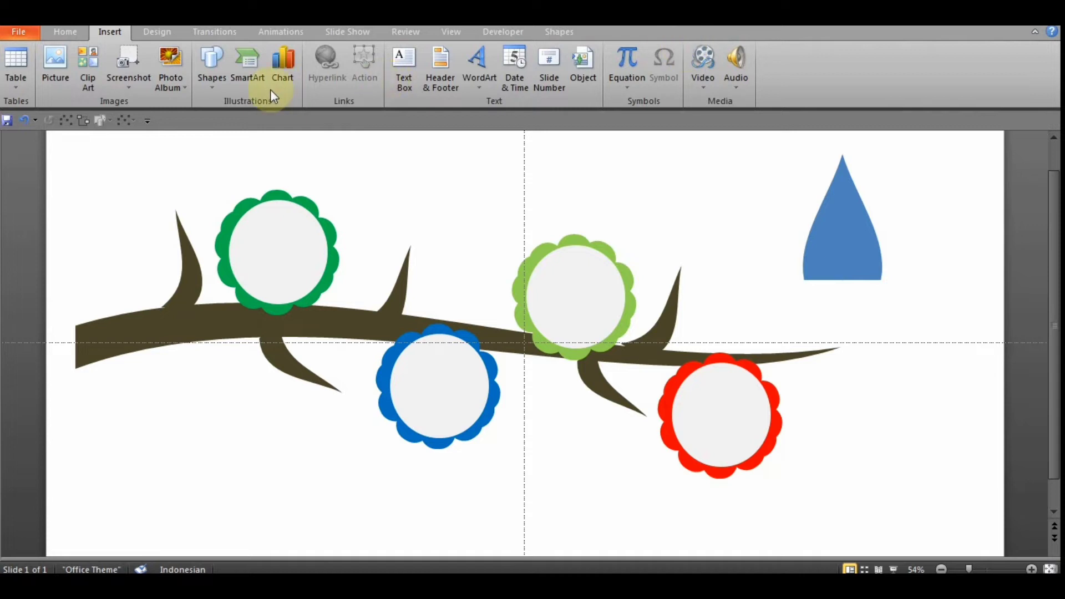
pyautogui.click(212, 83)
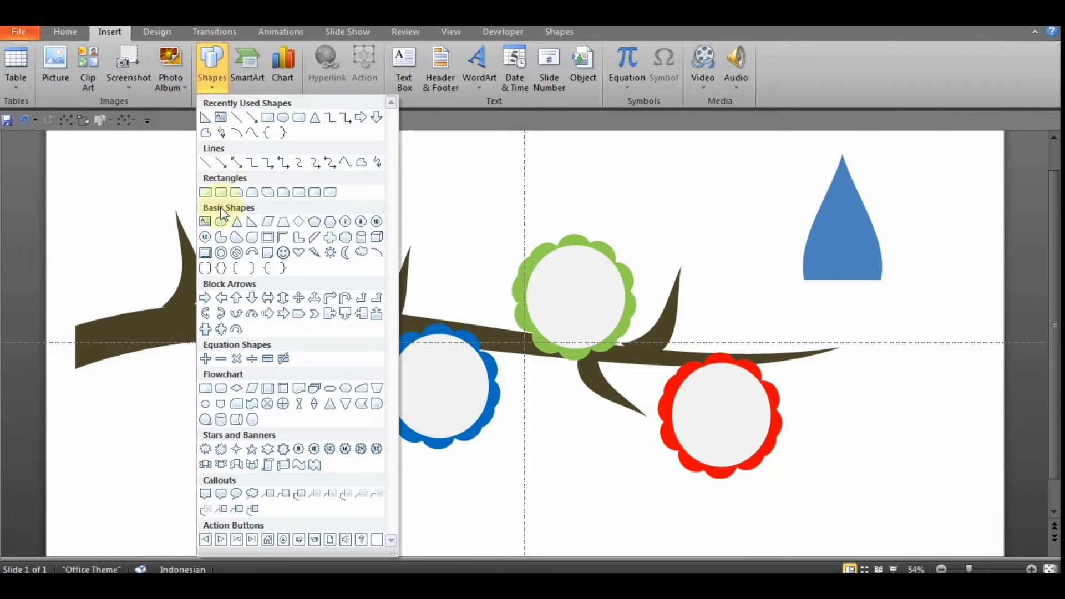
pyautogui.click(220, 221)
# - Draw a circle over the teardrop's lower part
pyautogui.moveTo(804, 246); pyautogui.dragTo(889, 336)
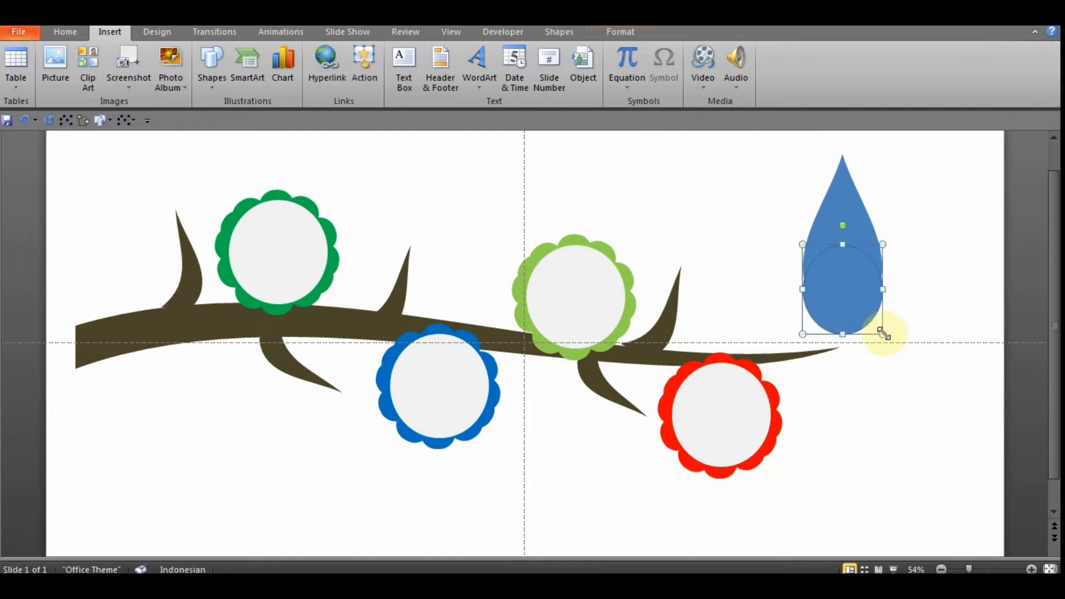
pyautogui.click(944, 297)
pyautogui.moveTo(841, 278); pyautogui.dragTo(842, 273)
pyautogui.click(945, 263)
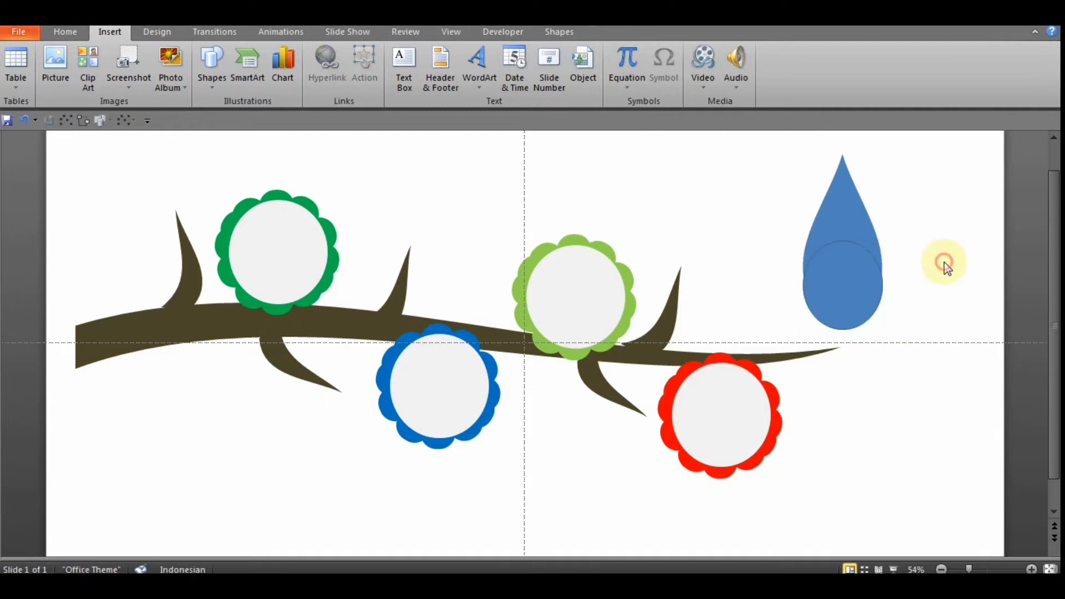
# - Fill the circle green, remove its outline, and send it behind the teardrop
pyautogui.click(845, 284)
pyautogui.click(622, 33)
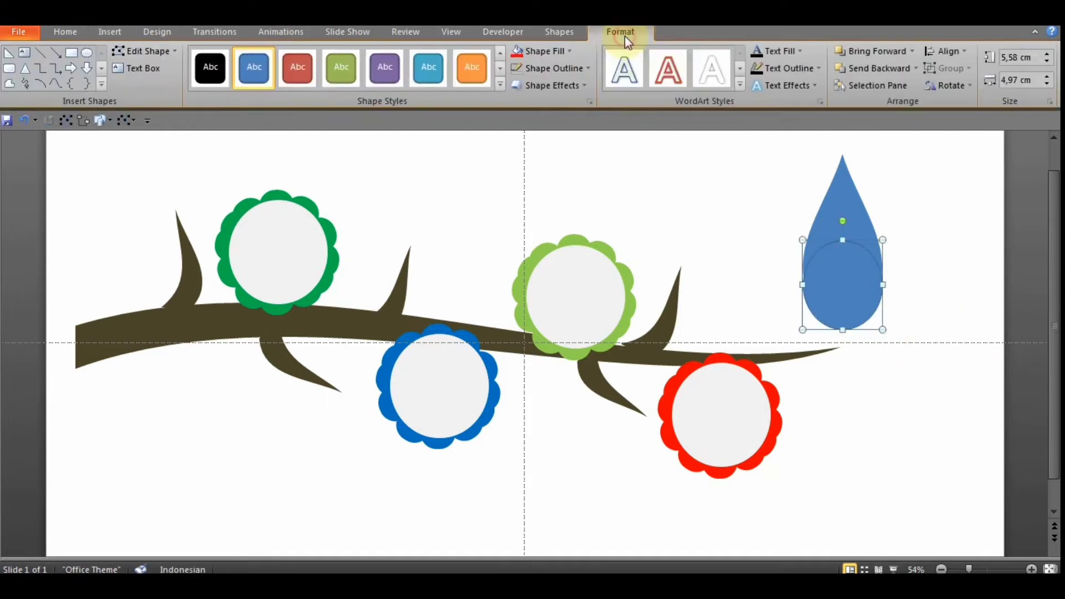
pyautogui.click(570, 51)
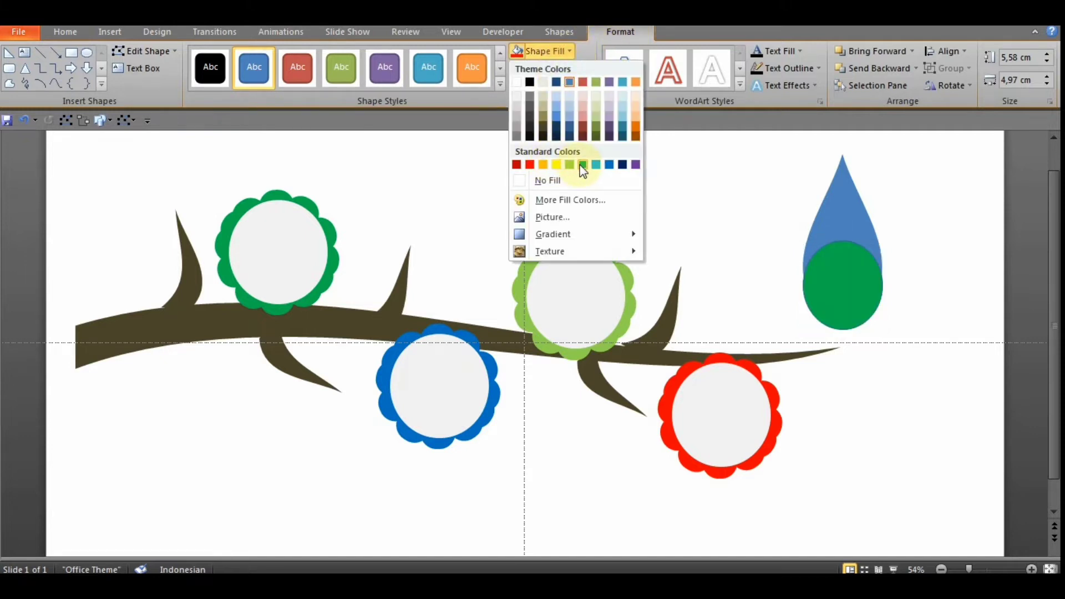
pyautogui.click(581, 165)
pyautogui.click(584, 68)
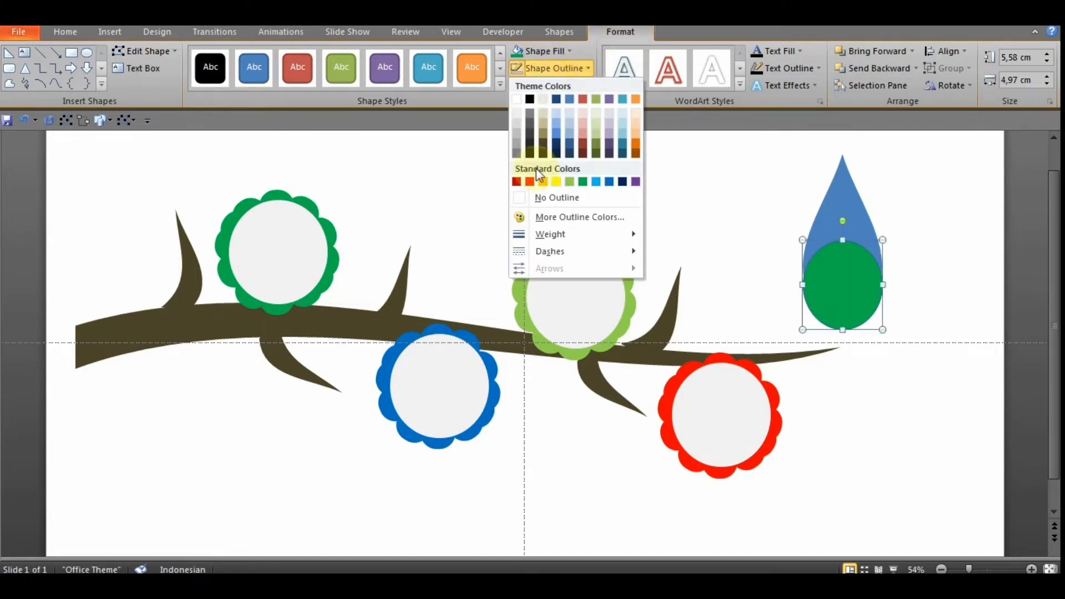
pyautogui.click(528, 197)
pyautogui.click(910, 68)
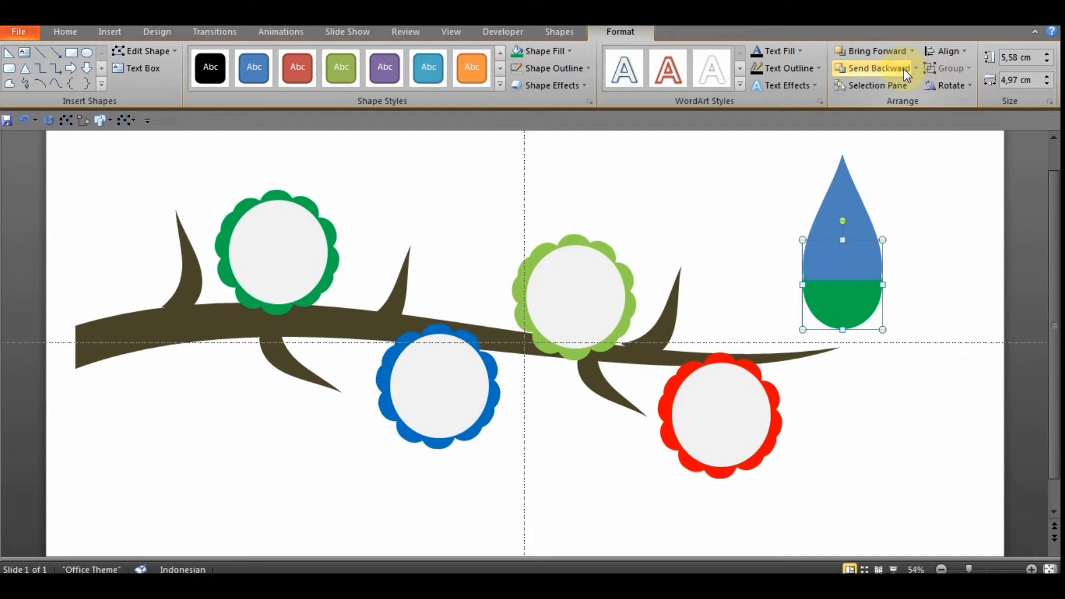
pyautogui.click(945, 212)
pyautogui.click(879, 313)
pyautogui.click(981, 282)
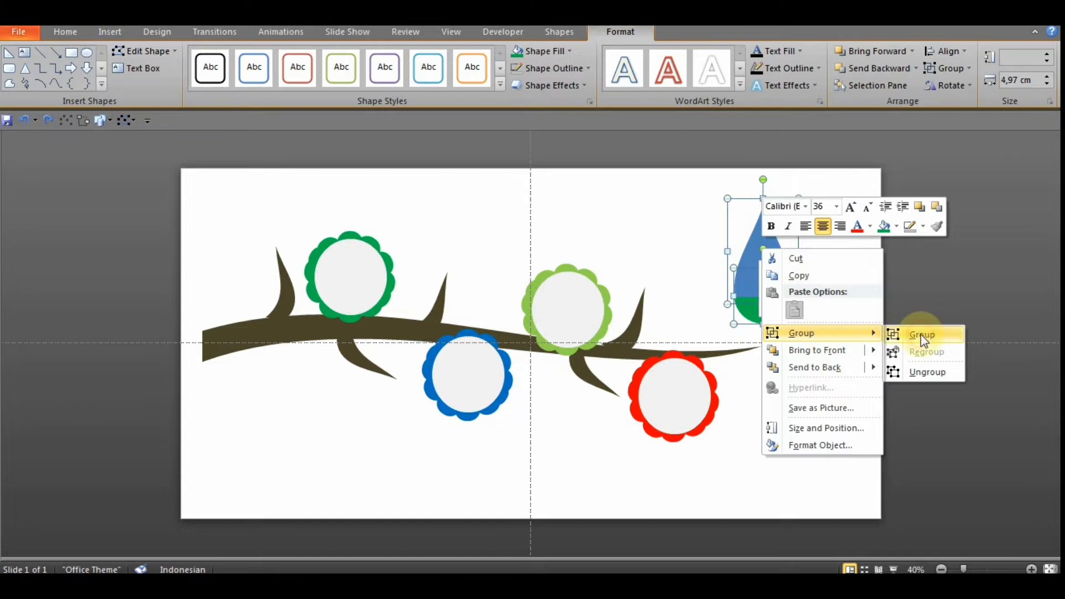
# - Group the drop and circle, colour it green, and rotate it into an angled leaf
pyautogui.click(923, 335)
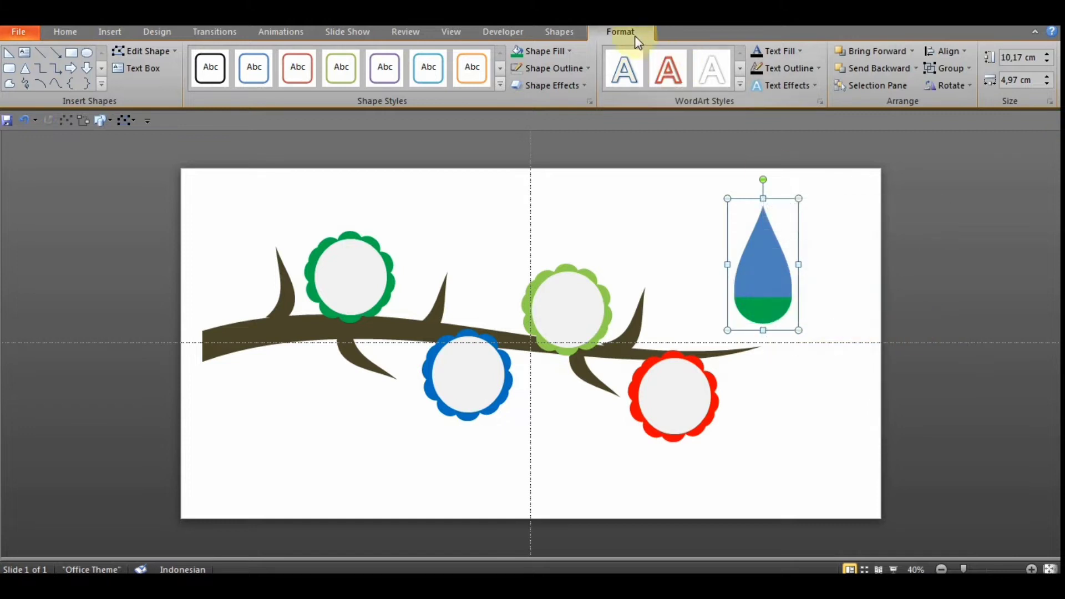
pyautogui.click(569, 52)
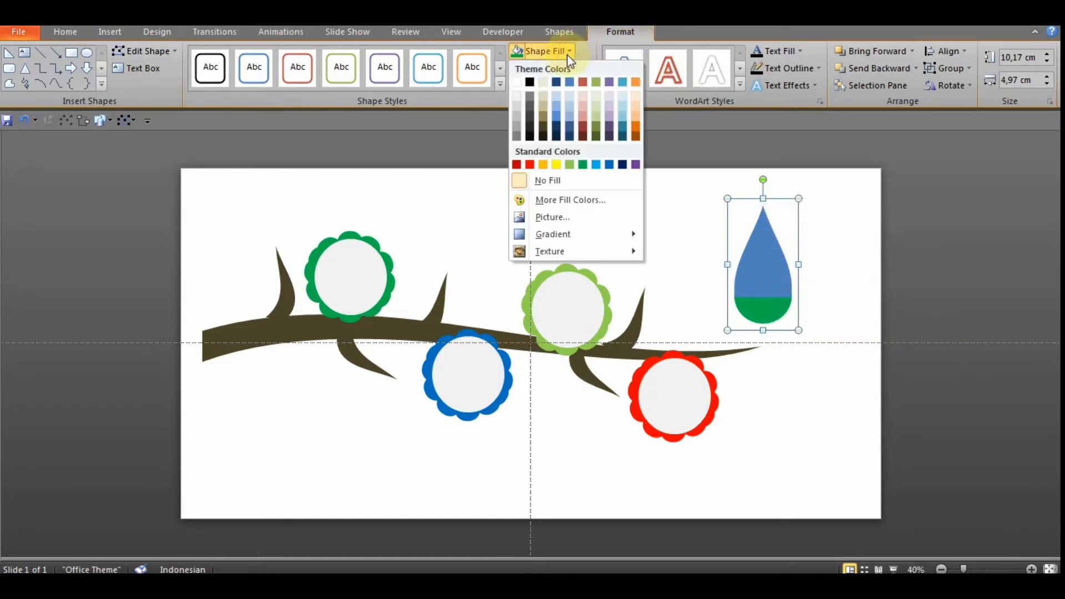
pyautogui.click(584, 165)
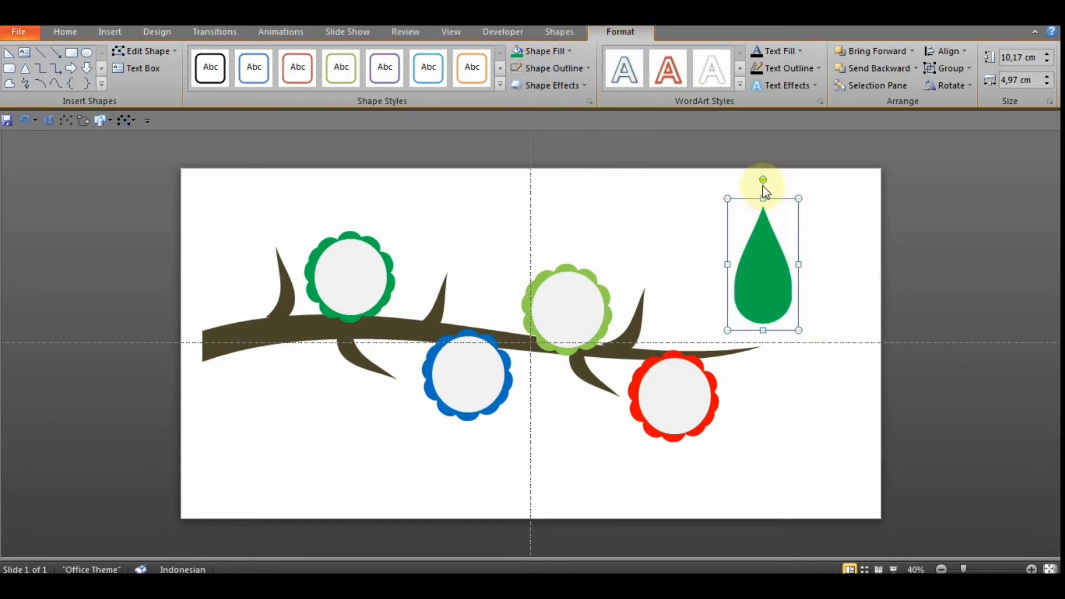
pyautogui.moveTo(760, 179); pyautogui.dragTo(679, 265)
pyautogui.click(761, 231)
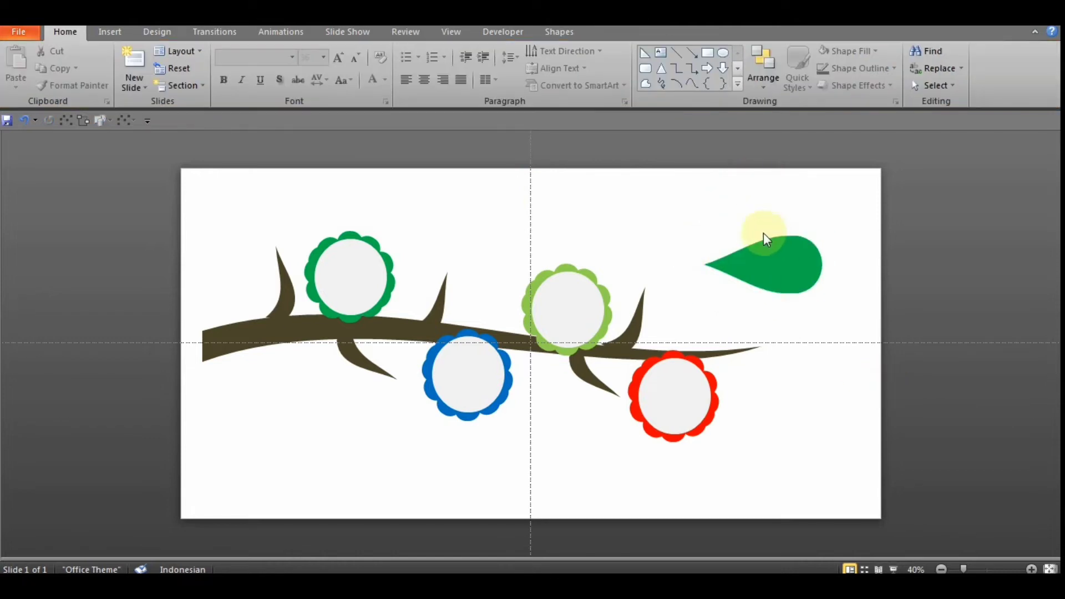
pyautogui.click(705, 244)
pyautogui.moveTo(680, 262); pyautogui.dragTo(744, 219)
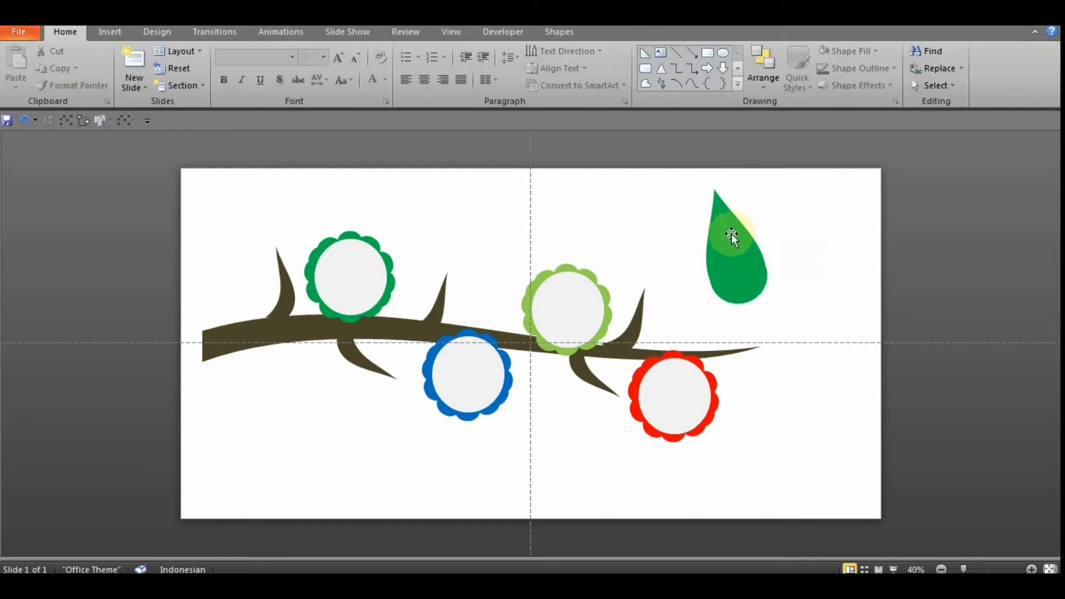
pyautogui.click(733, 235)
pyautogui.moveTo(737, 273); pyautogui.dragTo(736, 273)
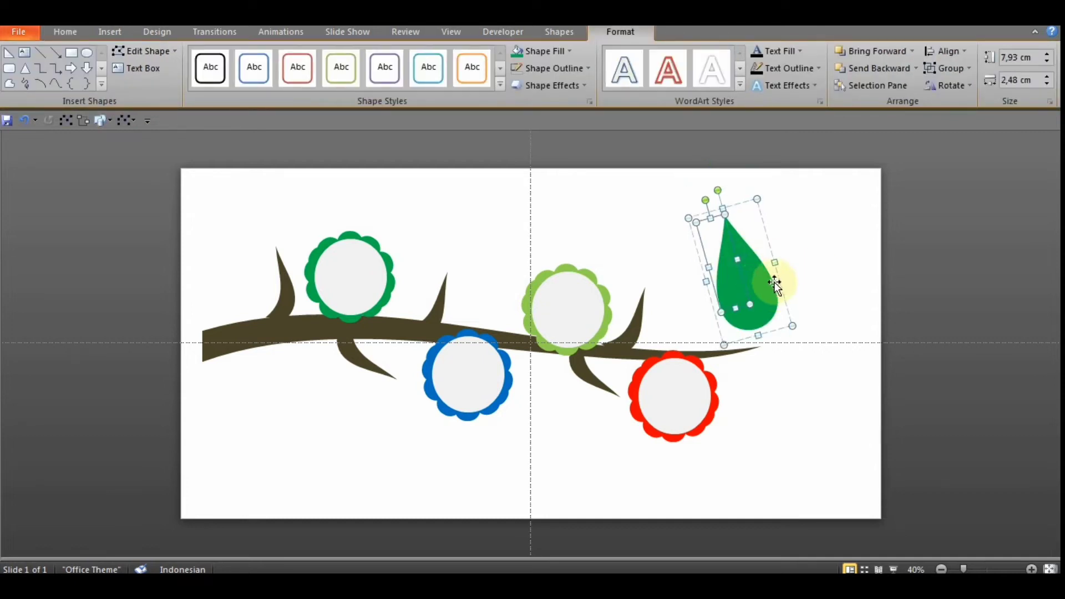
pyautogui.click(783, 296)
# - Remove the outline from the green leaf
pyautogui.click(750, 289)
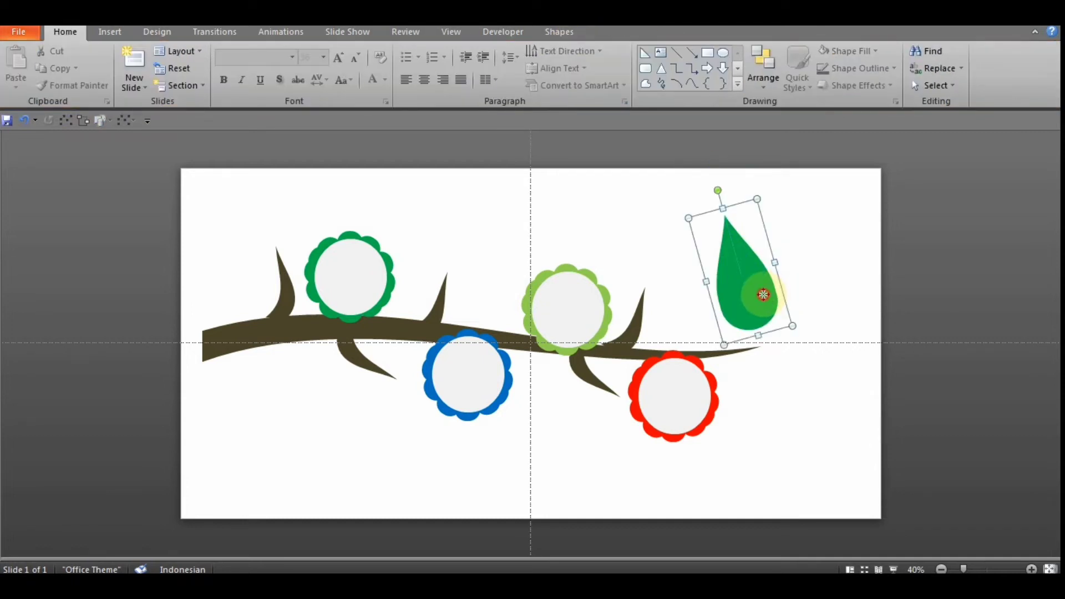
pyautogui.keyDown('shift'); pyautogui.click(755, 320); pyautogui.keyUp('shift')
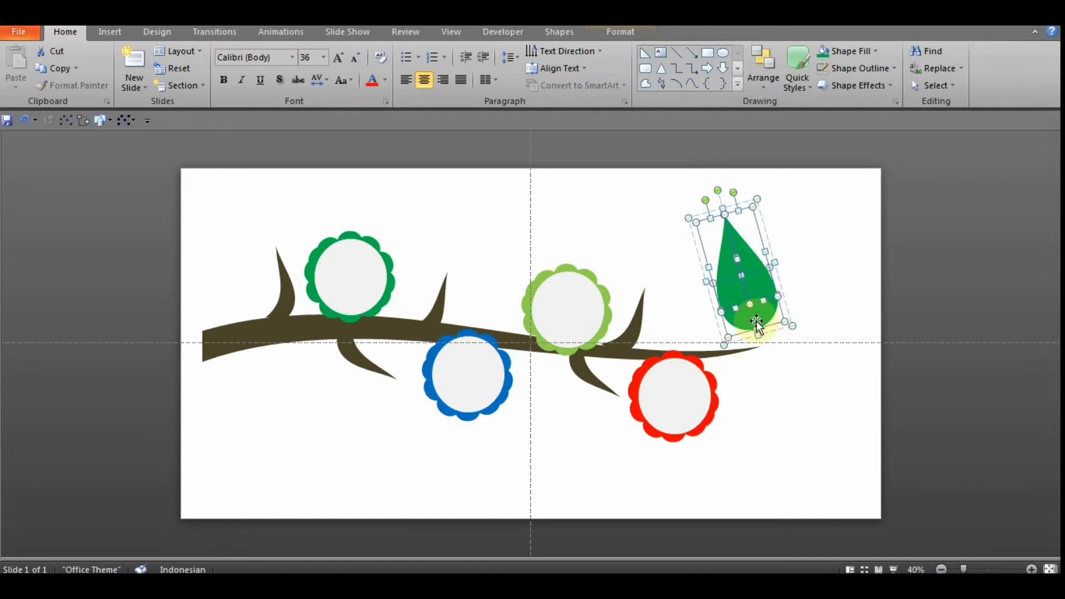
pyautogui.click(621, 30)
pyautogui.click(587, 69)
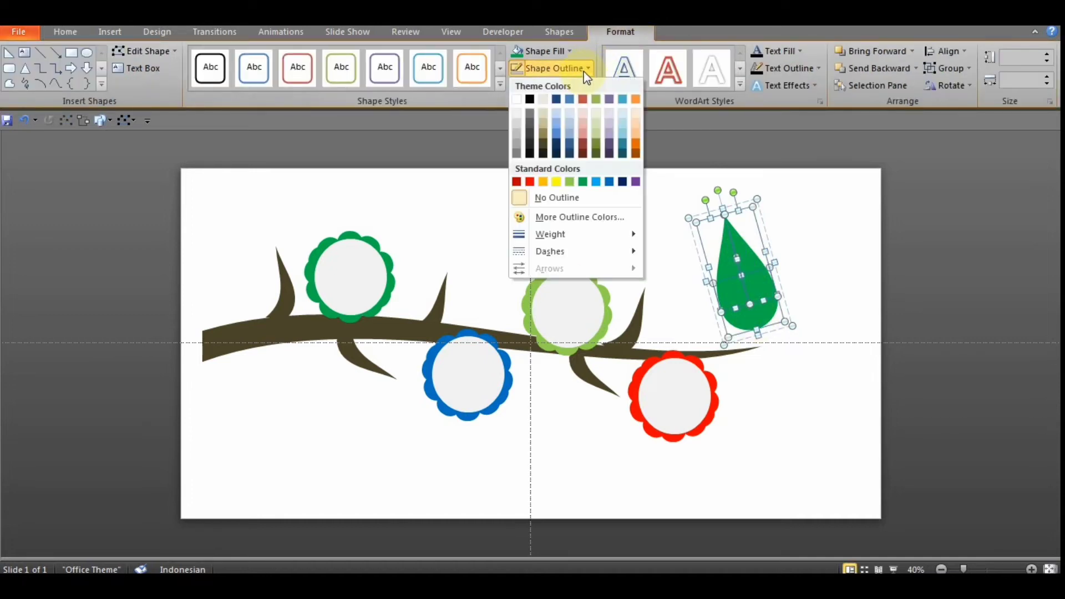
pyautogui.click(520, 197)
pyautogui.click(797, 228)
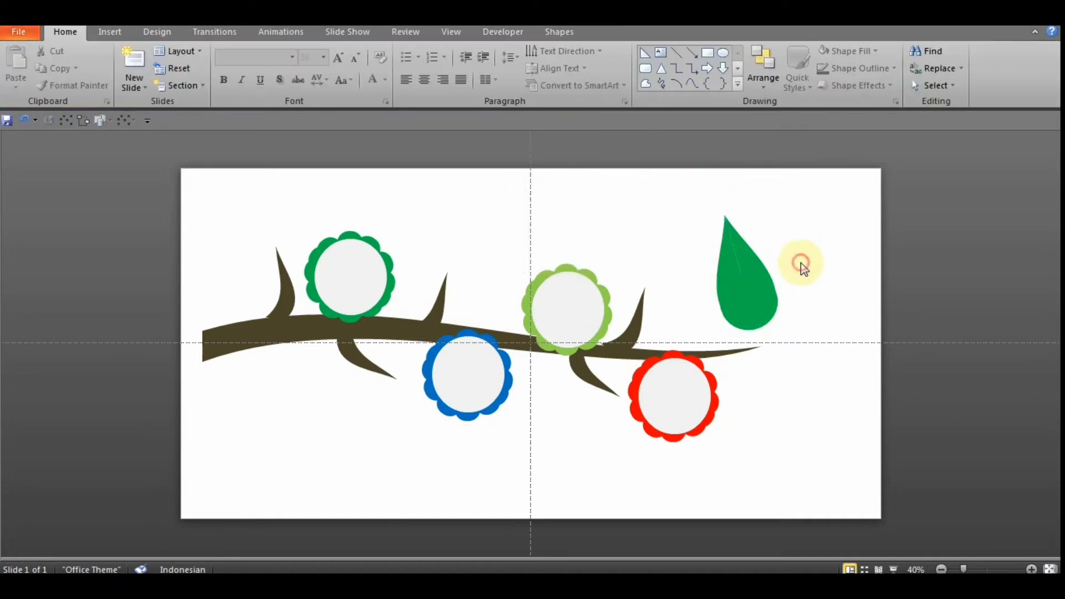
# - Reposition and tilt the leaf at the upper right, then duplicate it beside the original
pyautogui.moveTo(745, 261); pyautogui.dragTo(258, 198)
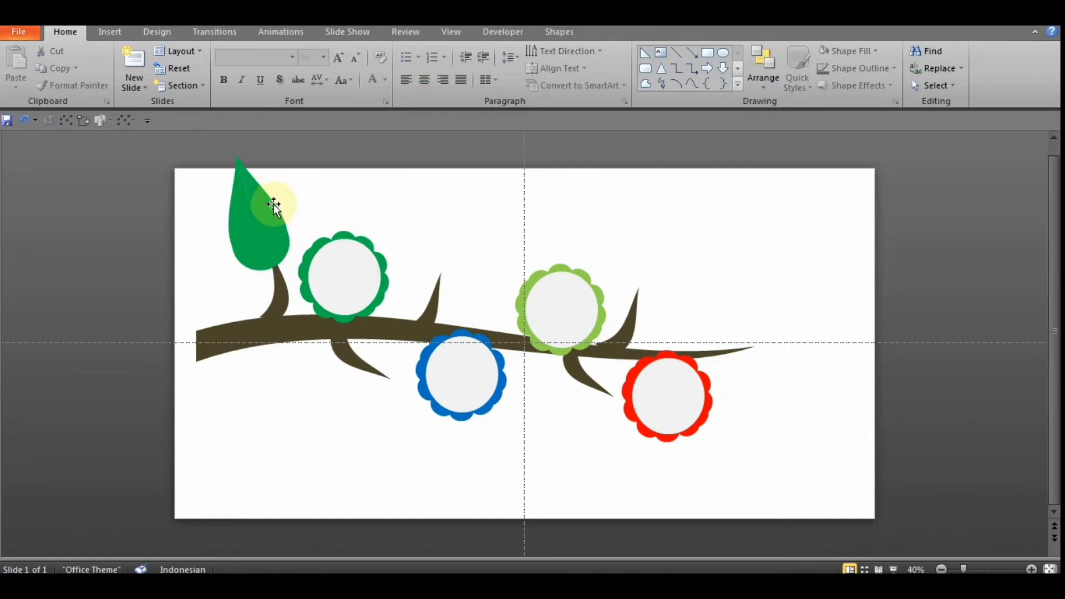
pyautogui.moveTo(274, 204); pyautogui.dragTo(739, 244)
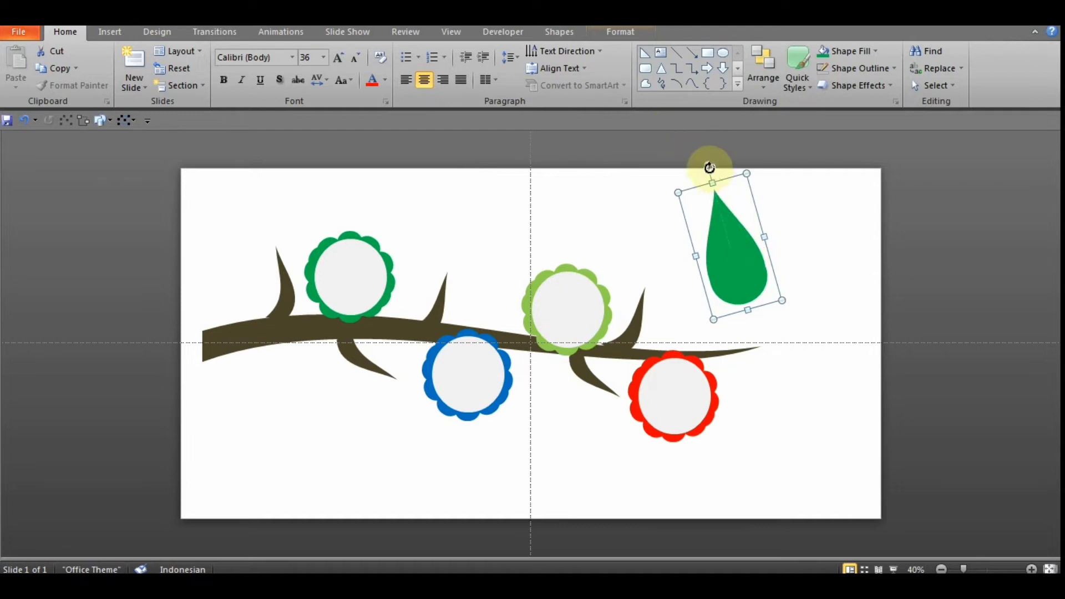
pyautogui.moveTo(710, 167); pyautogui.dragTo(728, 170)
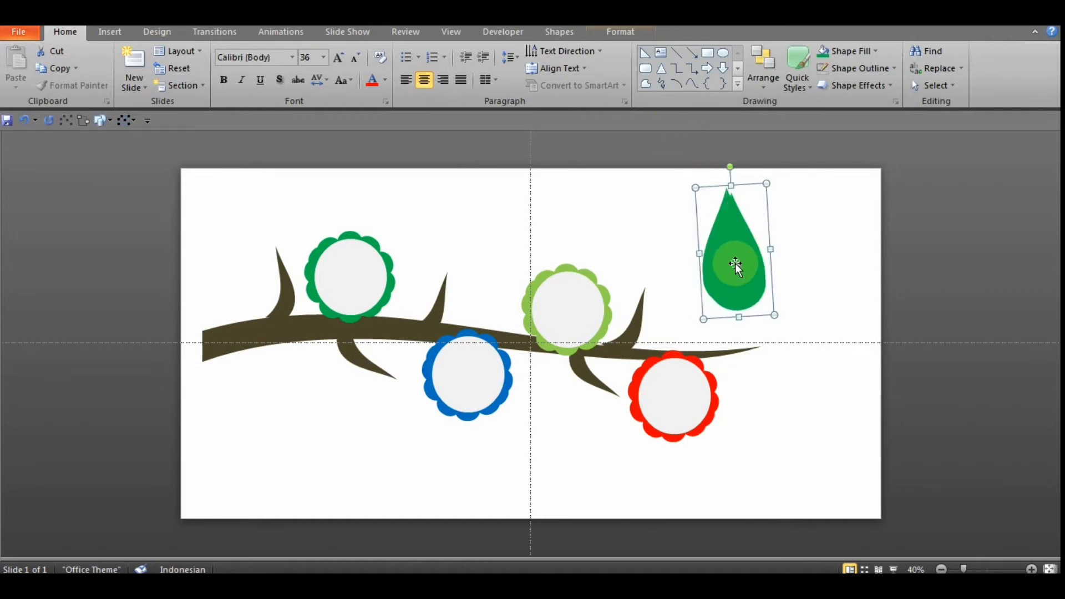
pyautogui.moveTo(735, 263)
pyautogui.mouseDown()
pyautogui.moveTo(829, 280)
pyautogui.moveTo(644, 238)
pyautogui.mouseUp()
pyautogui.moveTo(821, 272); pyautogui.dragTo(793, 264)
pyautogui.click(849, 210)
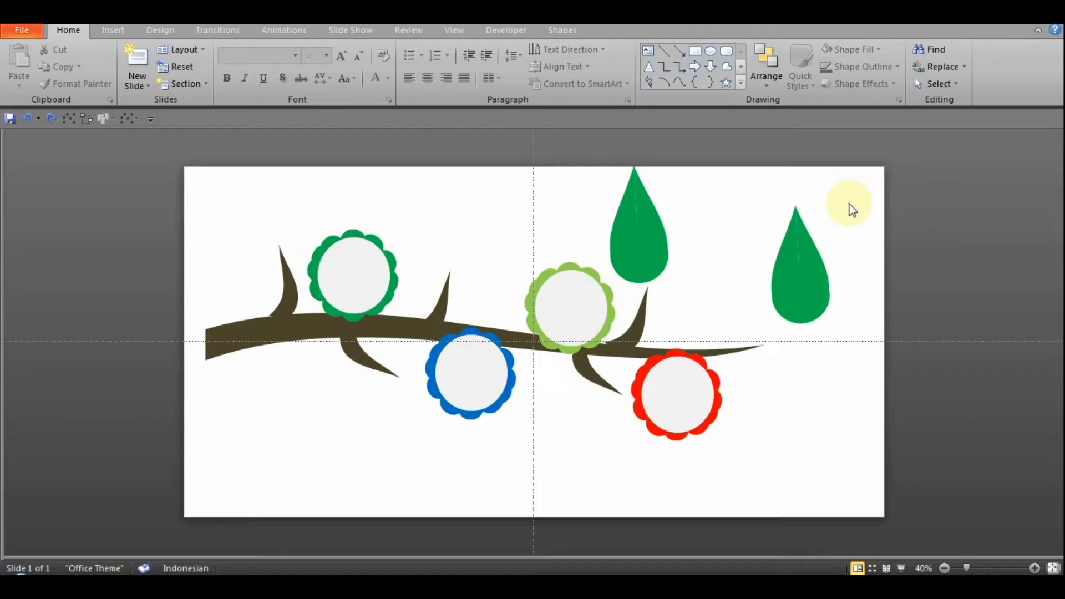
# - Give the right leaf a linear 90° green gradient fill with the middle stop at 37%
pyautogui.rightClick(792, 290)
pyautogui.click(831, 487)
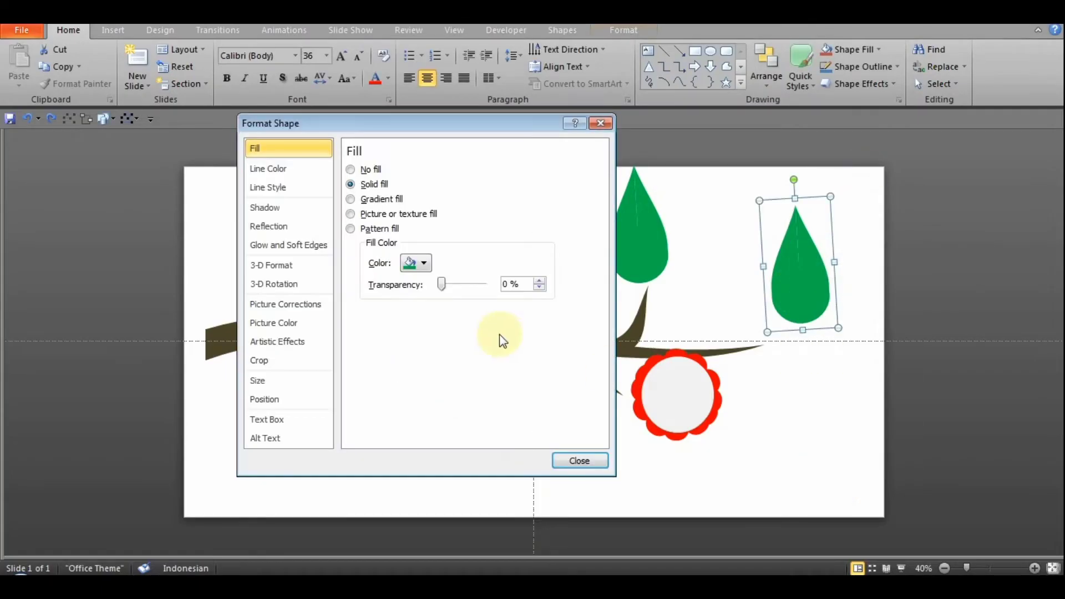
pyautogui.click(351, 198)
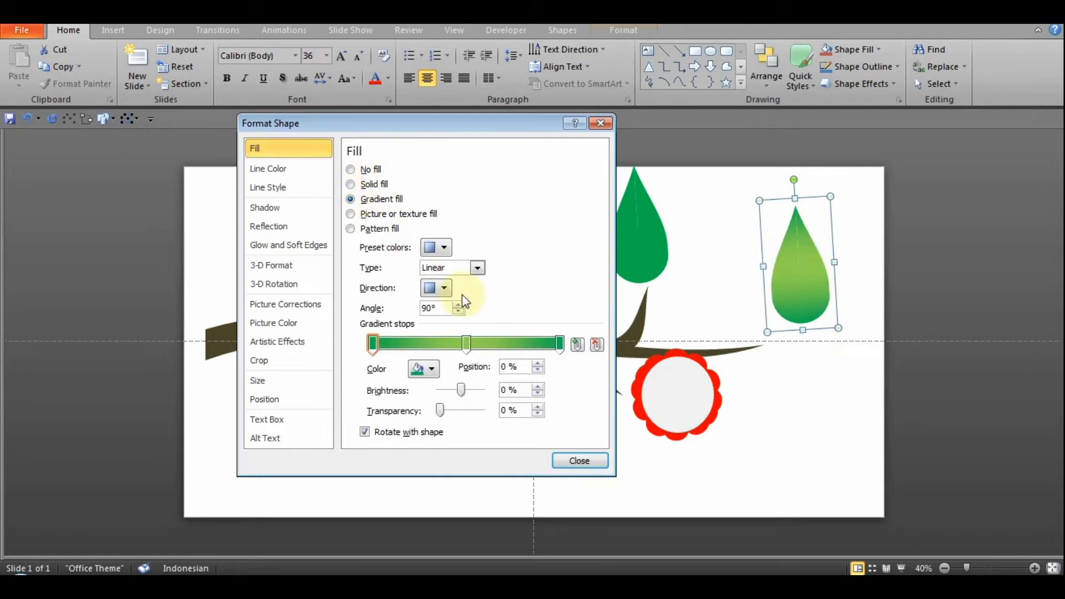
pyautogui.moveTo(464, 341); pyautogui.dragTo(437, 344)
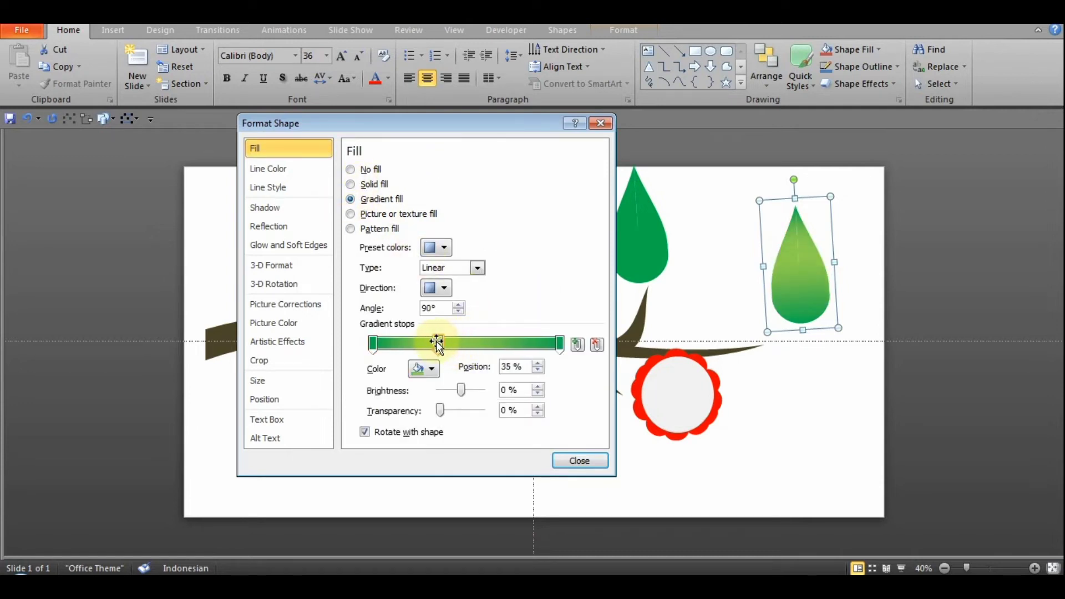
pyautogui.click(587, 468)
pyautogui.click(703, 261)
pyautogui.click(648, 235)
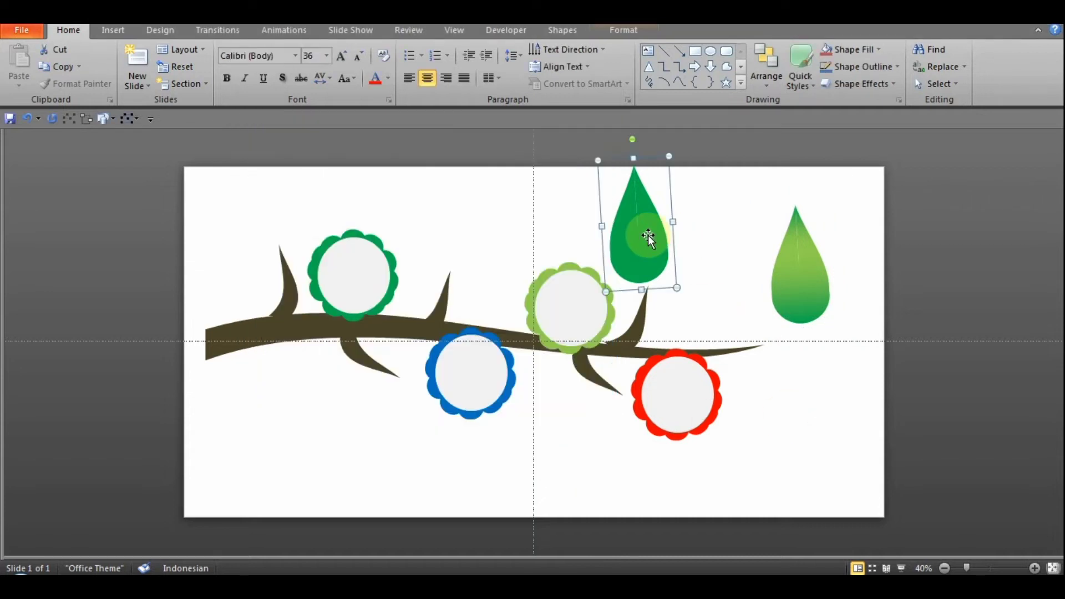
# - Delete the dark-green leaf and place a gradient leaf copy on the top-left stem
pyautogui.press('Delete')
pyautogui.click(812, 274)
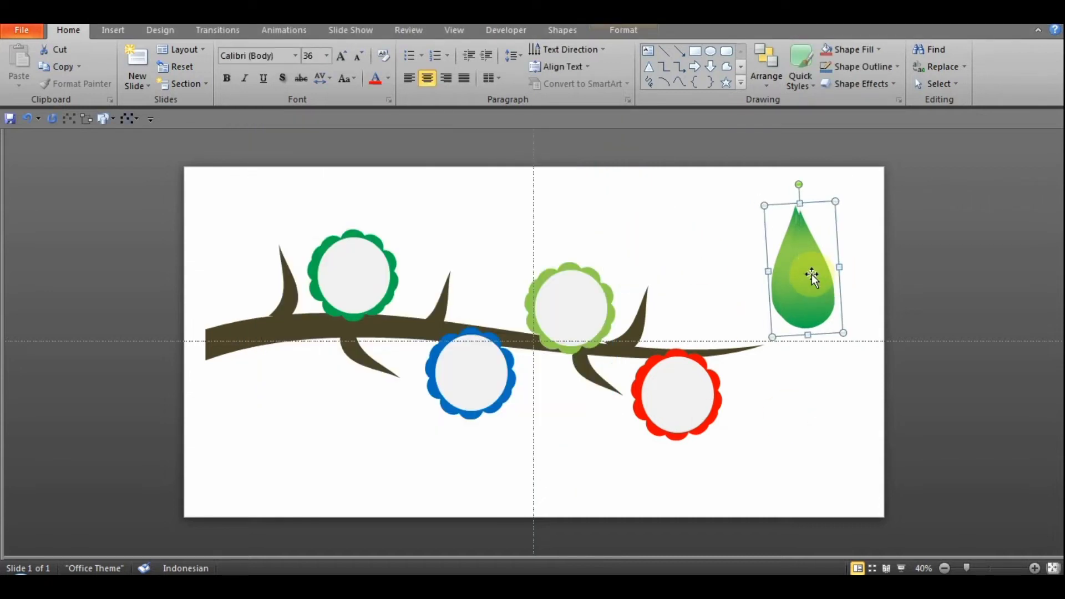
pyautogui.moveTo(812, 274); pyautogui.dragTo(286, 208)
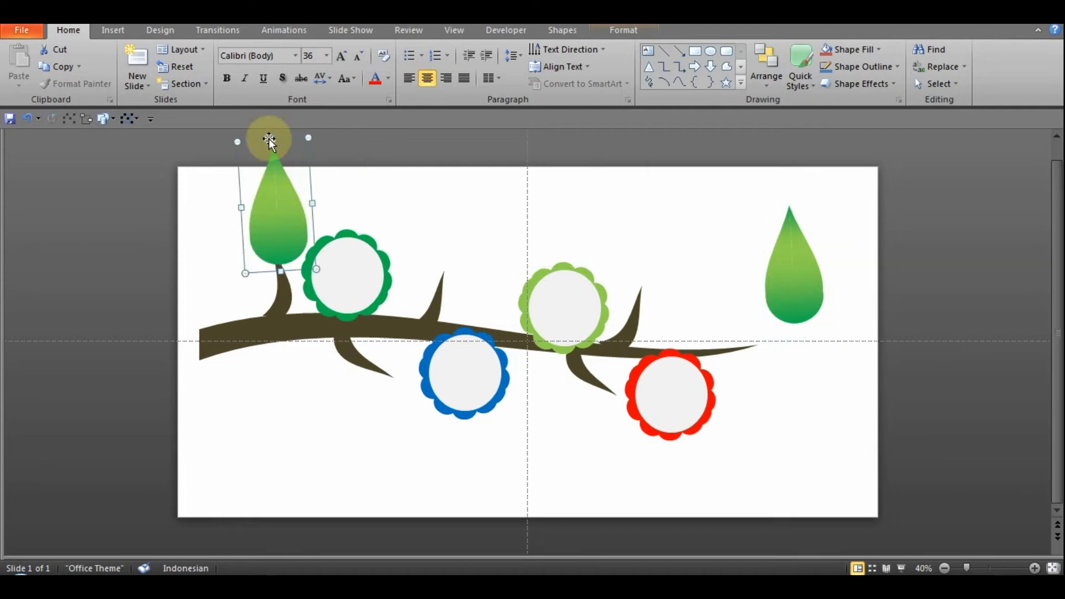
pyautogui.moveTo(269, 139)
pyautogui.mouseDown()
pyautogui.moveTo(262, 172)
pyautogui.moveTo(240, 147)
pyautogui.mouseUp()
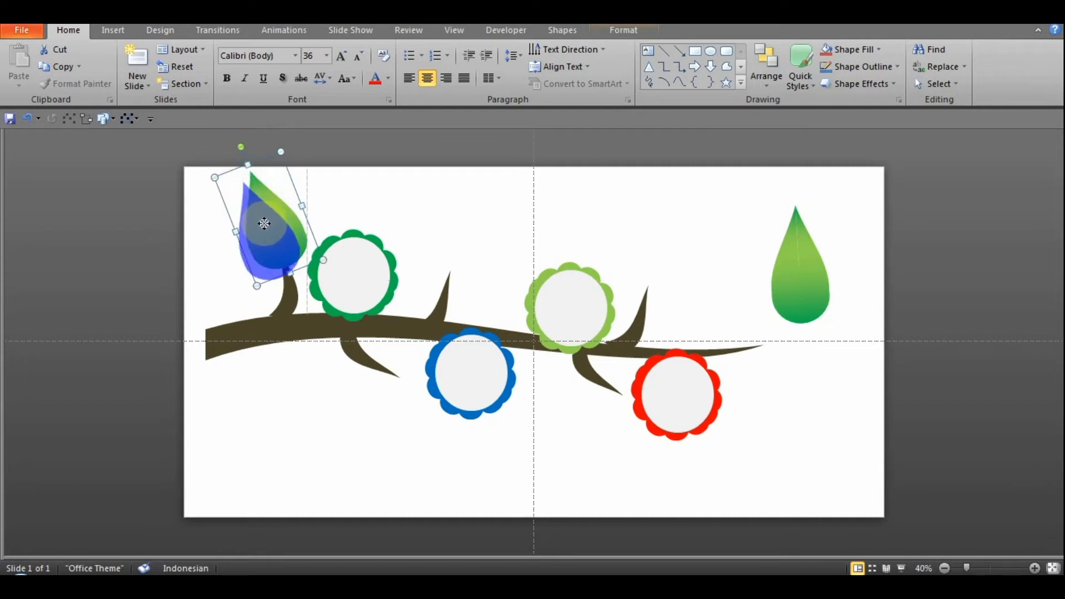
pyautogui.moveTo(271, 212); pyautogui.dragTo(263, 222)
# - Pair a second, shorter gradient leaf beside it, and copy one leaf to mid-branch
pyautogui.click(730, 224)
pyautogui.moveTo(791, 250); pyautogui.dragTo(285, 200)
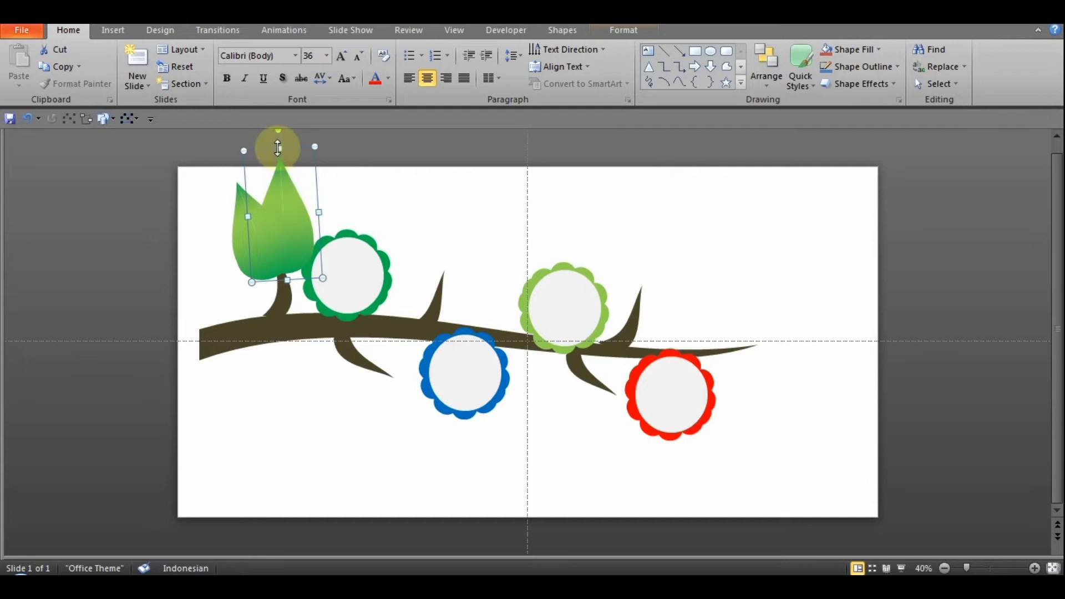
pyautogui.moveTo(279, 149); pyautogui.dragTo(280, 165)
pyautogui.click(364, 209)
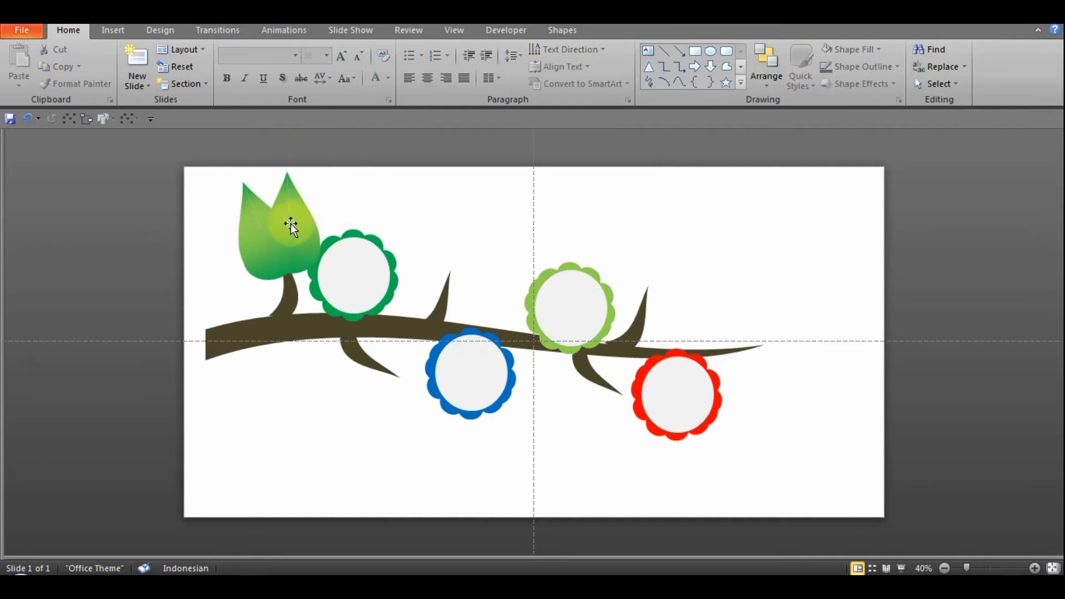
pyautogui.click(301, 220)
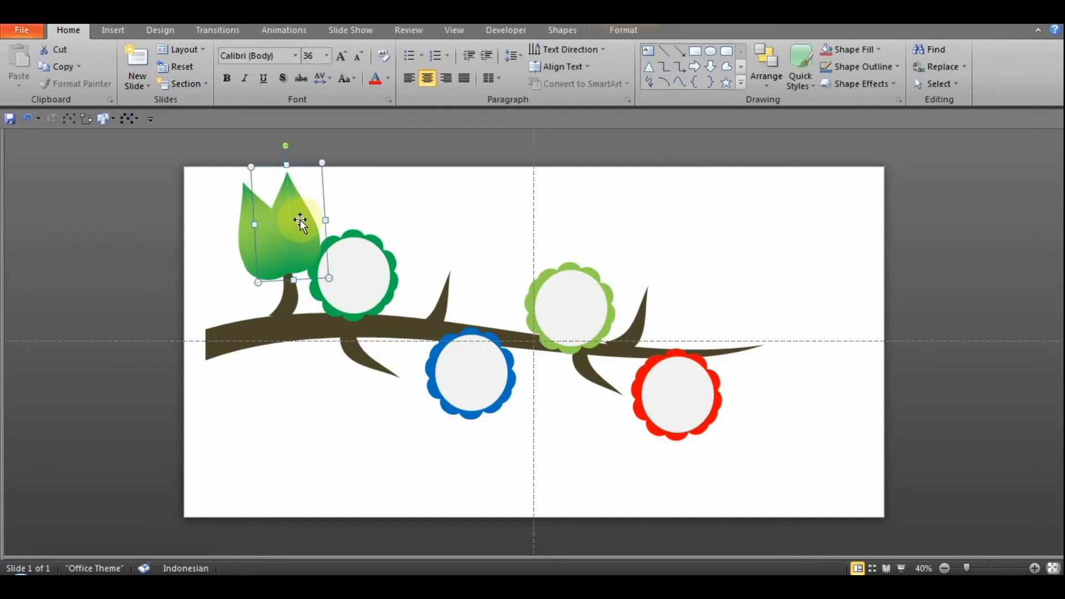
pyautogui.moveTo(301, 220)
pyautogui.mouseDown()
pyautogui.moveTo(497, 199)
pyautogui.moveTo(447, 226)
pyautogui.mouseUp()
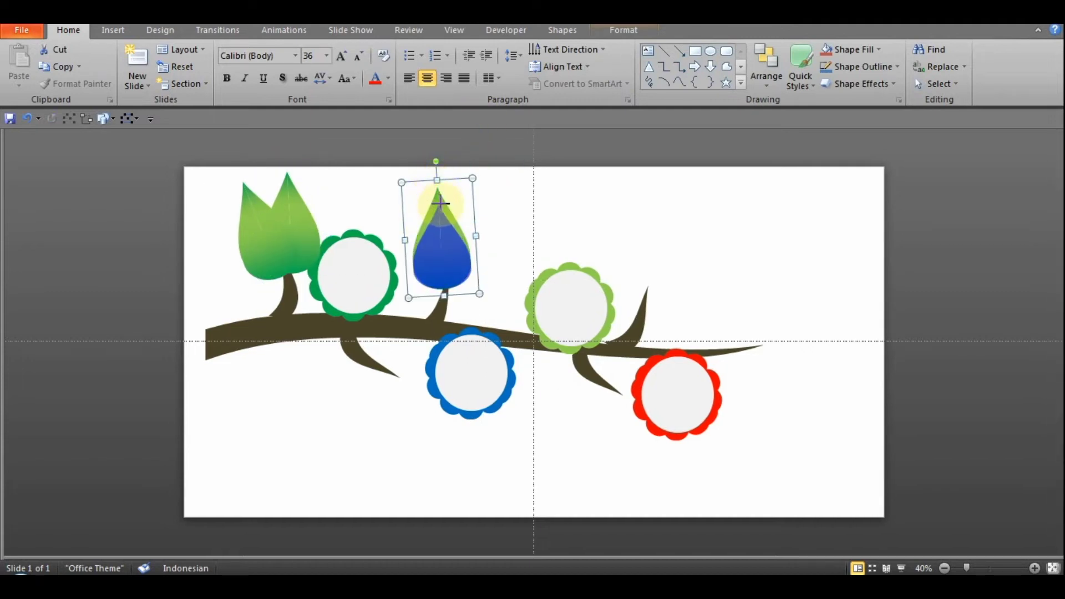
# - Position and angle the copied leaf on the middle stem of the branch
pyautogui.click(609, 182)
pyautogui.click(453, 239)
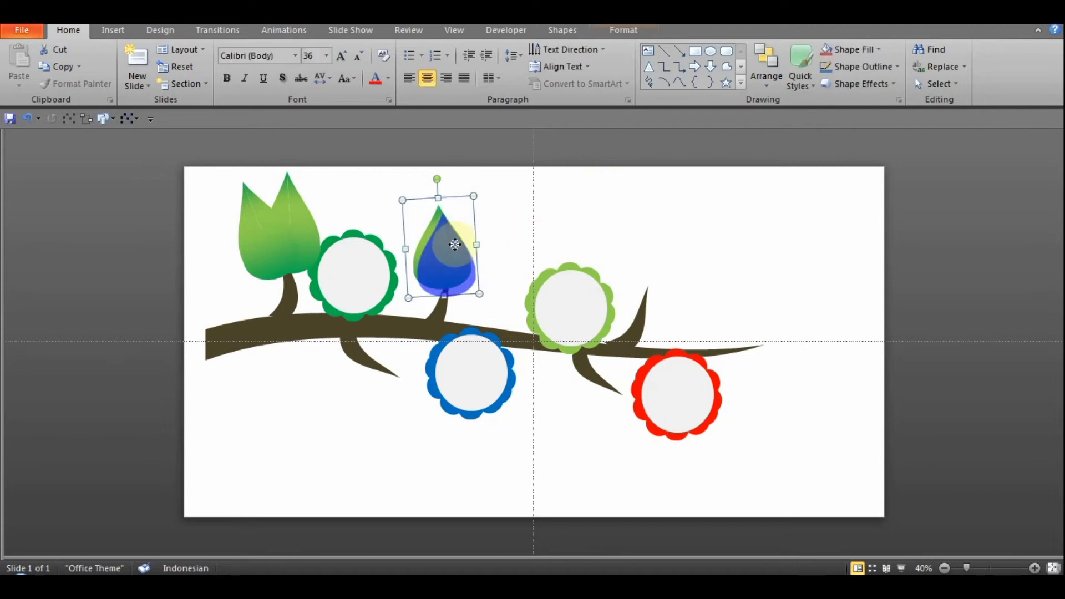
pyautogui.moveTo(455, 244); pyautogui.dragTo(460, 251)
pyautogui.moveTo(440, 184); pyautogui.dragTo(460, 187)
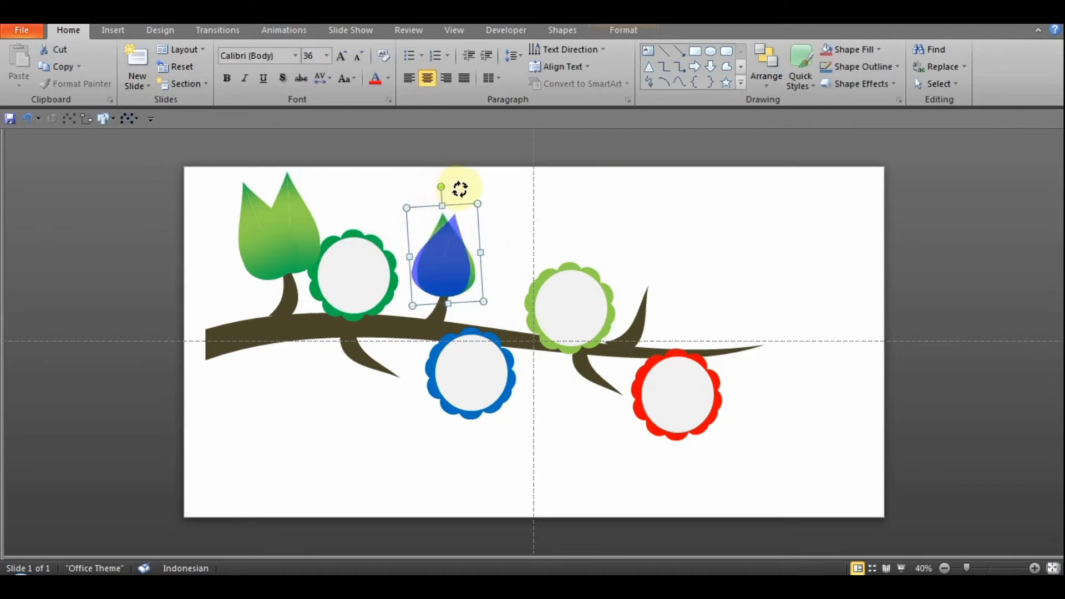
pyautogui.click(566, 178)
pyautogui.moveTo(439, 270); pyautogui.dragTo(452, 260)
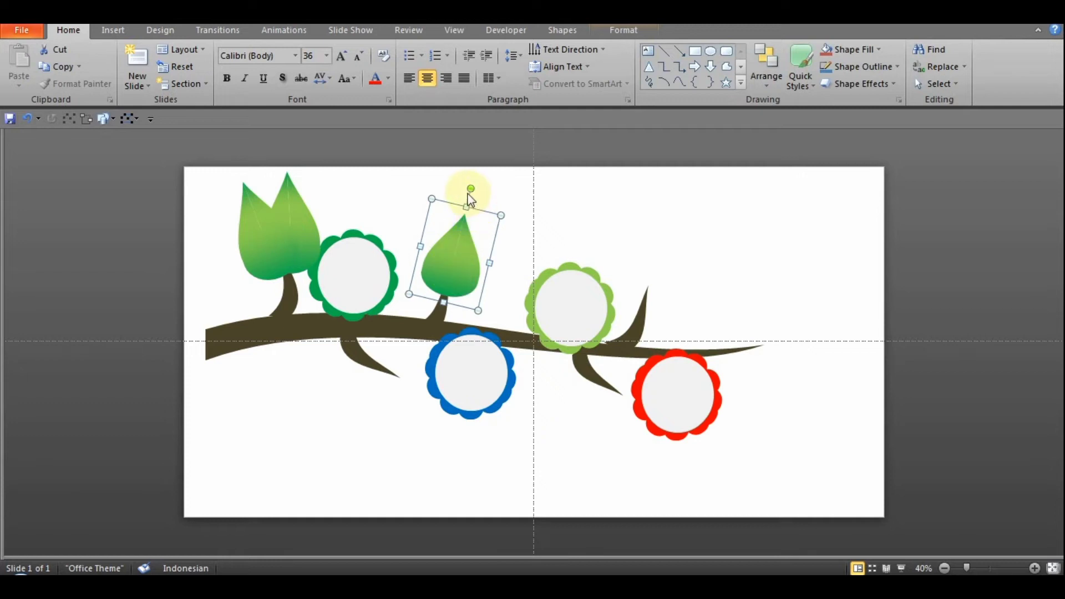
pyautogui.moveTo(474, 184); pyautogui.dragTo(478, 189)
pyautogui.click(556, 190)
pyautogui.click(457, 256)
pyautogui.moveTo(456, 256); pyautogui.dragTo(456, 250)
pyautogui.moveTo(483, 202); pyautogui.dragTo(464, 201)
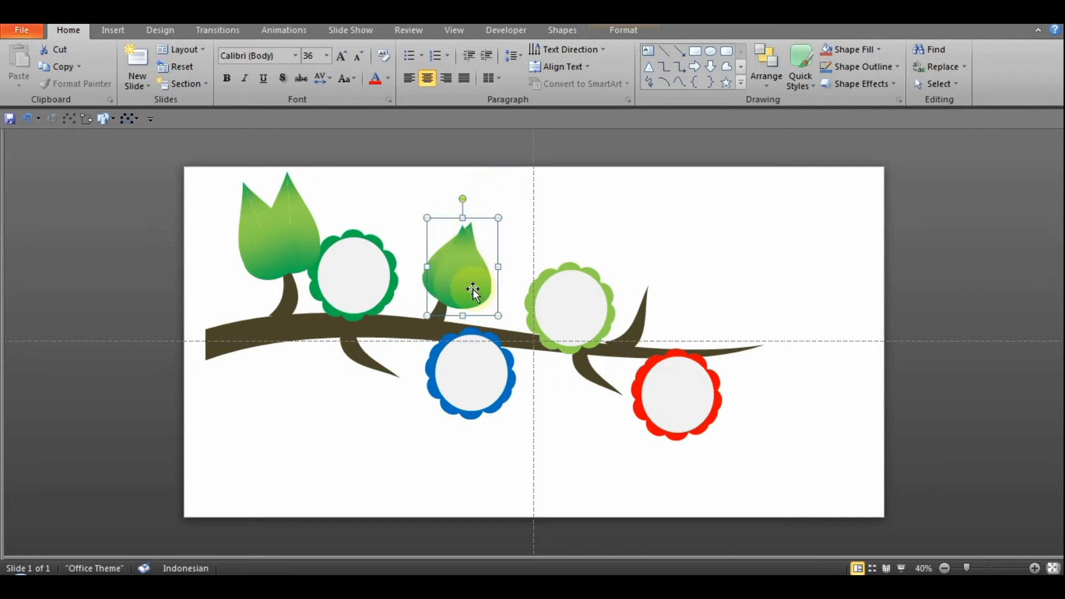
pyautogui.moveTo(471, 289); pyautogui.dragTo(461, 282)
pyautogui.click(578, 241)
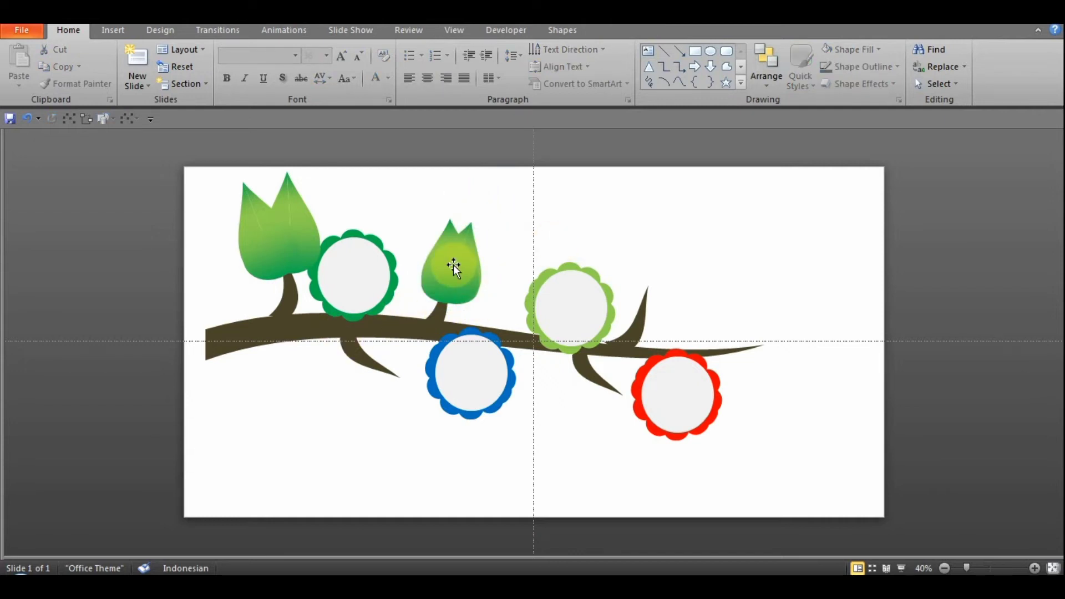
# - Copy the leaf to the right stem, rotated about 30° clockwise, plus a more upright duplicate
pyautogui.moveTo(454, 265)
pyautogui.mouseDown()
pyautogui.moveTo(641, 244)
pyautogui.moveTo(646, 256)
pyautogui.mouseUp()
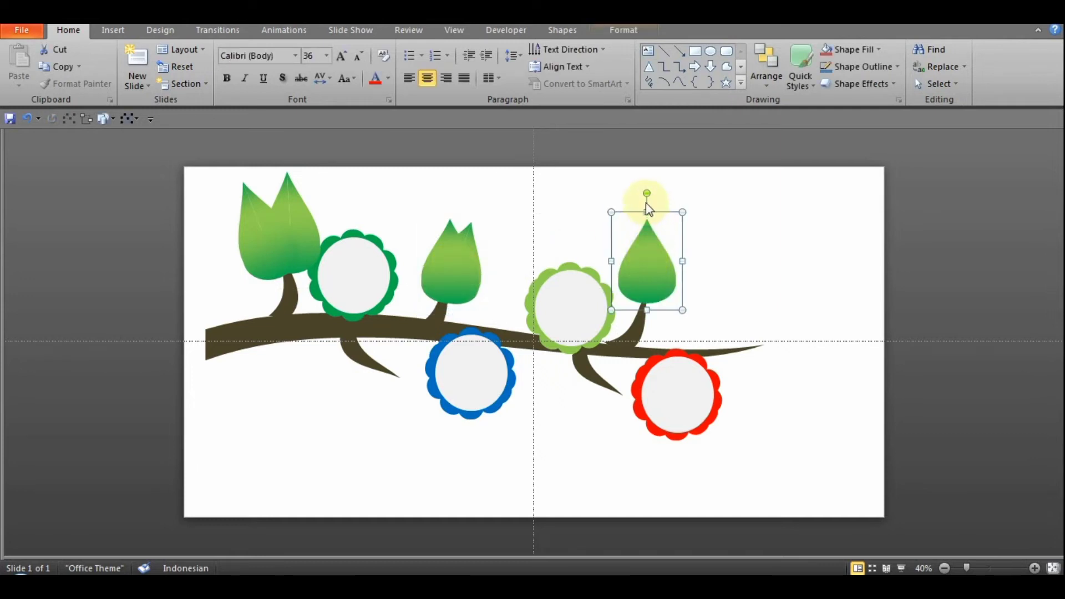
pyautogui.moveTo(645, 192); pyautogui.dragTo(685, 200)
pyautogui.moveTo(637, 278); pyautogui.dragTo(672, 274)
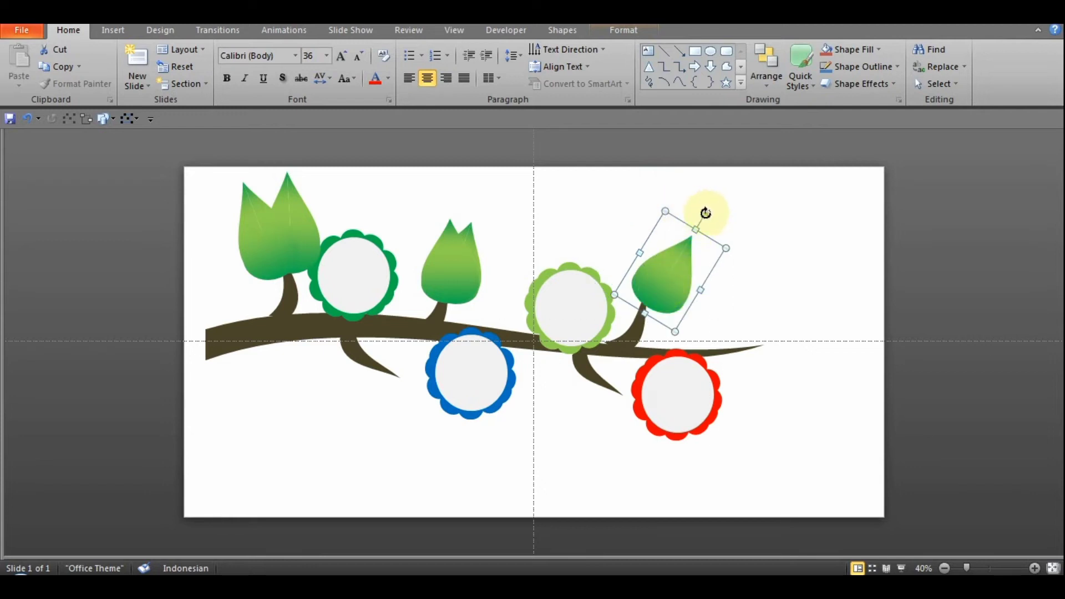
pyautogui.moveTo(706, 213); pyautogui.dragTo(713, 219)
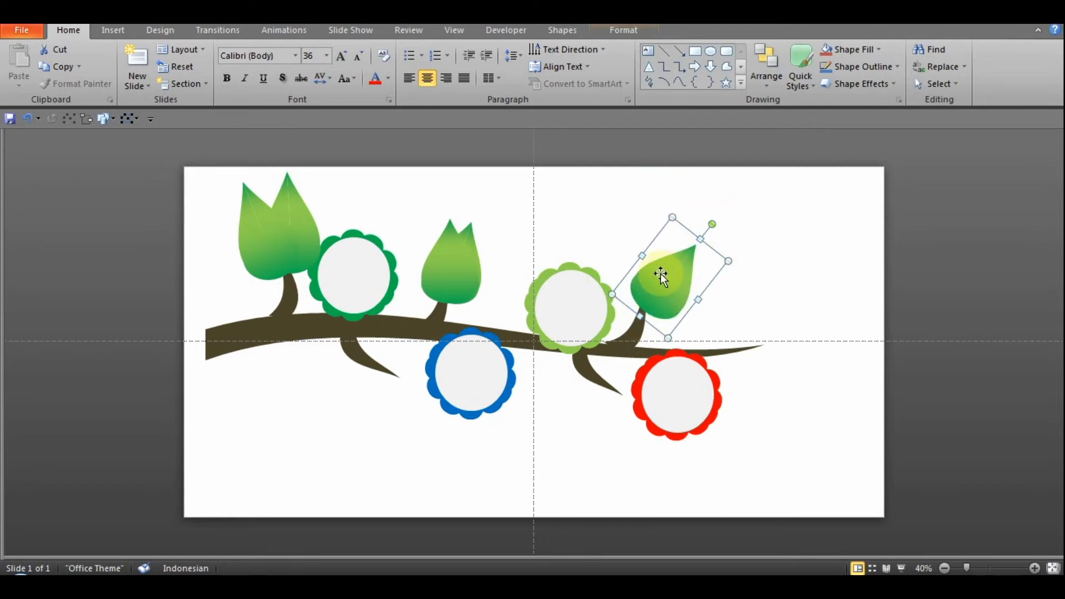
pyautogui.hotkey('ctrl', 'd')
pyautogui.moveTo(890, 273); pyautogui.dragTo(654, 262)
pyautogui.moveTo(708, 216); pyautogui.dragTo(692, 214)
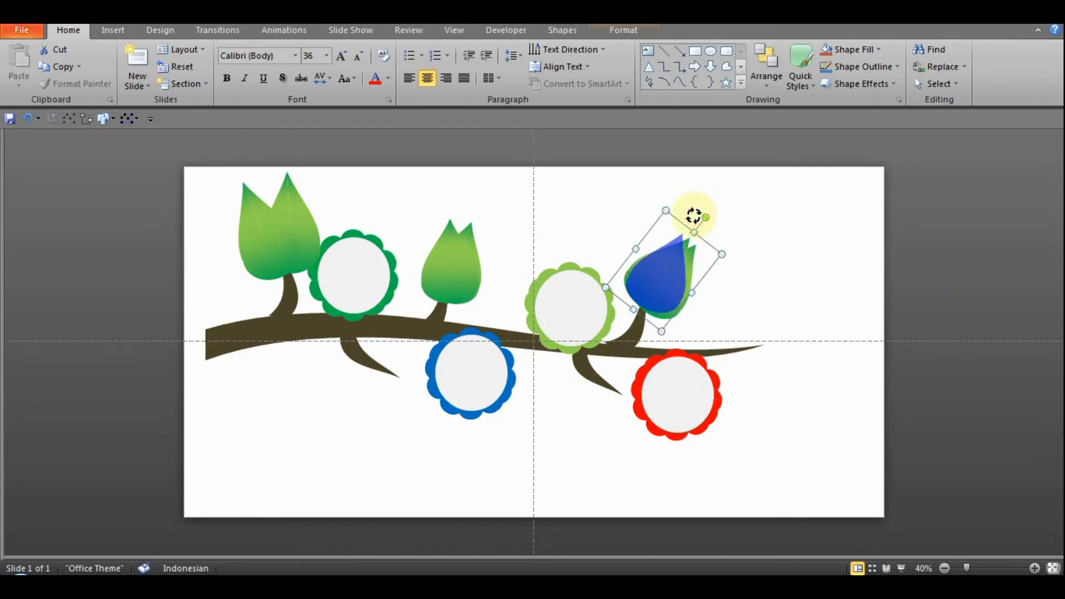
pyautogui.click(799, 249)
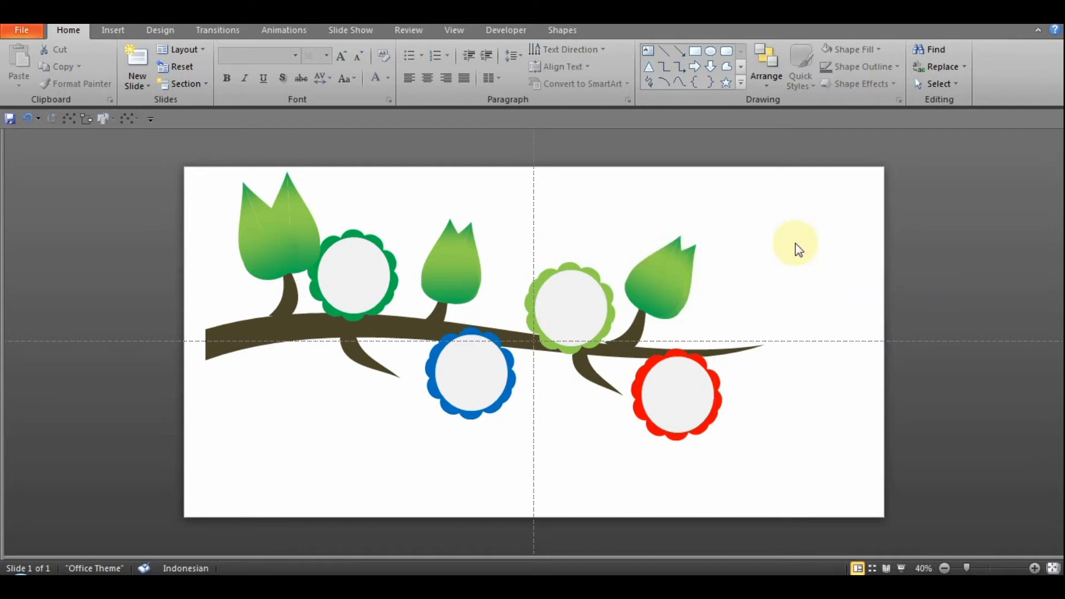
# - Copy the upper-left leaf below the branch, angled downward beside the blue flower
pyautogui.click(259, 230)
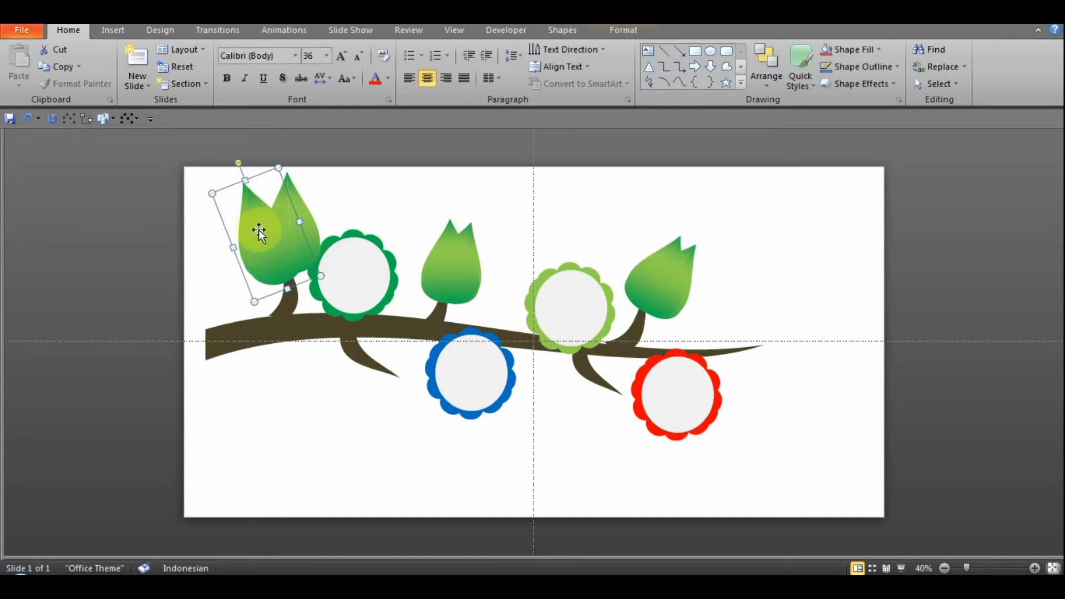
pyautogui.keyDown('ctrl'); pyautogui.moveTo(259, 230); pyautogui.dragTo(327, 357); pyautogui.keyUp('ctrl')
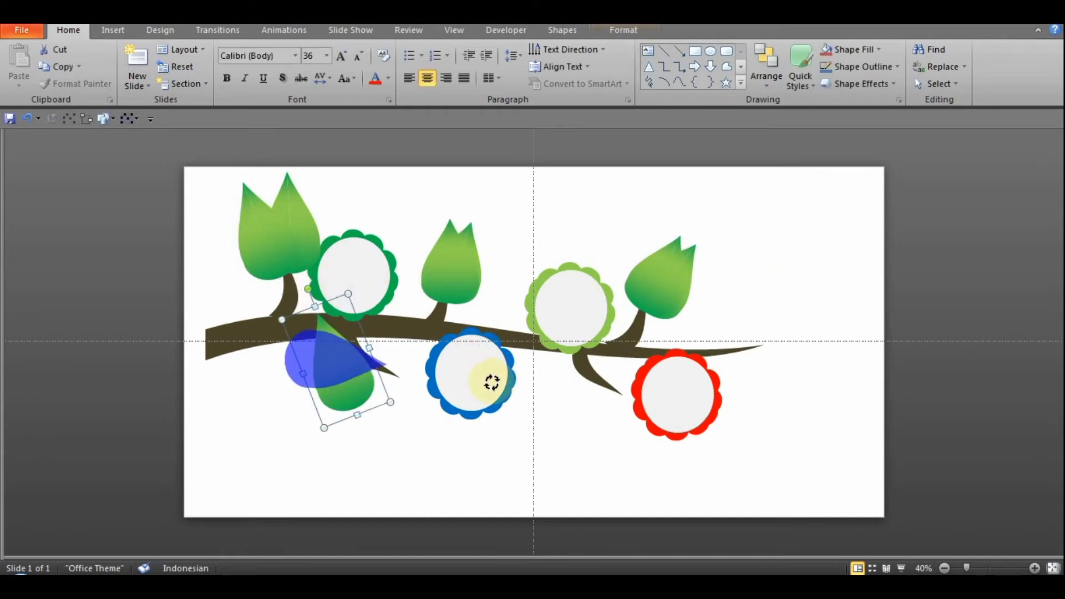
pyautogui.moveTo(286, 300); pyautogui.dragTo(483, 413)
pyautogui.moveTo(335, 357)
pyautogui.mouseDown()
pyautogui.moveTo(472, 401)
pyautogui.moveTo(423, 445)
pyautogui.mouseUp()
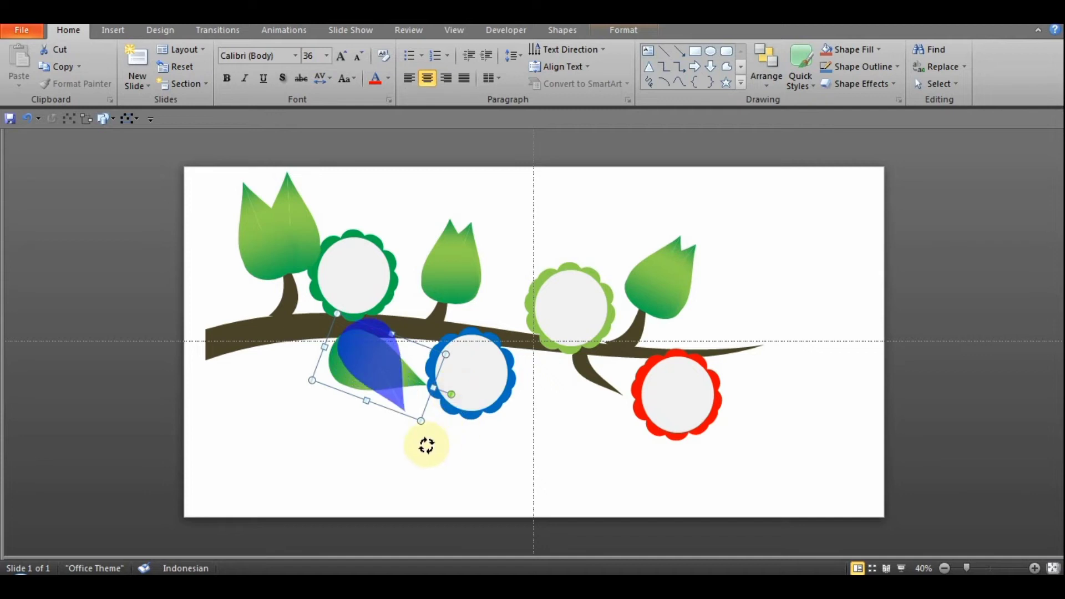
pyautogui.moveTo(366, 363); pyautogui.dragTo(398, 403)
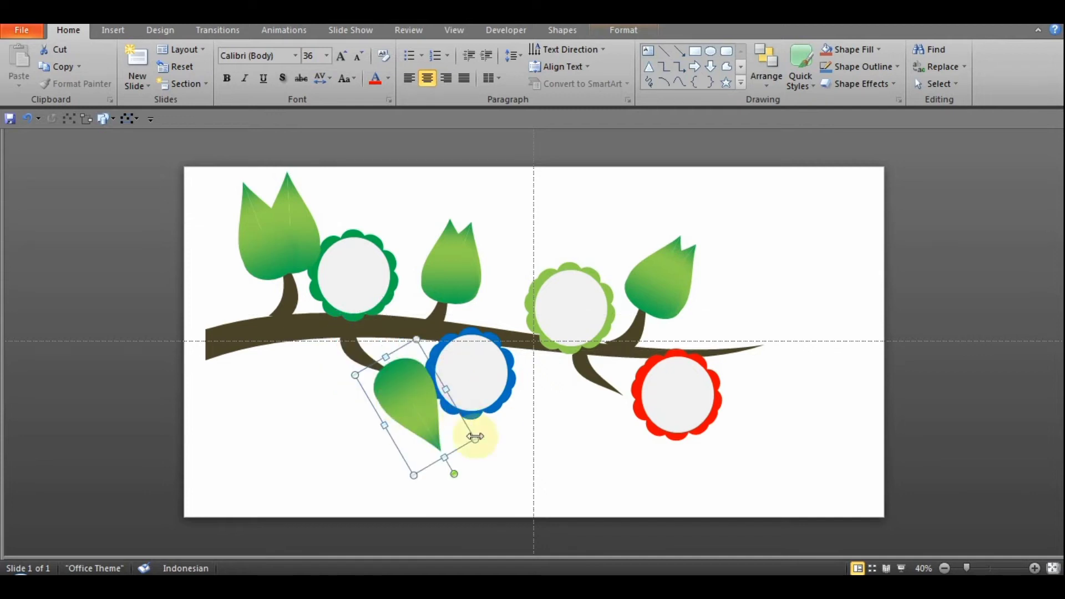
pyautogui.moveTo(453, 474)
pyautogui.mouseDown()
pyautogui.moveTo(490, 442)
pyautogui.moveTo(422, 408)
pyautogui.mouseUp()
pyautogui.click(544, 457)
# - Send that leaf backward so it sits behind the blue flower
pyautogui.click(401, 388)
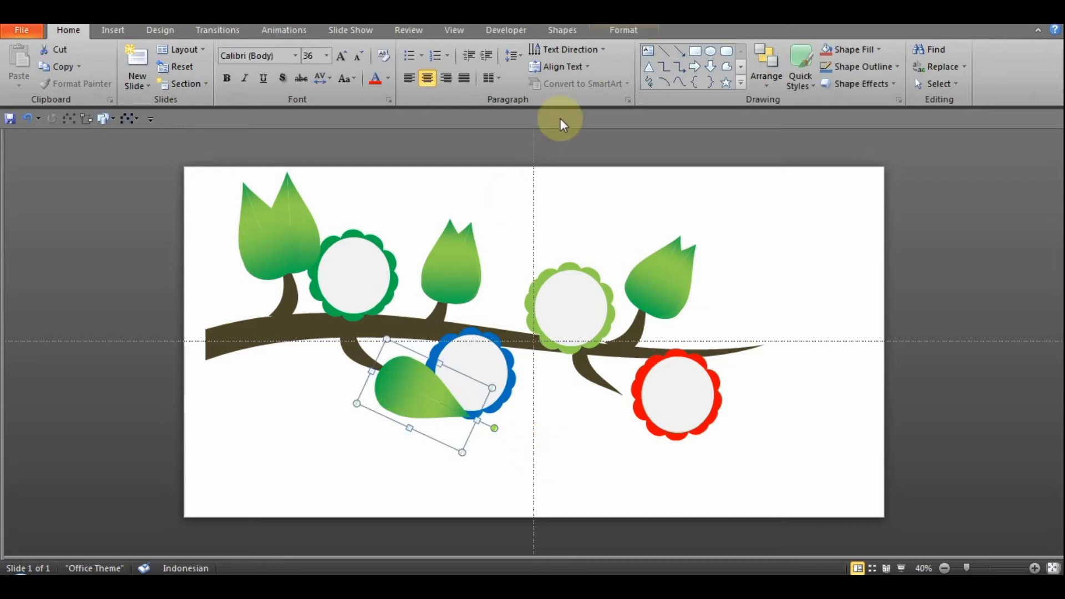
pyautogui.click(630, 34)
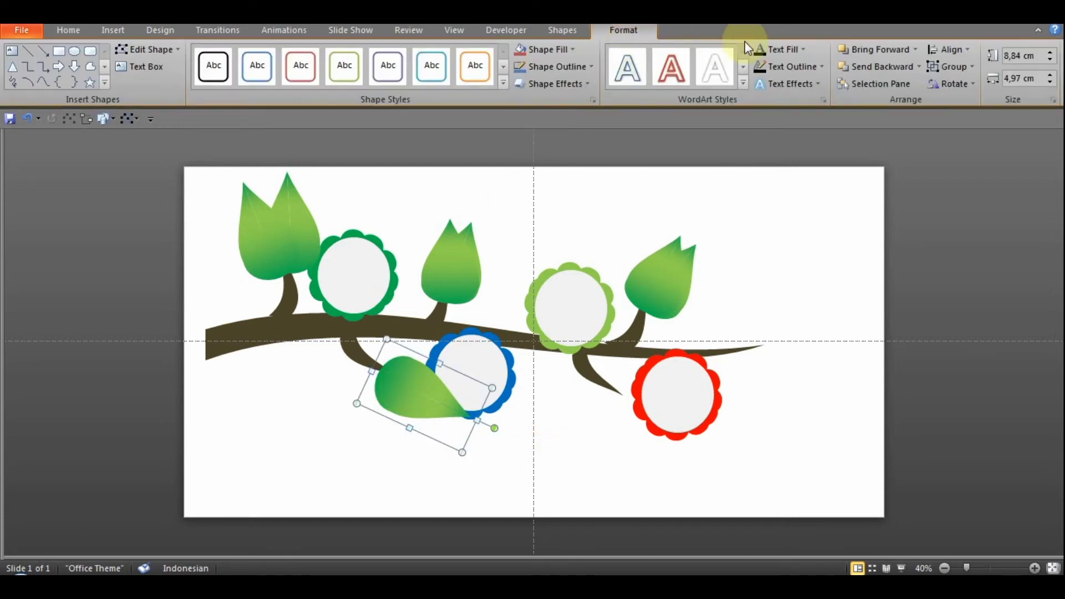
pyautogui.click(918, 67)
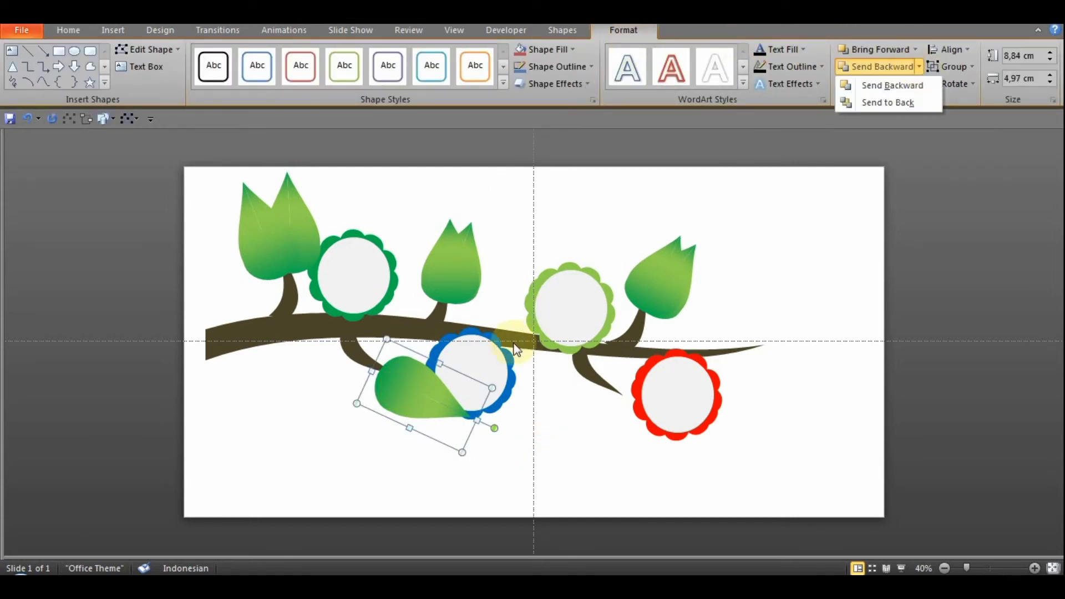
pyautogui.rightClick(421, 401)
pyautogui.rightClick(399, 387)
pyautogui.moveTo(453, 300)
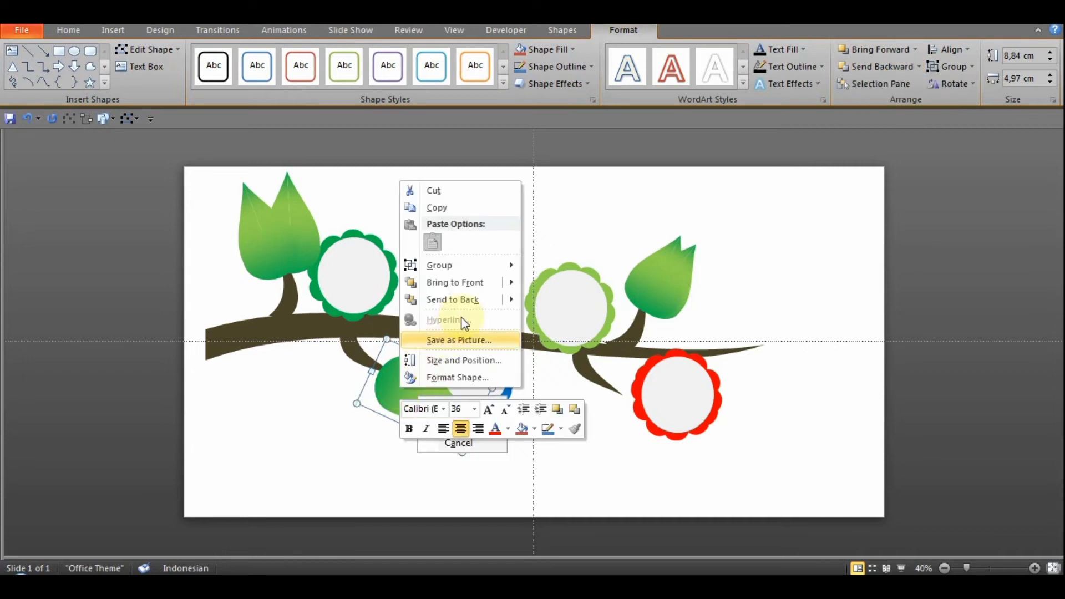
pyautogui.click(555, 319)
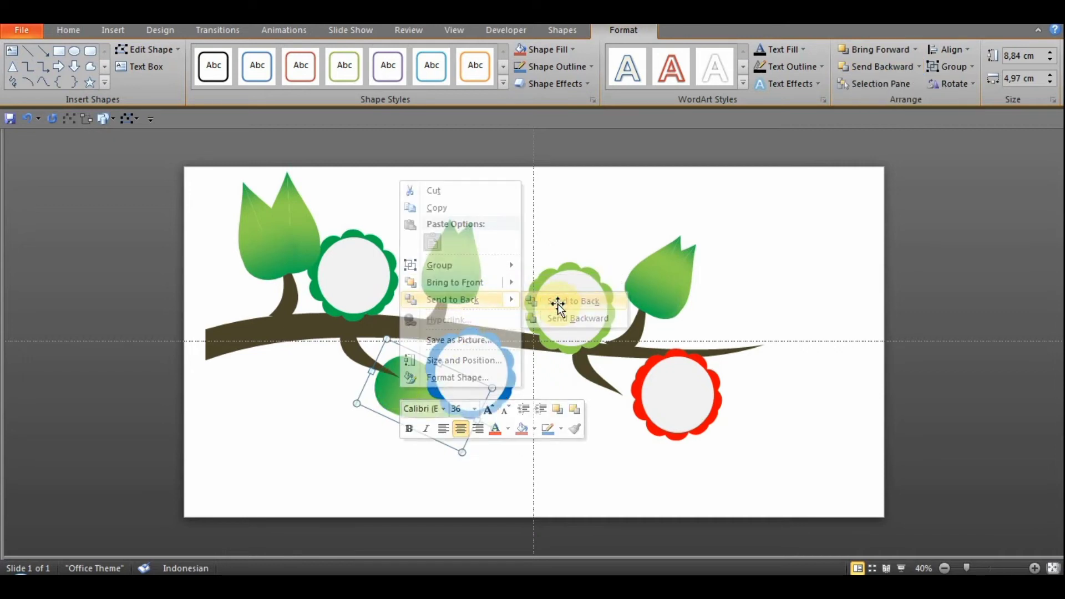
pyautogui.click(531, 456)
pyautogui.click(417, 397)
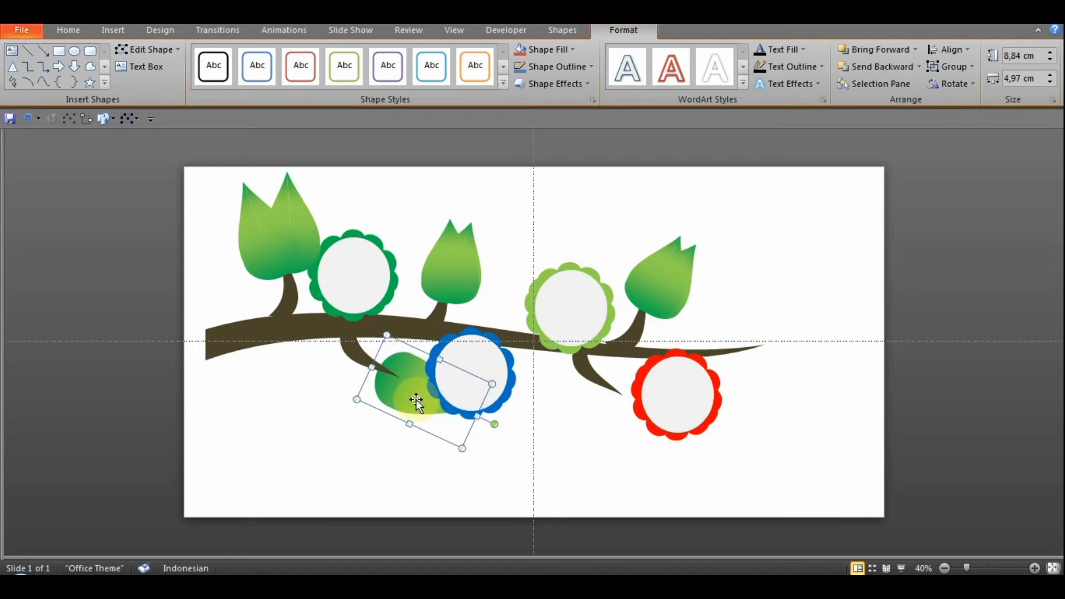
pyautogui.click(434, 472)
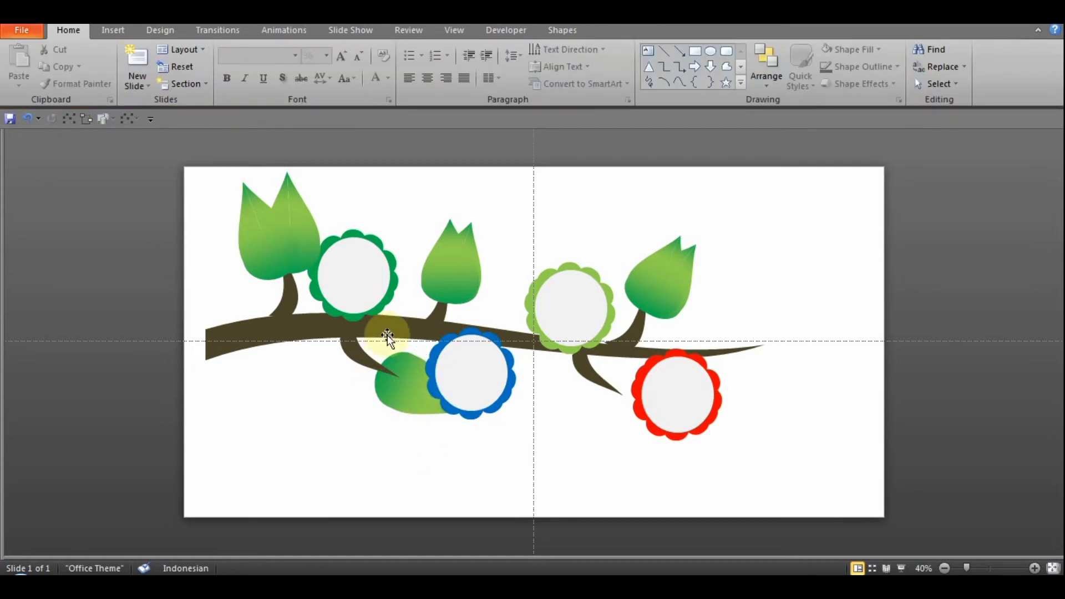
# - Shift the leaf slightly left and rotate it to about 45 degrees
pyautogui.click(394, 377)
pyautogui.click(427, 402)
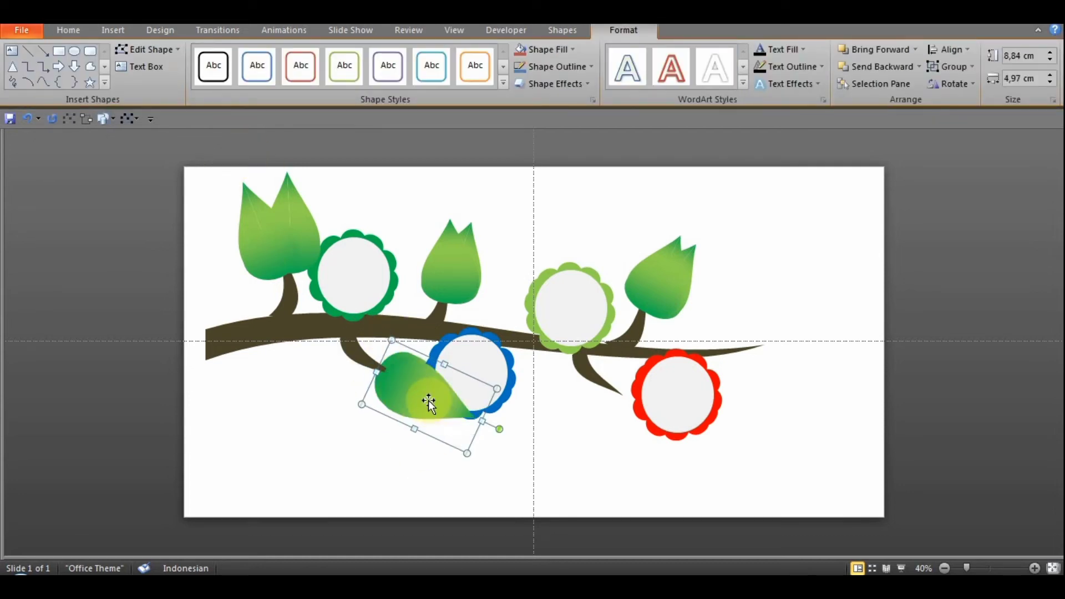
pyautogui.moveTo(429, 401); pyautogui.dragTo(419, 398)
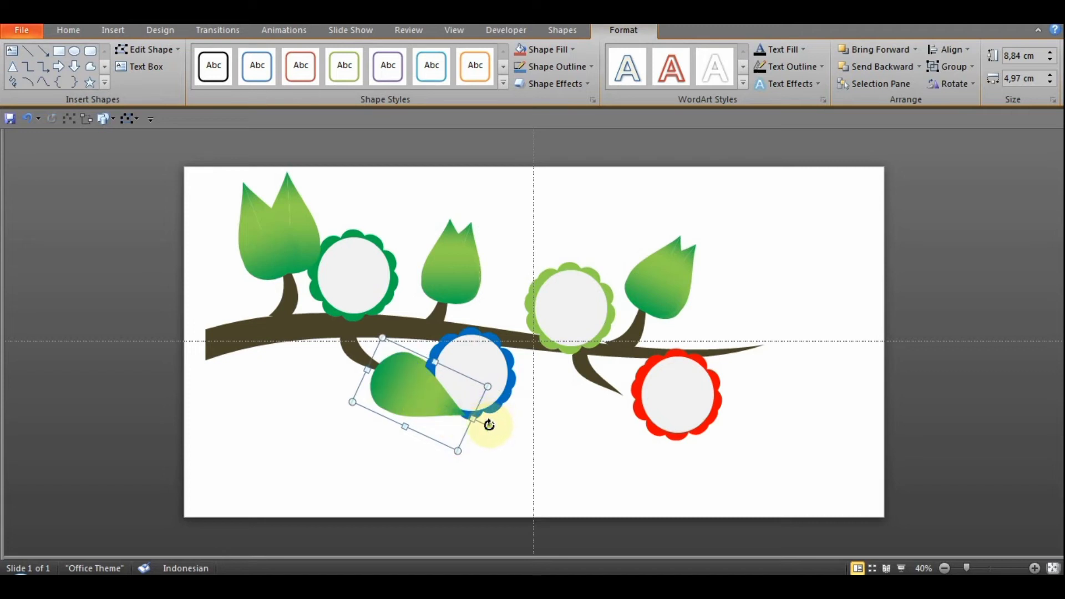
pyautogui.moveTo(489, 425); pyautogui.dragTo(464, 475)
pyautogui.moveTo(414, 399); pyautogui.dragTo(419, 403)
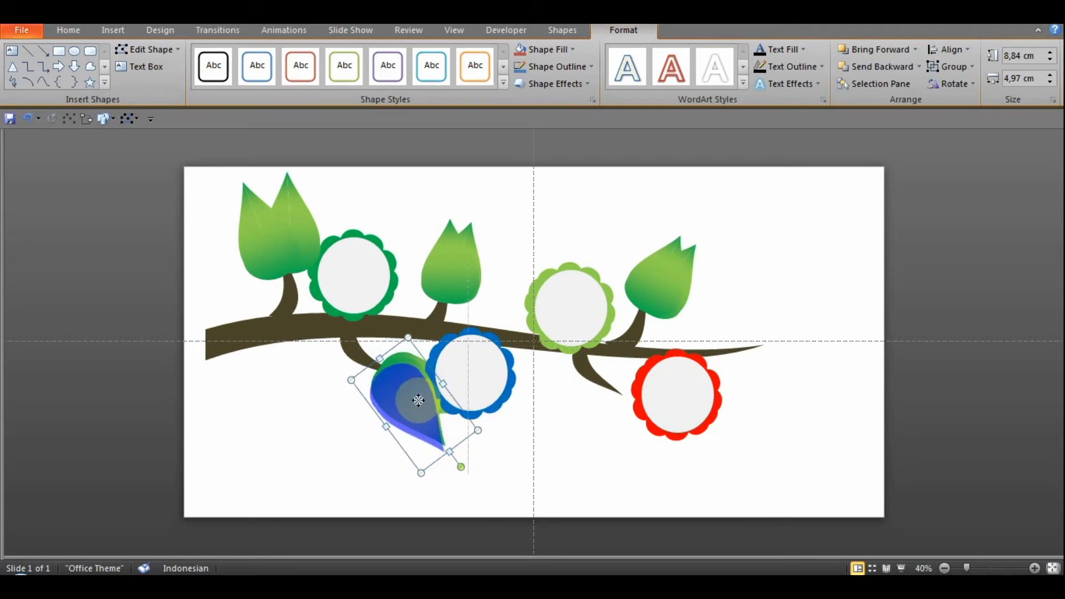
pyautogui.click(620, 466)
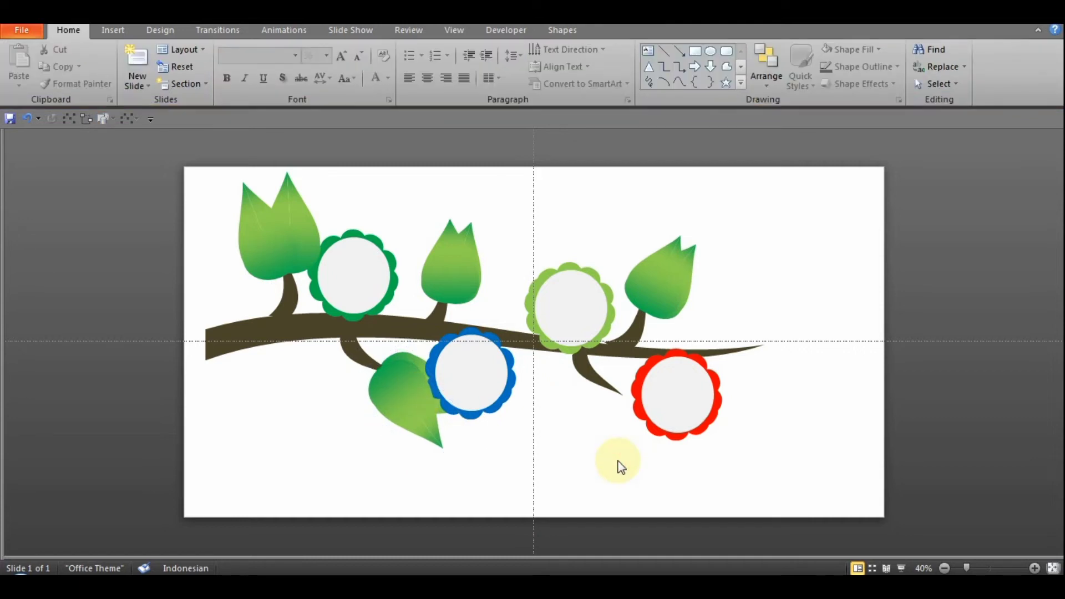
# - Copy the top-right leaf down, rotate it clockwise, and fit it against the red flower's left side
pyautogui.click(659, 275)
pyautogui.keyDown('ctrl'); pyautogui.moveTo(659, 274); pyautogui.dragTo(602, 428); pyautogui.keyUp('ctrl')
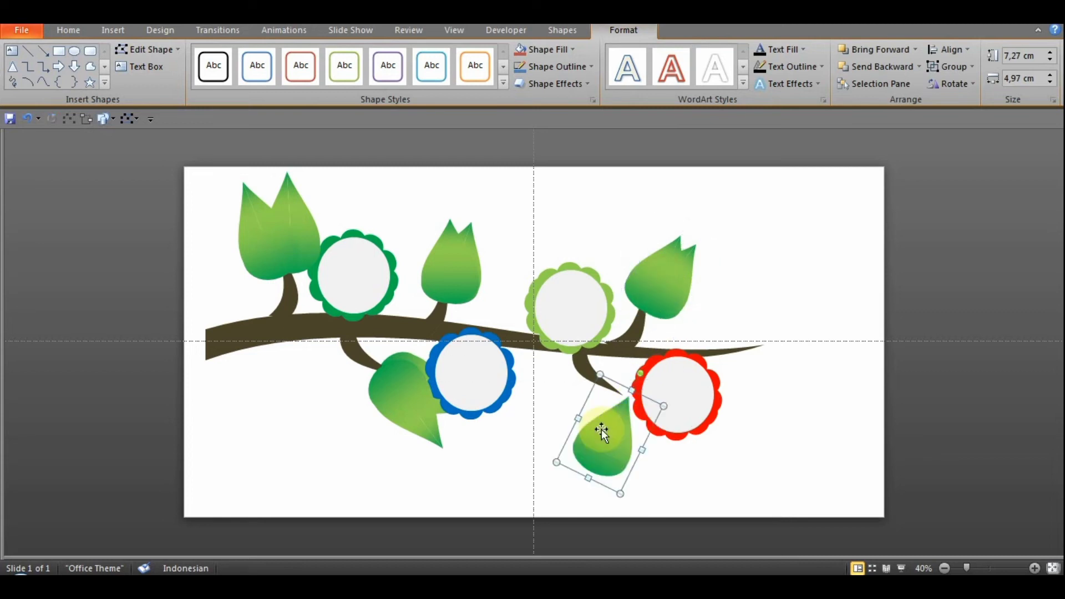
pyautogui.moveTo(638, 375)
pyautogui.mouseDown()
pyautogui.moveTo(698, 387)
pyautogui.moveTo(718, 423)
pyautogui.mouseUp()
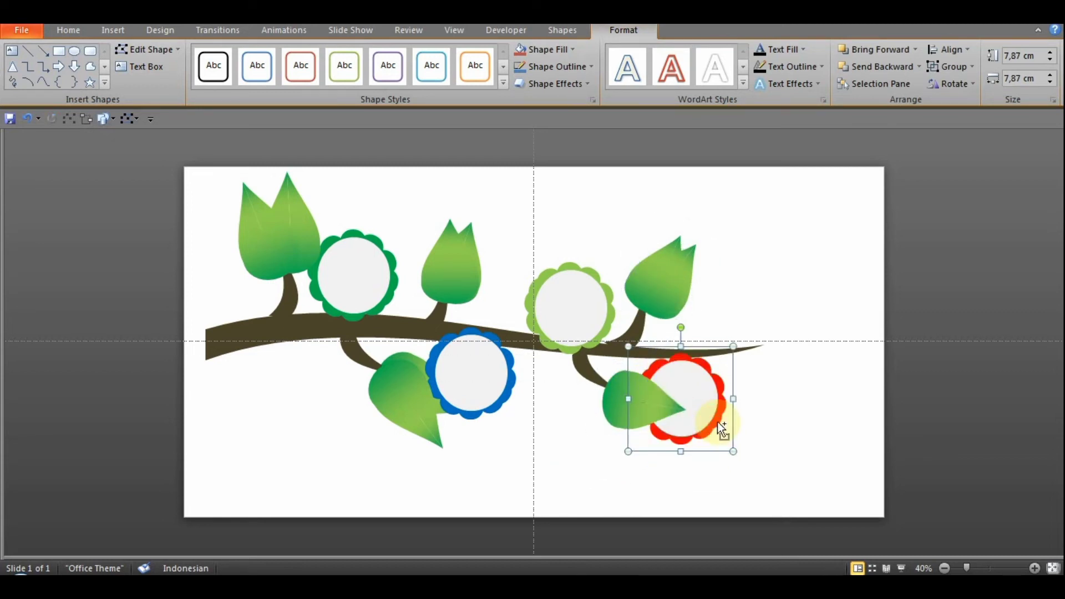
pyautogui.hotkey('ctrl', 'z')
pyautogui.click(622, 405)
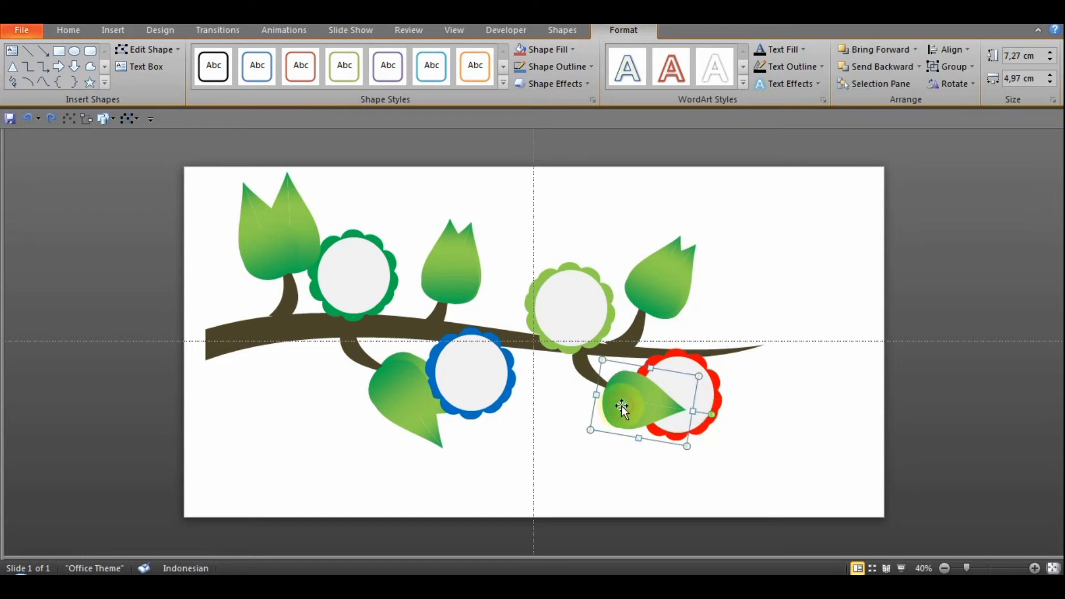
pyautogui.moveTo(713, 414); pyautogui.dragTo(695, 458)
pyautogui.click(735, 471)
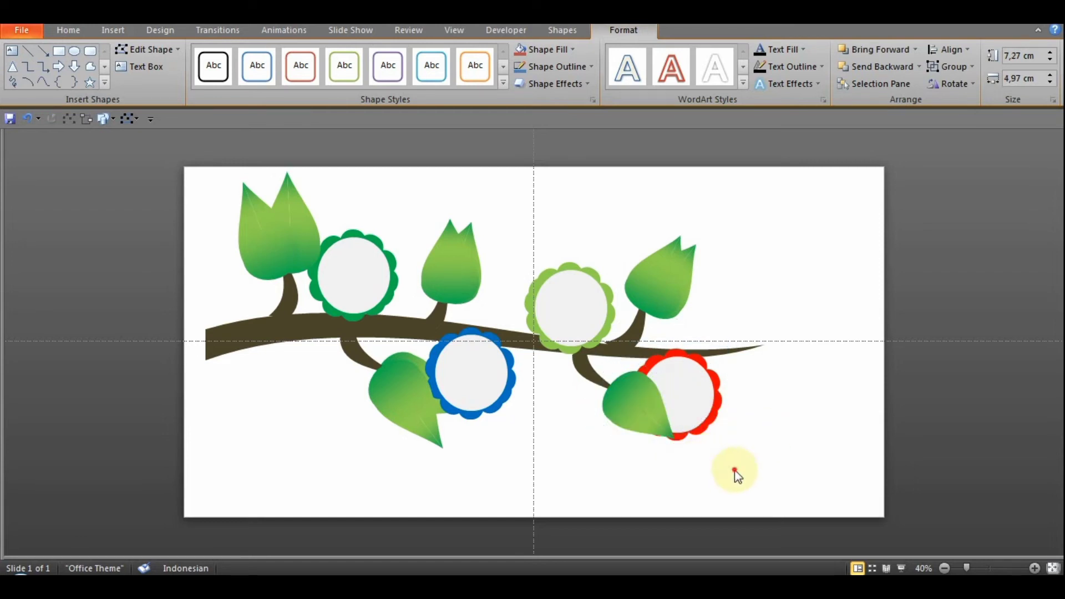
pyautogui.click(645, 426)
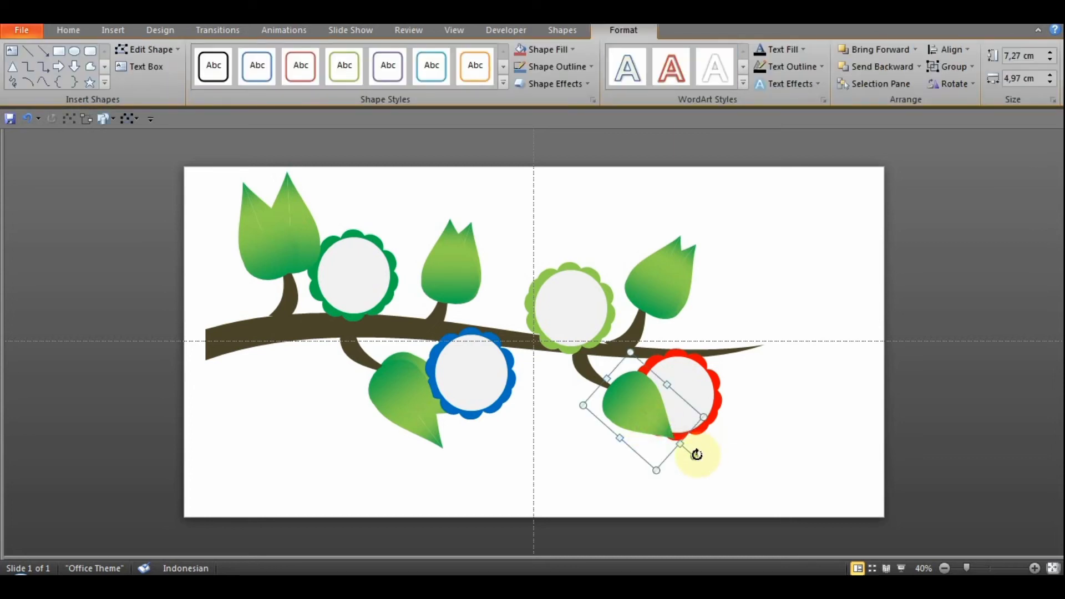
pyautogui.moveTo(684, 466); pyautogui.dragTo(695, 478)
pyautogui.moveTo(642, 421); pyautogui.dragTo(640, 425)
pyautogui.click(762, 439)
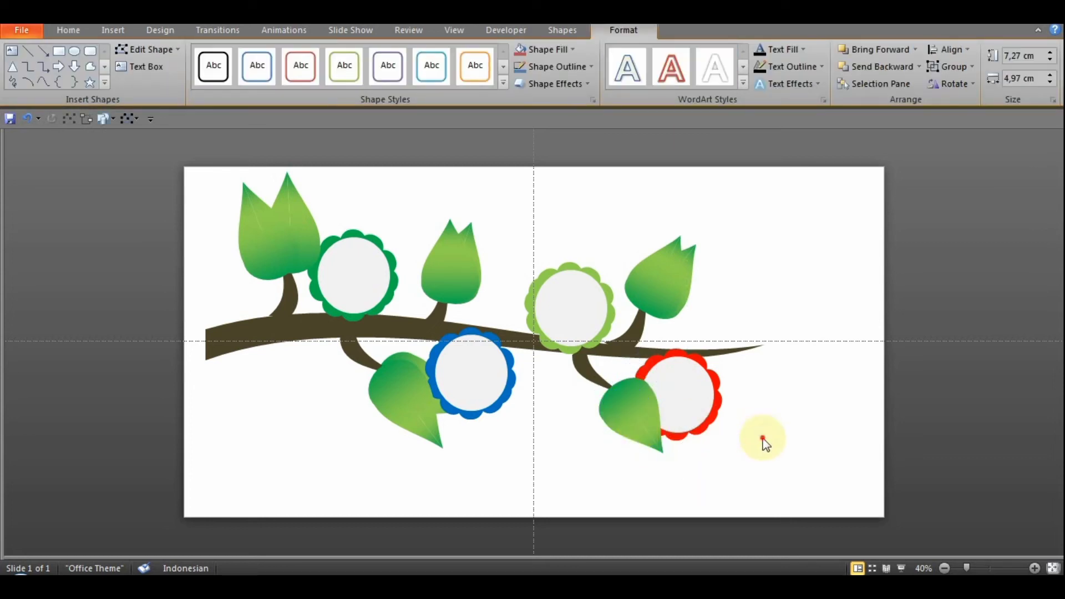
# - Make three copies of the branch leaf toward the upper right of the slide
pyautogui.click(662, 253)
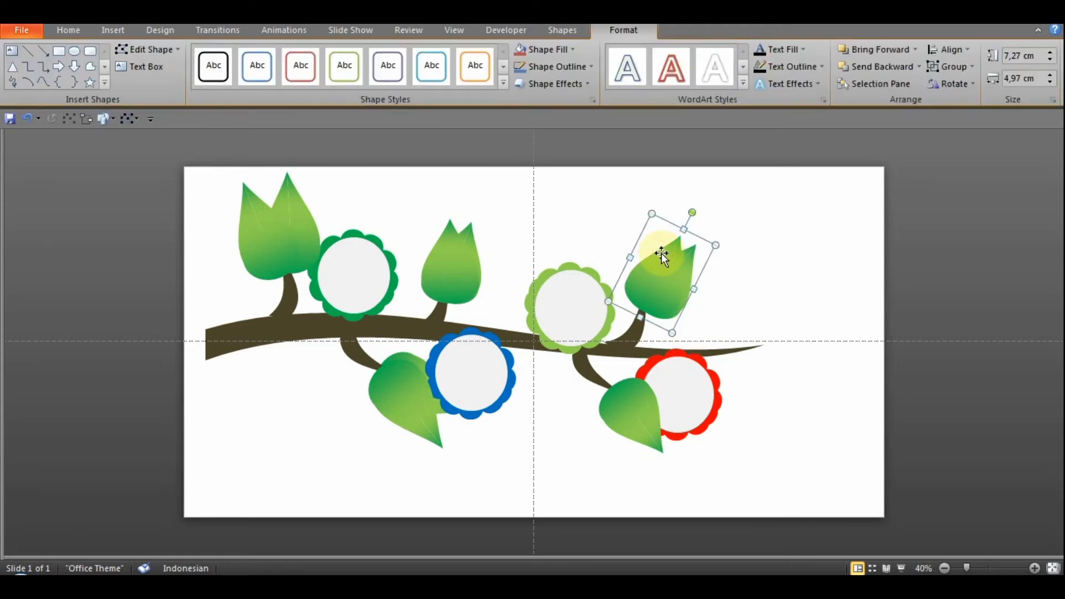
pyautogui.moveTo(662, 253); pyautogui.dragTo(785, 211)
pyautogui.click(679, 284)
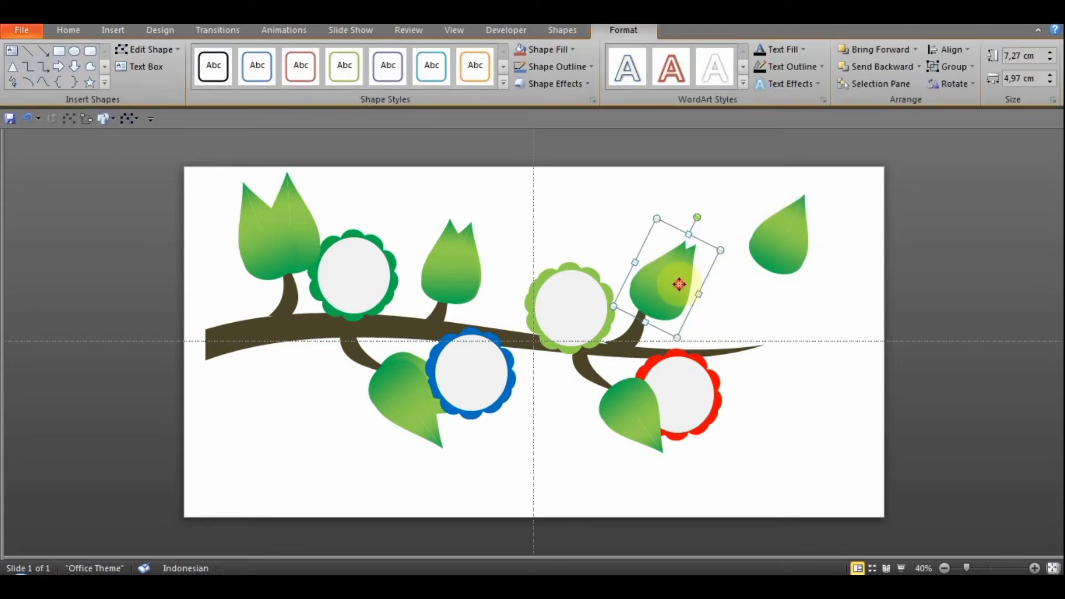
pyautogui.moveTo(680, 284); pyautogui.dragTo(813, 242)
pyautogui.click(825, 323)
pyautogui.click(677, 284)
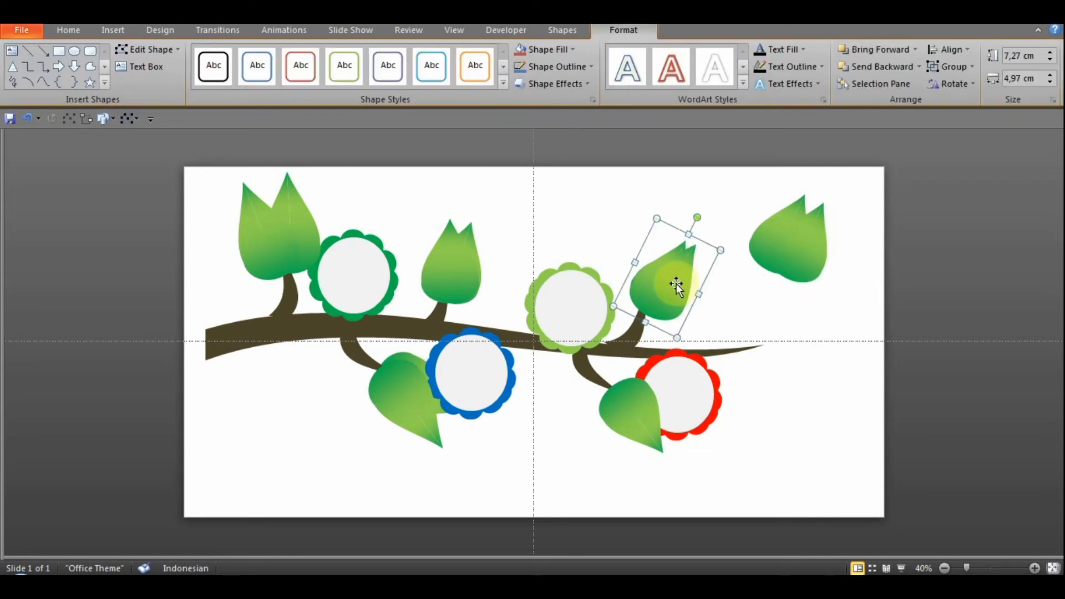
pyautogui.moveTo(677, 284); pyautogui.dragTo(796, 240)
pyautogui.click(814, 369)
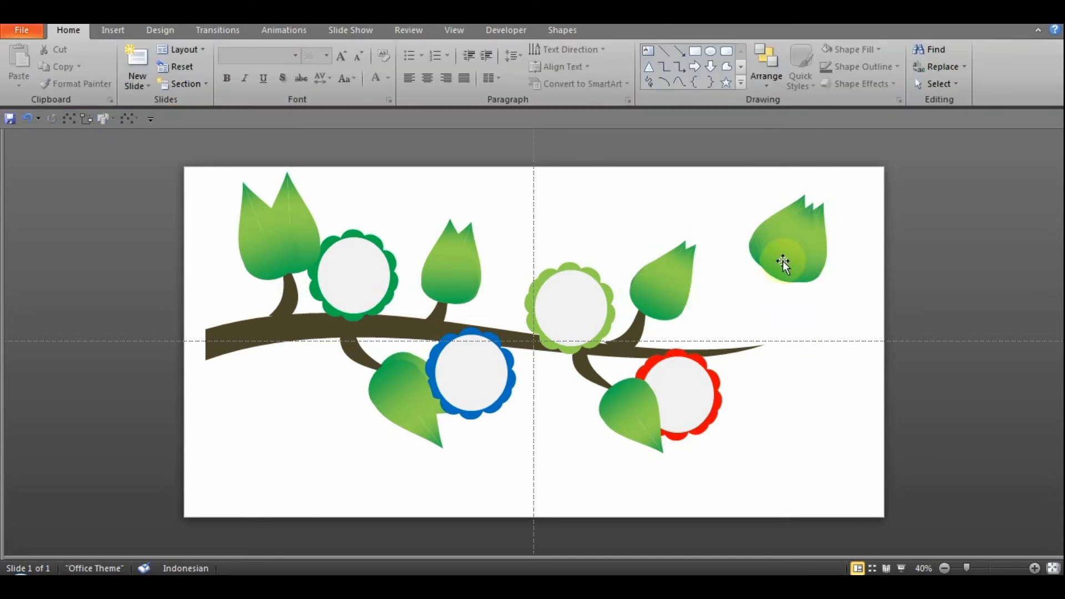
# - Ungroup the overlapping leaves and move them down to the branch tip
pyautogui.click(770, 232)
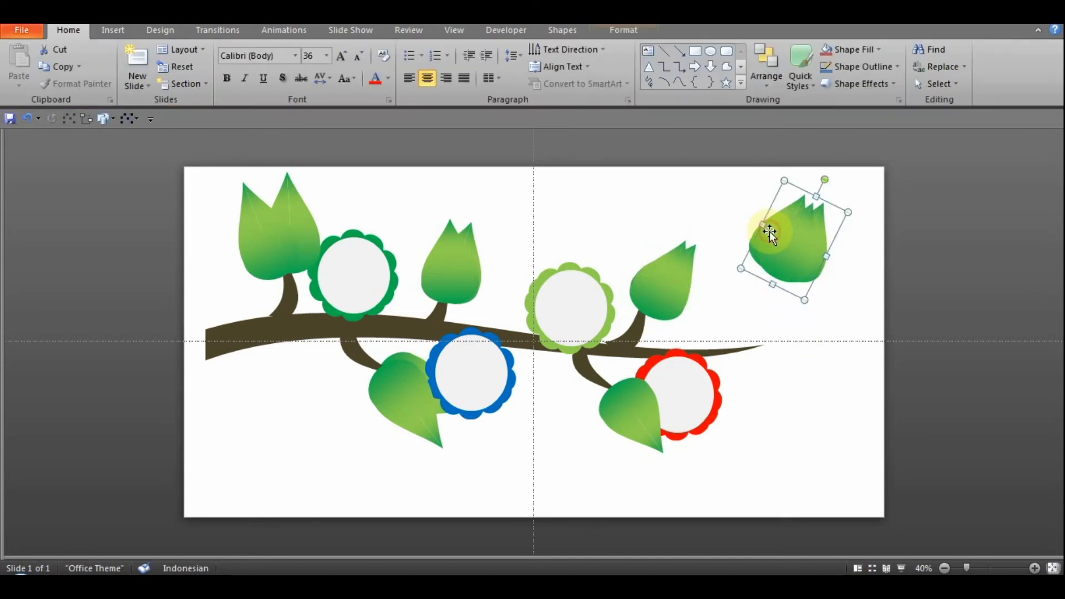
pyautogui.keyDown('shift'); pyautogui.click(781, 251); pyautogui.keyUp('shift')
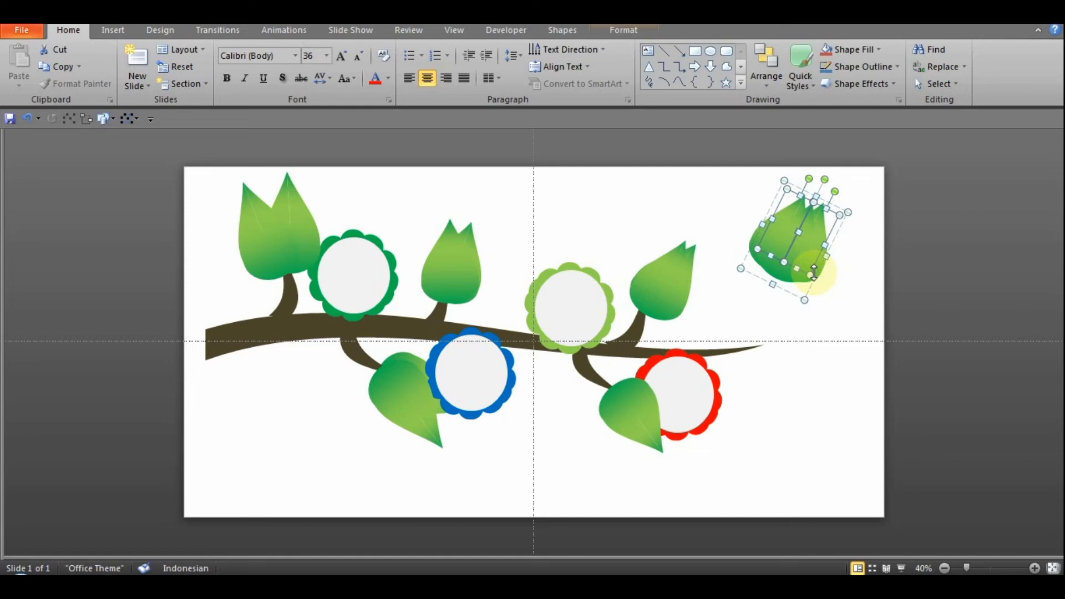
pyautogui.rightClick(814, 272)
pyautogui.moveTo(857, 358)
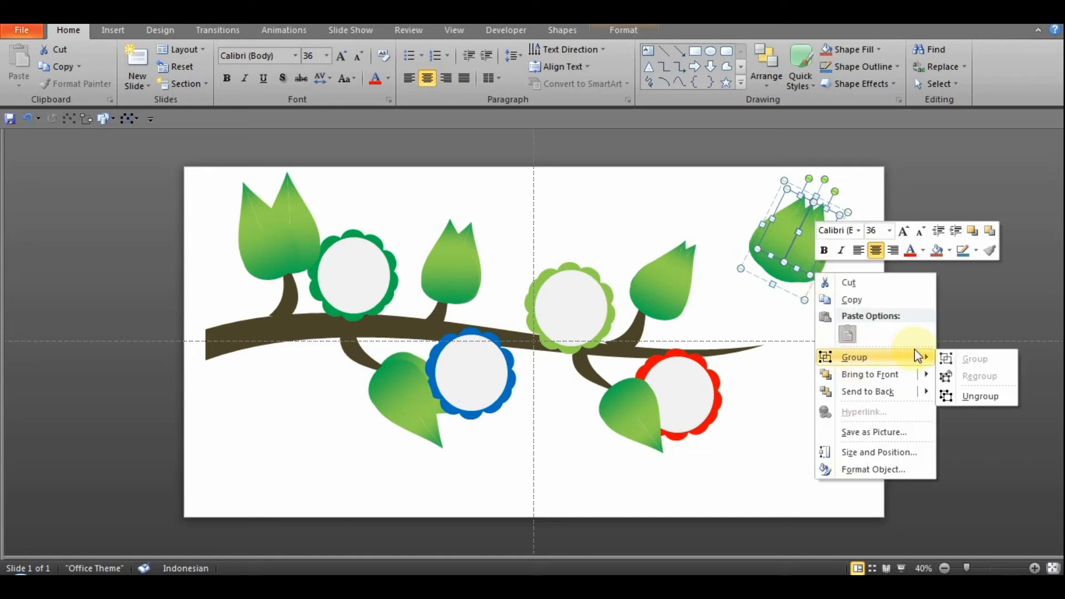
pyautogui.click(971, 362)
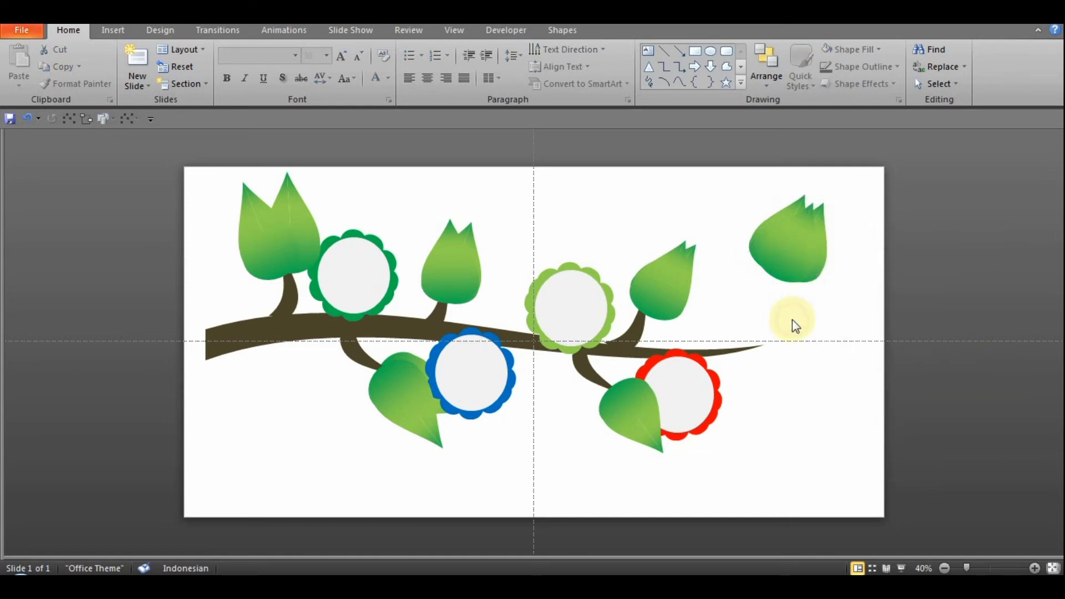
pyautogui.moveTo(792, 320)
pyautogui.mouseDown()
pyautogui.moveTo(796, 296)
pyautogui.moveTo(768, 318)
pyautogui.mouseUp()
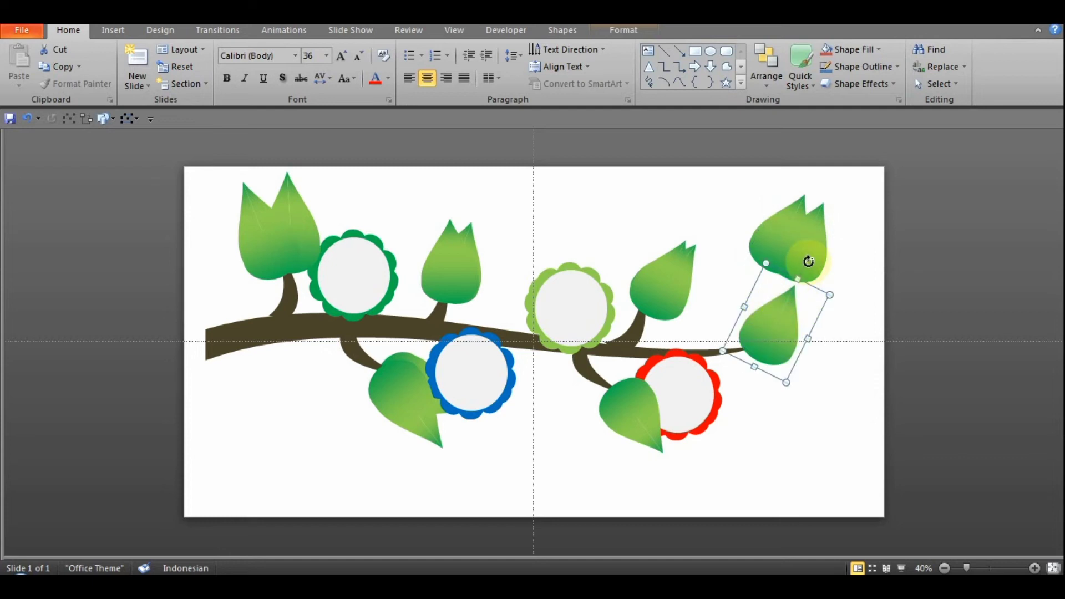
pyautogui.click(788, 233)
pyautogui.moveTo(788, 233); pyautogui.dragTo(797, 333)
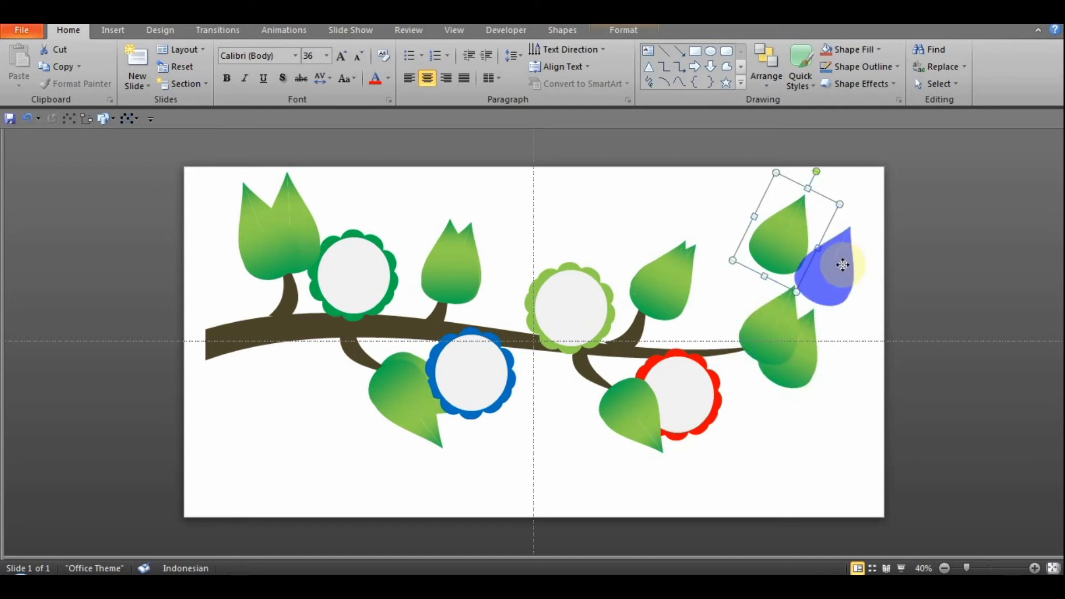
pyautogui.moveTo(793, 259)
pyautogui.mouseDown()
pyautogui.moveTo(822, 364)
pyautogui.moveTo(800, 431)
pyautogui.mouseUp()
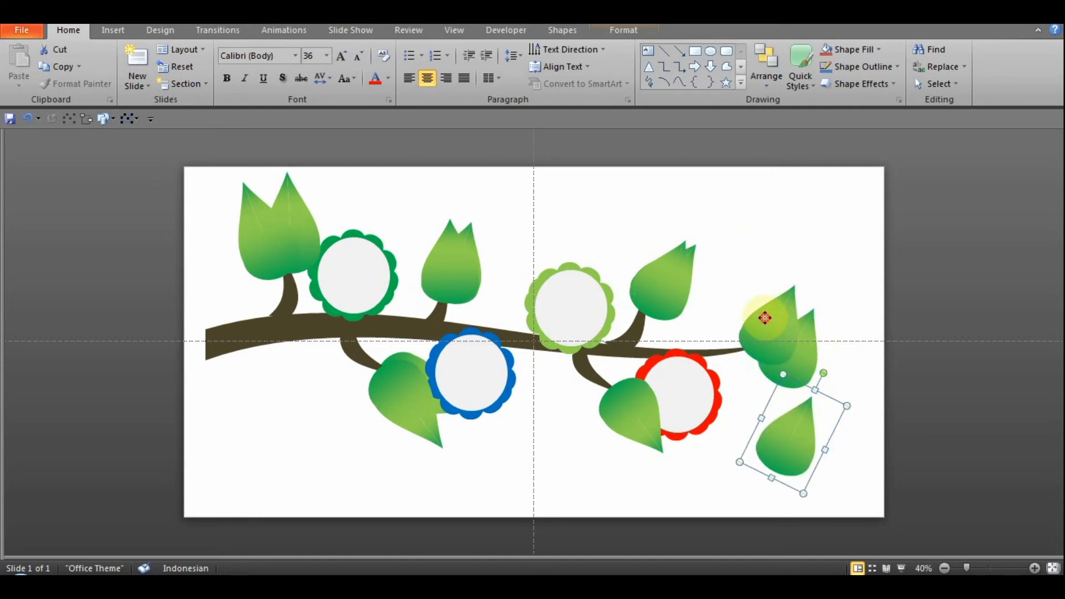
pyautogui.moveTo(766, 315); pyautogui.dragTo(754, 286)
# - Rotate the remaining leaves to point right and settle them onto the branch tip
pyautogui.click(808, 327)
pyautogui.moveTo(822, 283)
pyautogui.mouseDown()
pyautogui.moveTo(841, 333)
pyautogui.moveTo(784, 345)
pyautogui.mouseUp()
pyautogui.moveTo(757, 280); pyautogui.dragTo(761, 293)
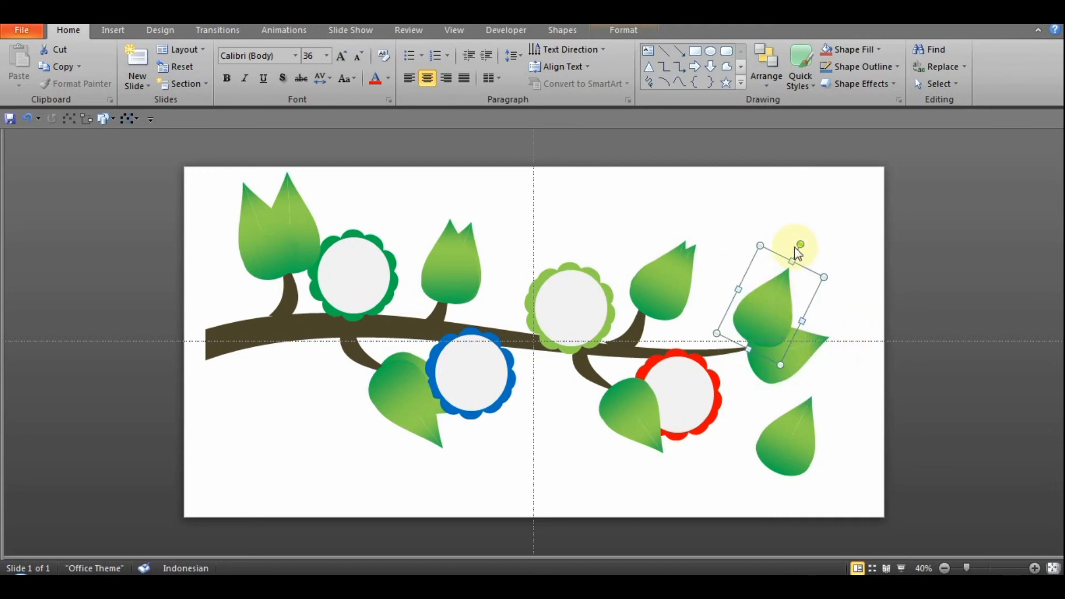
pyautogui.moveTo(800, 246); pyautogui.dragTo(824, 264)
pyautogui.moveTo(785, 311); pyautogui.dragTo(775, 338)
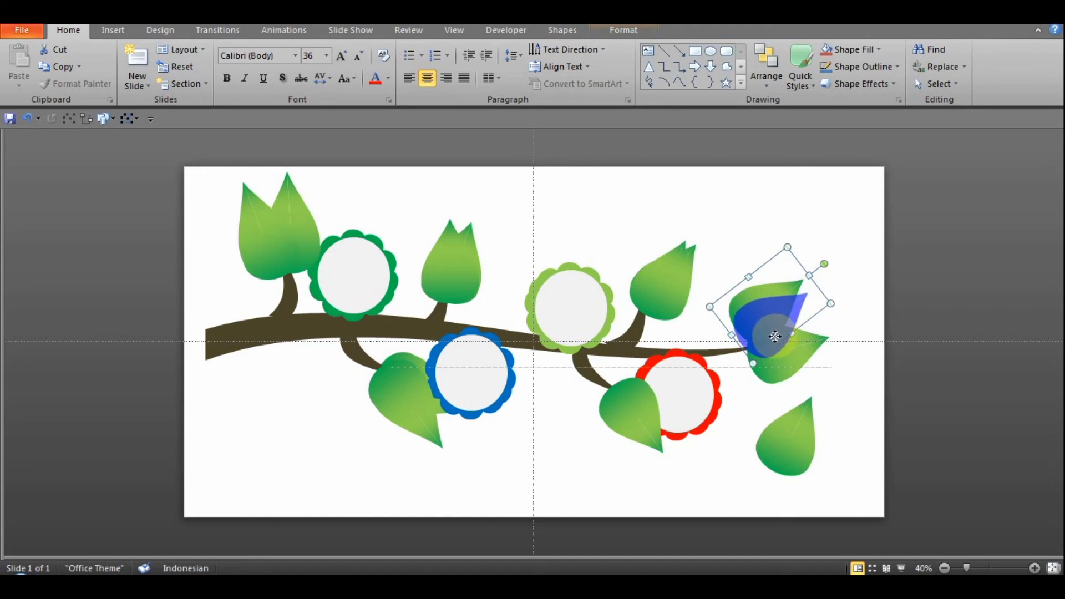
pyautogui.click(803, 418)
pyautogui.moveTo(787, 383); pyautogui.dragTo(861, 424)
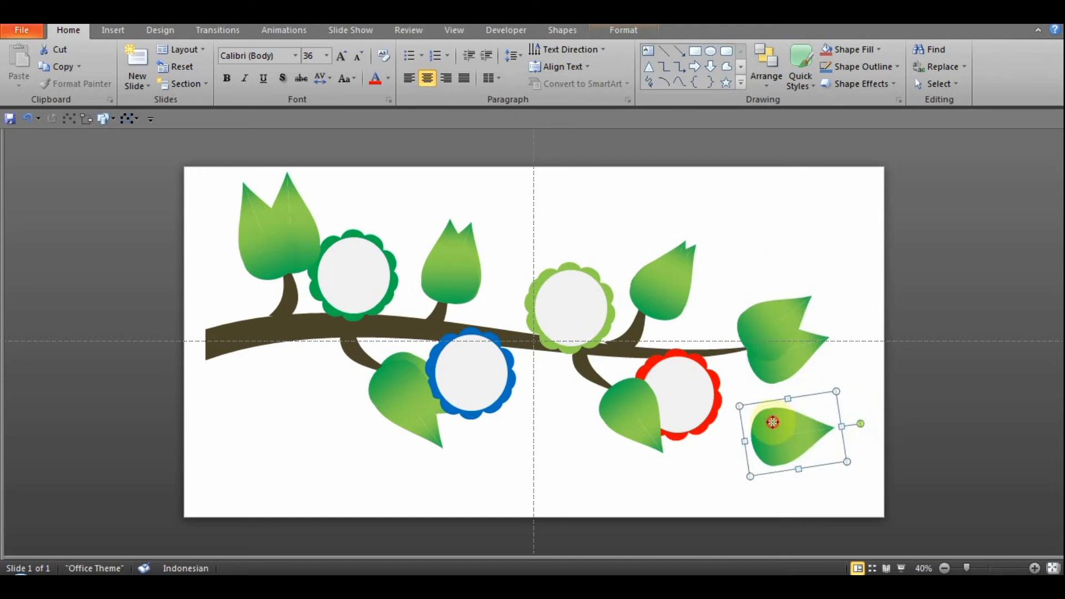
pyautogui.moveTo(768, 423); pyautogui.dragTo(766, 356)
pyautogui.click(854, 247)
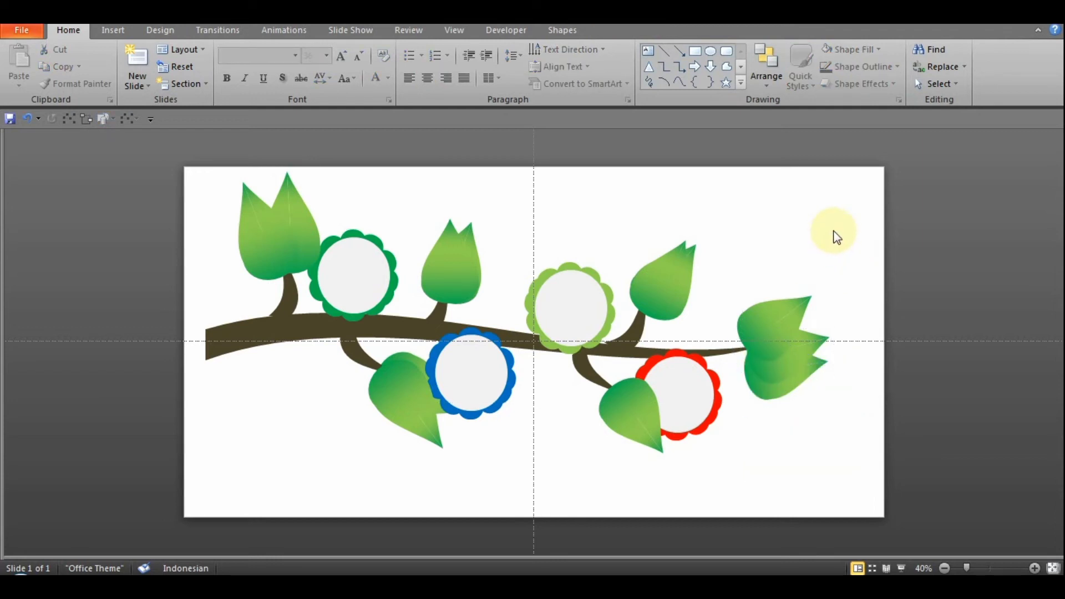
# - Paste the character pictures and move the stack over the light-green circle
pyautogui.hotkey('ctrl', 'z')
pyautogui.hotkey('ctrl', 'v')
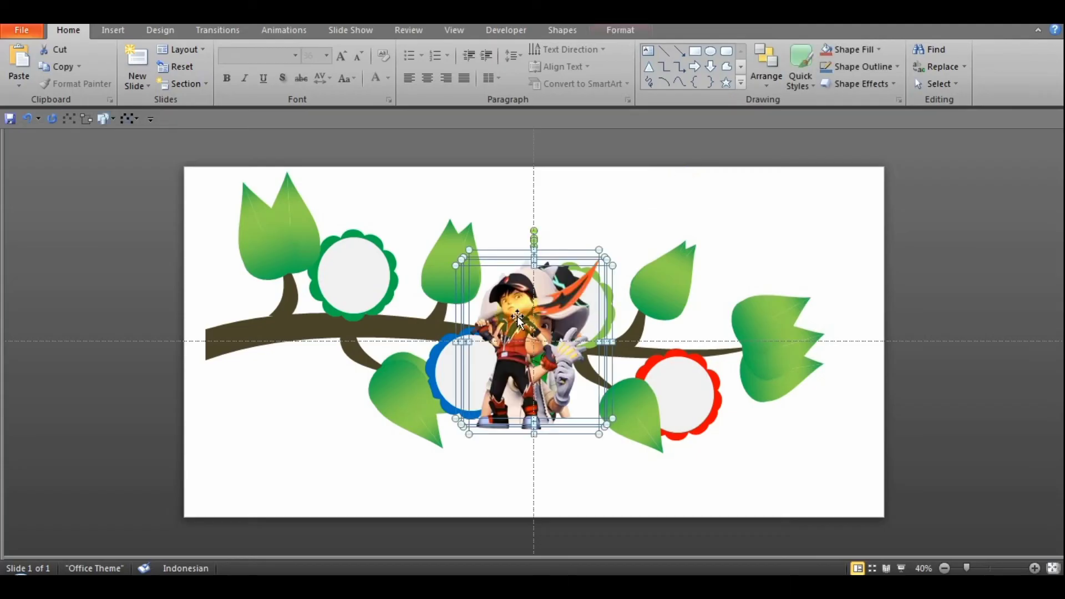
pyautogui.moveTo(518, 319); pyautogui.dragTo(739, 218)
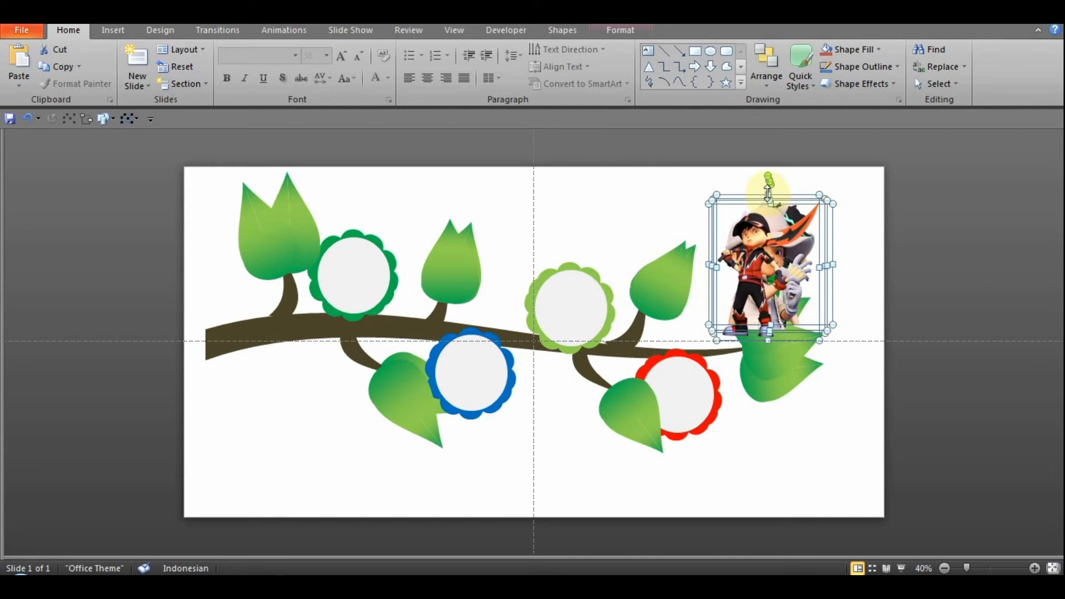
pyautogui.moveTo(724, 197); pyautogui.dragTo(596, 191)
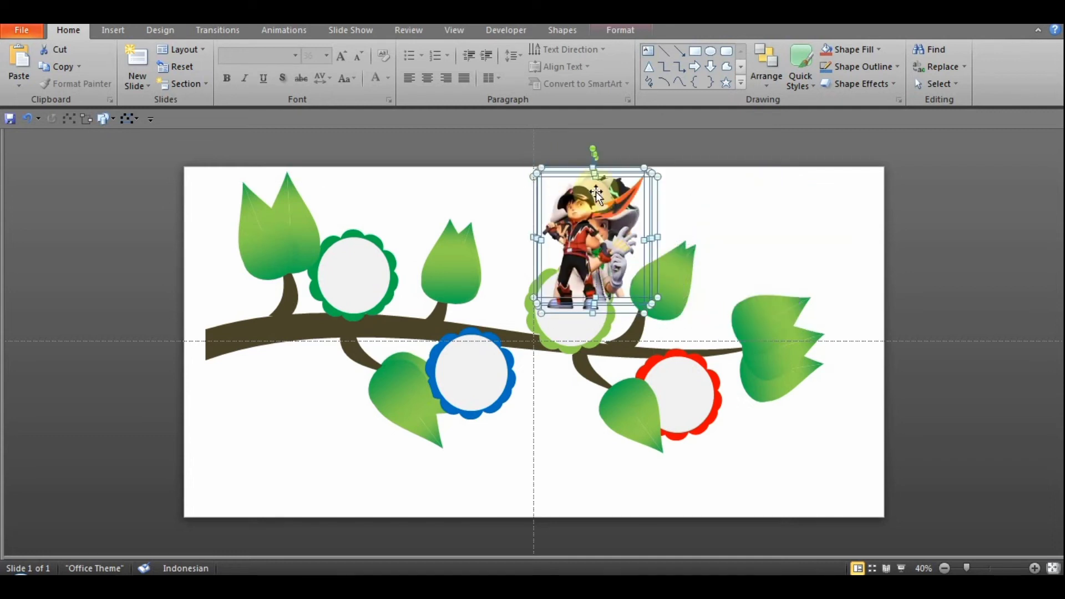
pyautogui.moveTo(624, 242); pyautogui.dragTo(618, 239)
pyautogui.click(655, 233)
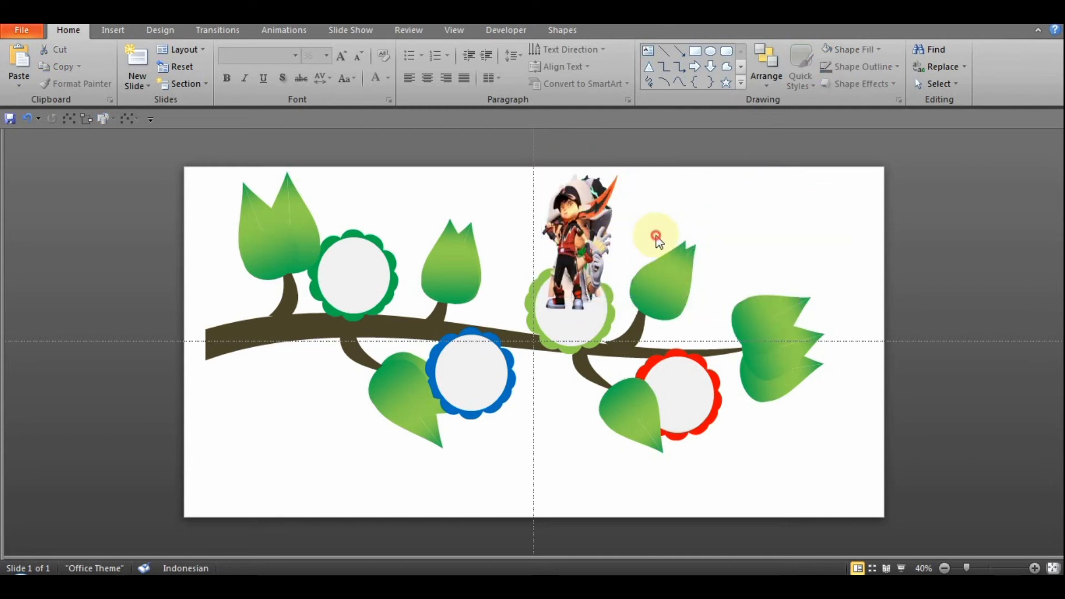
# - Fit the red-clad character inside the dark-green flower, trimmed top and bottom and shrunk
pyautogui.click(579, 222)
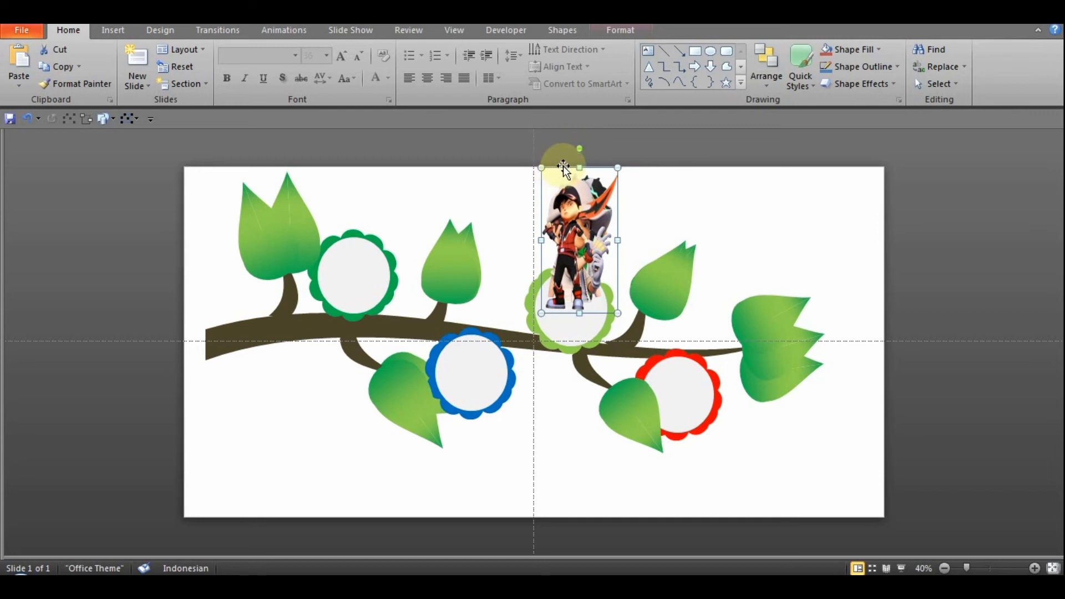
pyautogui.moveTo(564, 166); pyautogui.dragTo(368, 232)
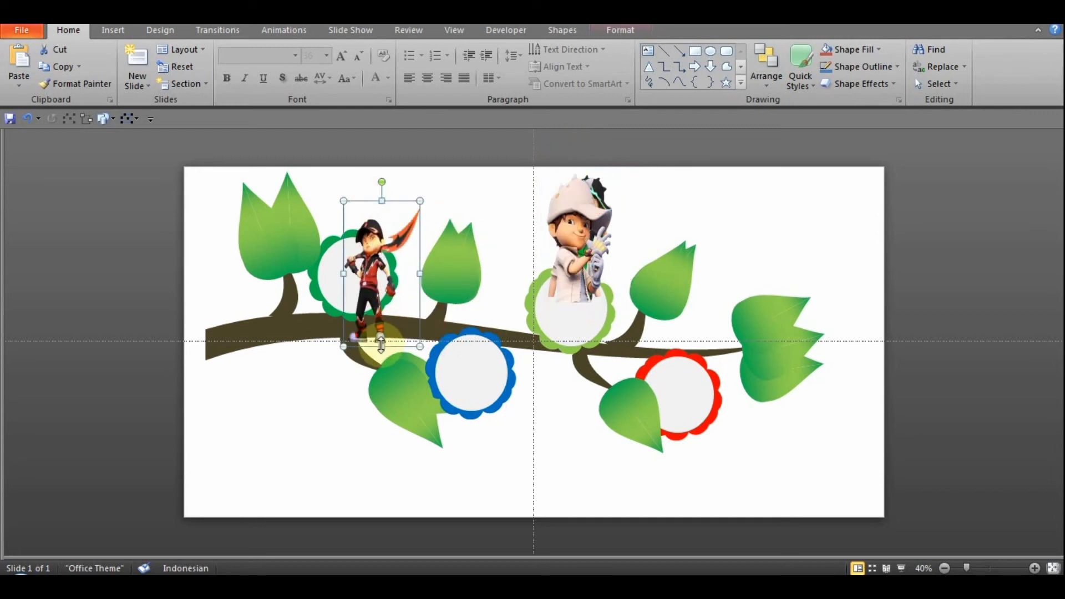
pyautogui.moveTo(382, 344); pyautogui.dragTo(381, 311)
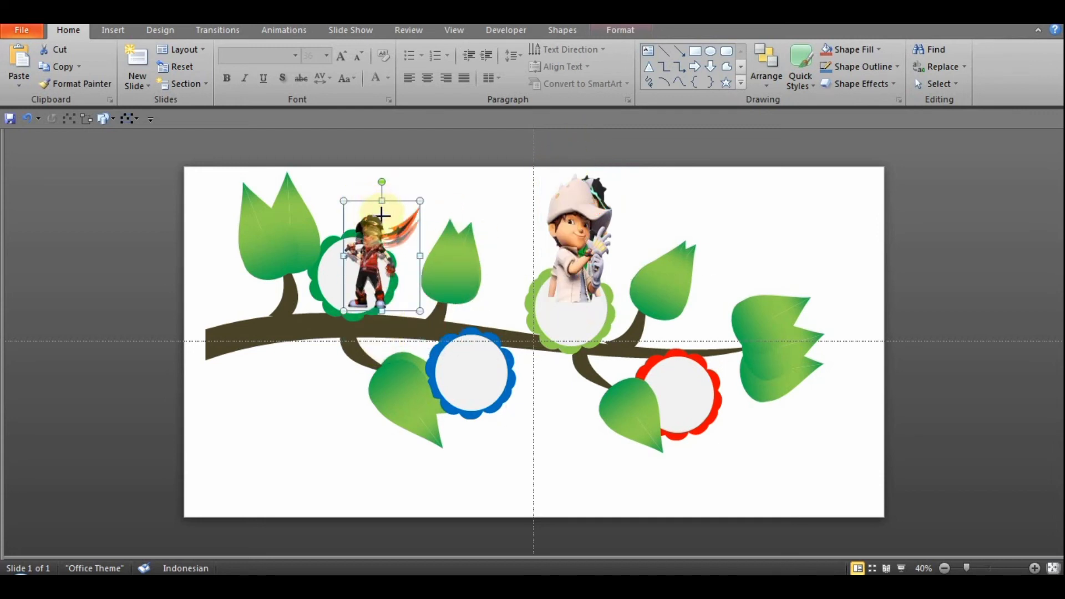
pyautogui.moveTo(381, 235); pyautogui.dragTo(381, 236)
pyautogui.moveTo(354, 273)
pyautogui.mouseDown()
pyautogui.moveTo(360, 255)
pyautogui.moveTo(355, 266)
pyautogui.mouseUp()
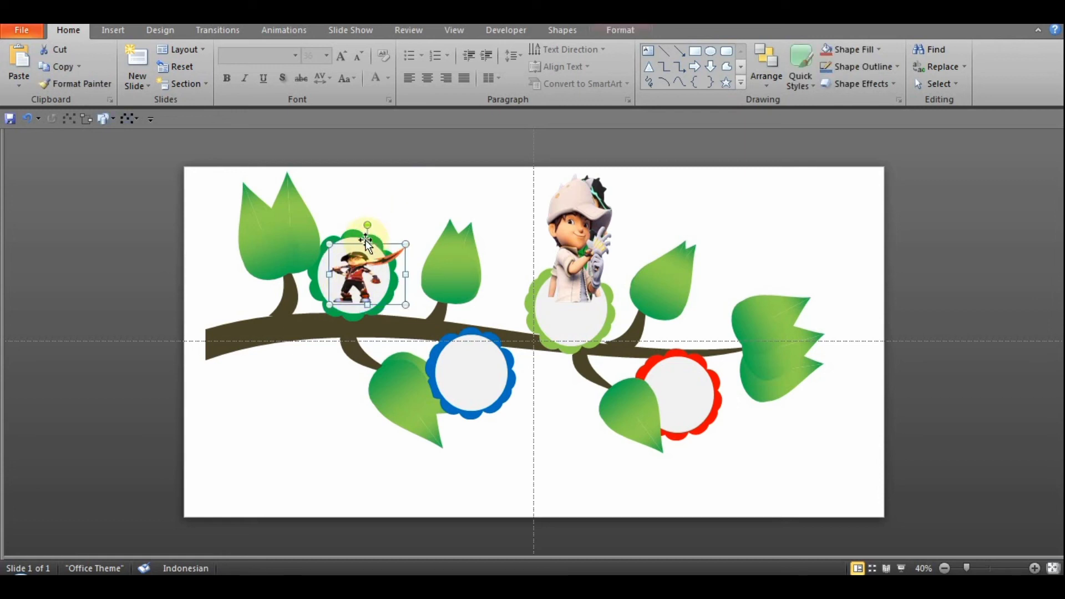
pyautogui.click(366, 242)
pyautogui.click(366, 244)
pyautogui.moveTo(367, 245); pyautogui.dragTo(349, 276)
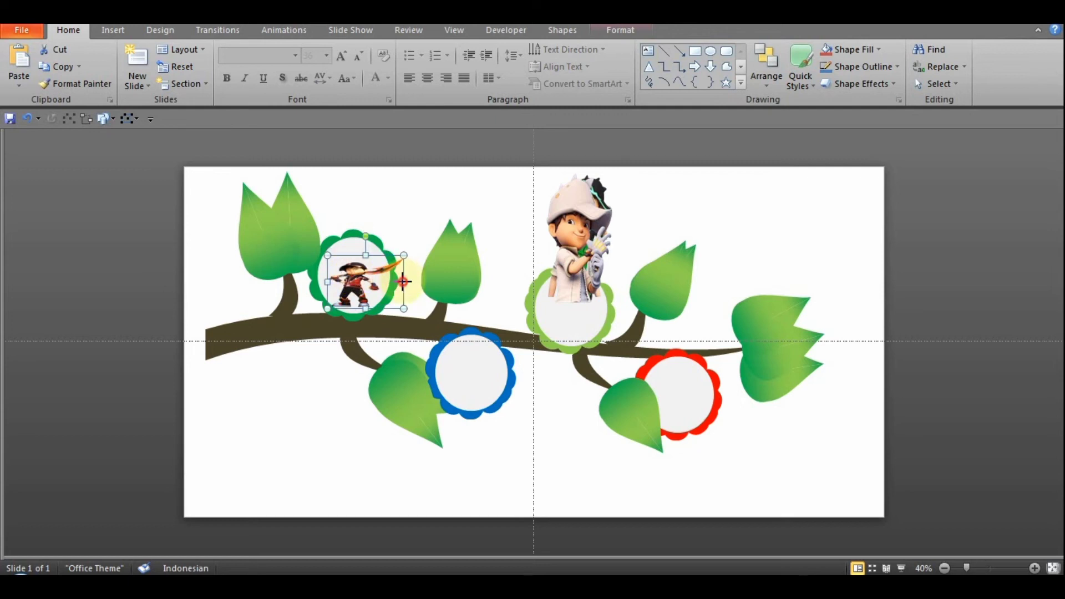
pyautogui.click(434, 193)
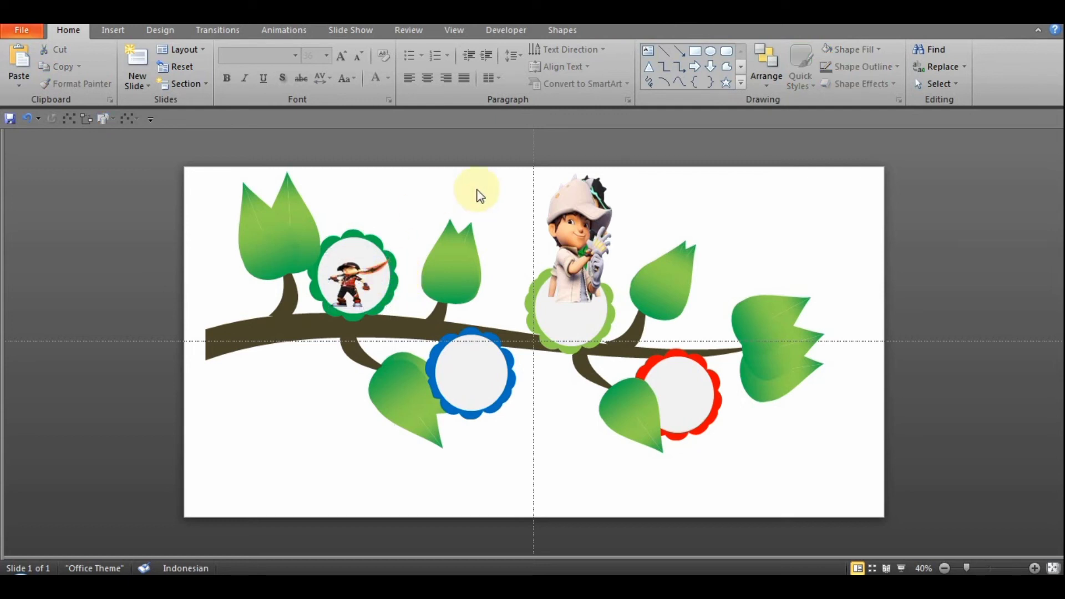
# - Move the white-clad character into the blue circle and narrow it to fit
pyautogui.click(570, 261)
pyautogui.moveTo(560, 177)
pyautogui.mouseDown()
pyautogui.moveTo(476, 168)
pyautogui.moveTo(500, 222)
pyautogui.moveTo(476, 357)
pyautogui.mouseUp()
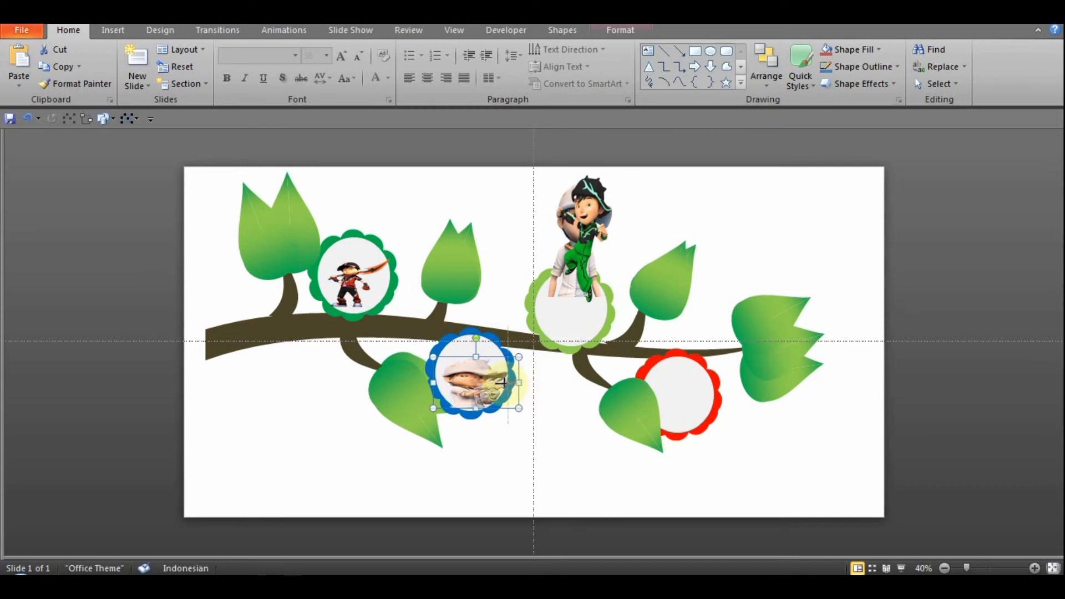
pyautogui.moveTo(519, 383); pyautogui.dragTo(471, 396)
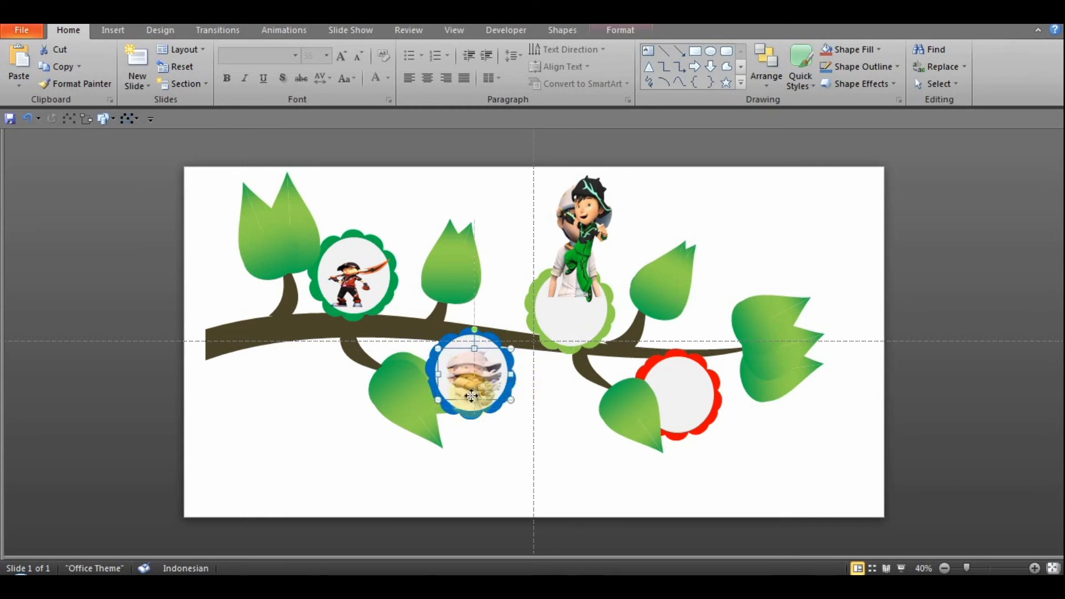
pyautogui.click(527, 402)
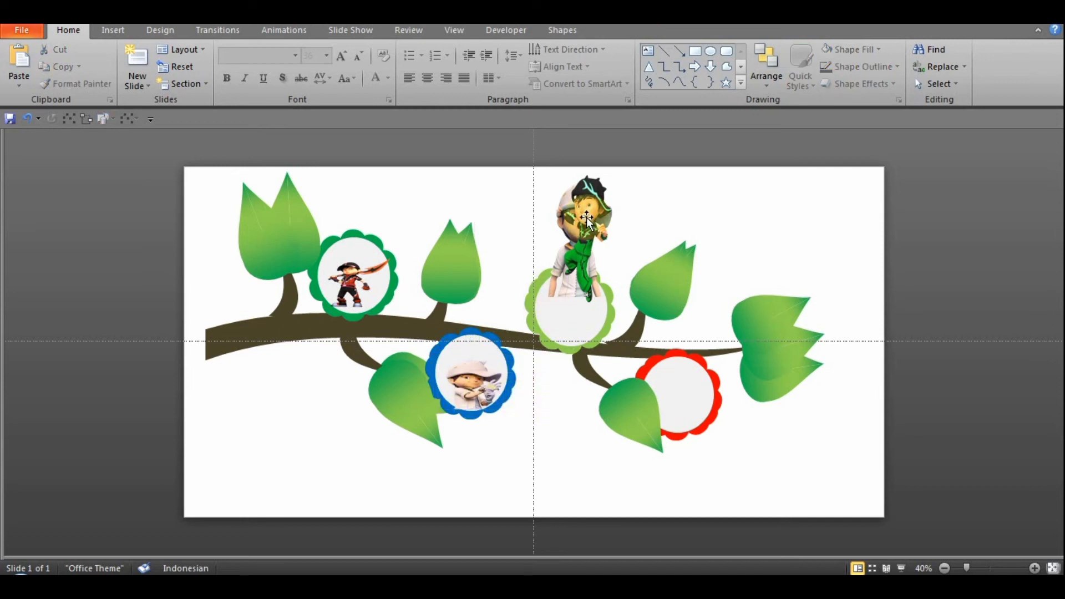
# - Place the white-capped character in the light-green circle, shortened to fit
pyautogui.moveTo(587, 219); pyautogui.dragTo(721, 225)
pyautogui.click(588, 256)
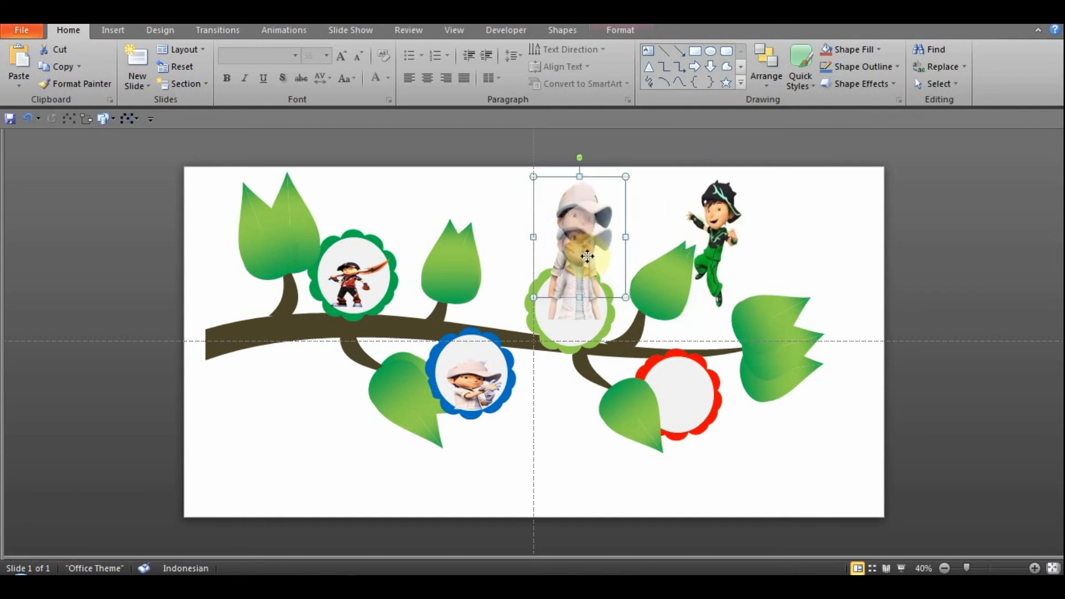
pyautogui.moveTo(587, 257); pyautogui.dragTo(584, 295)
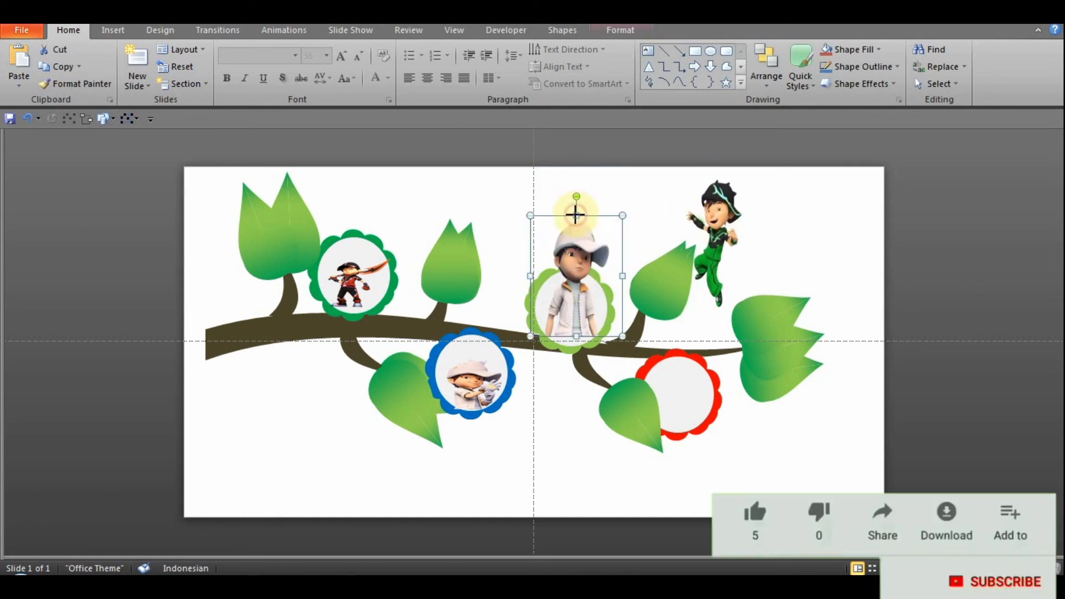
pyautogui.moveTo(576, 215); pyautogui.dragTo(576, 288)
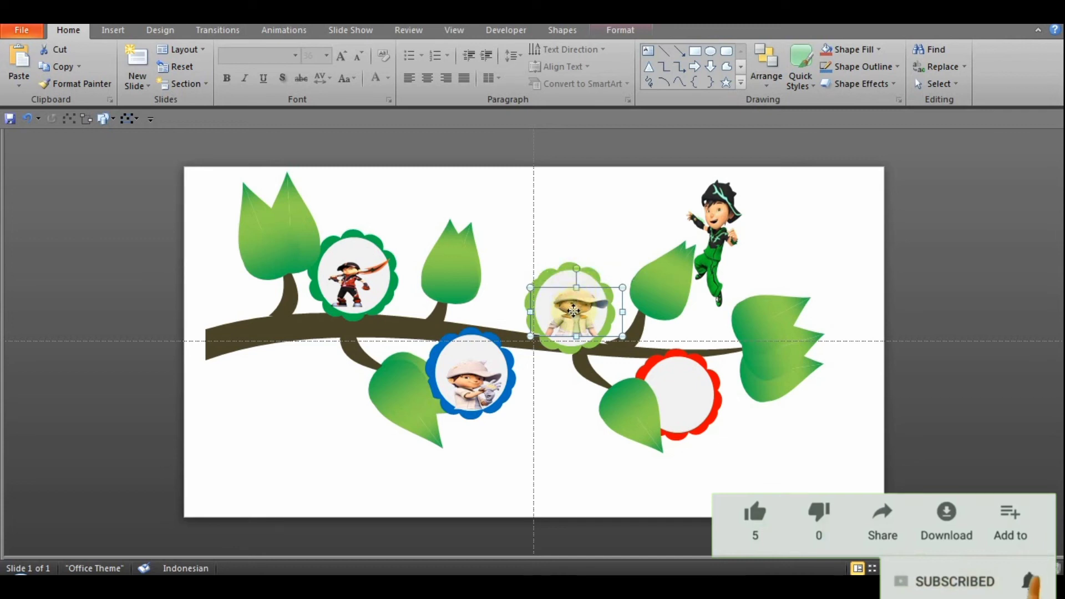
pyautogui.click(676, 216)
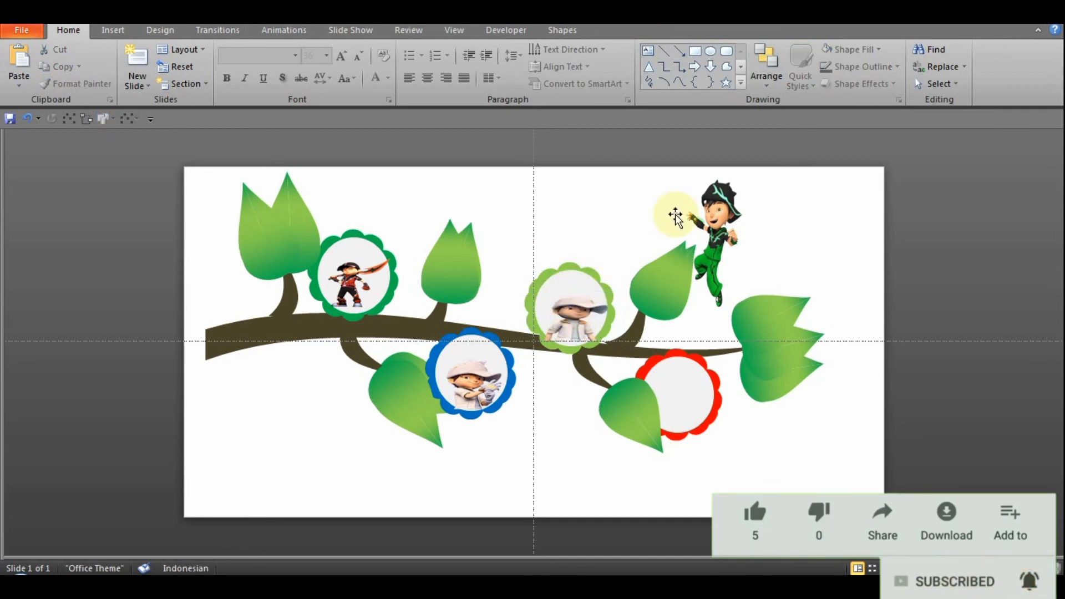
# - Move the jumping green character onto the red flower and shrink it to fit
pyautogui.moveTo(710, 172)
pyautogui.mouseDown()
pyautogui.moveTo(718, 244)
pyautogui.moveTo(684, 391)
pyautogui.mouseUp()
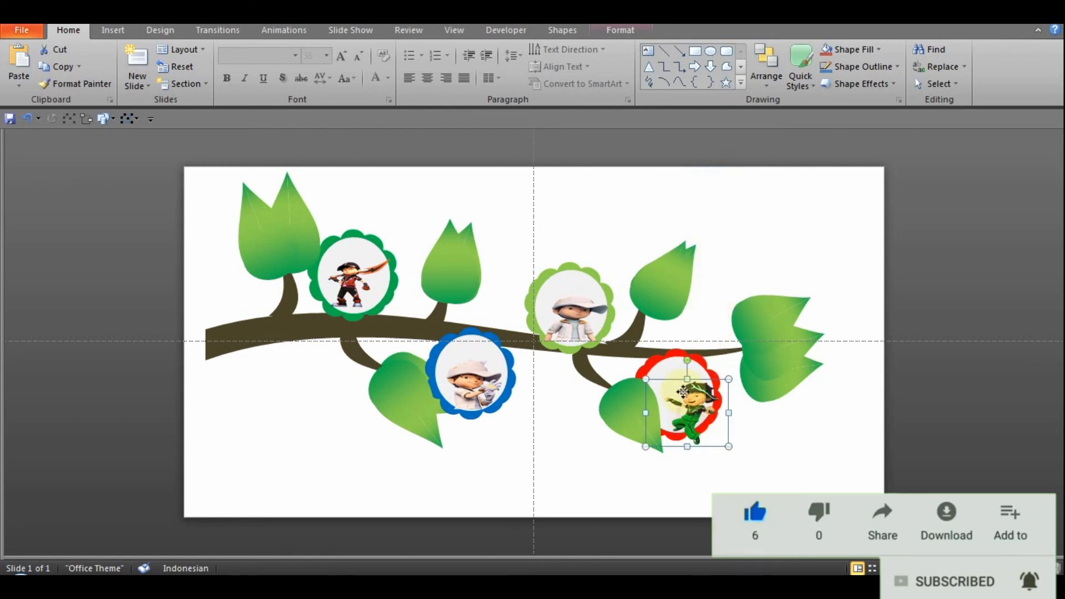
pyautogui.moveTo(686, 440); pyautogui.dragTo(678, 420)
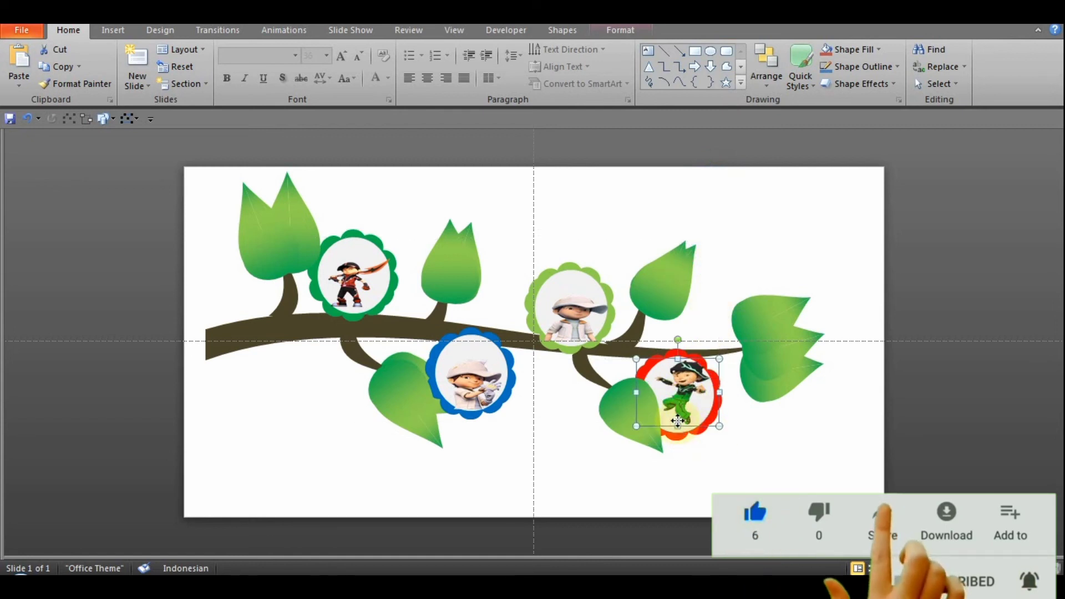
pyautogui.moveTo(678, 359); pyautogui.dragTo(678, 358)
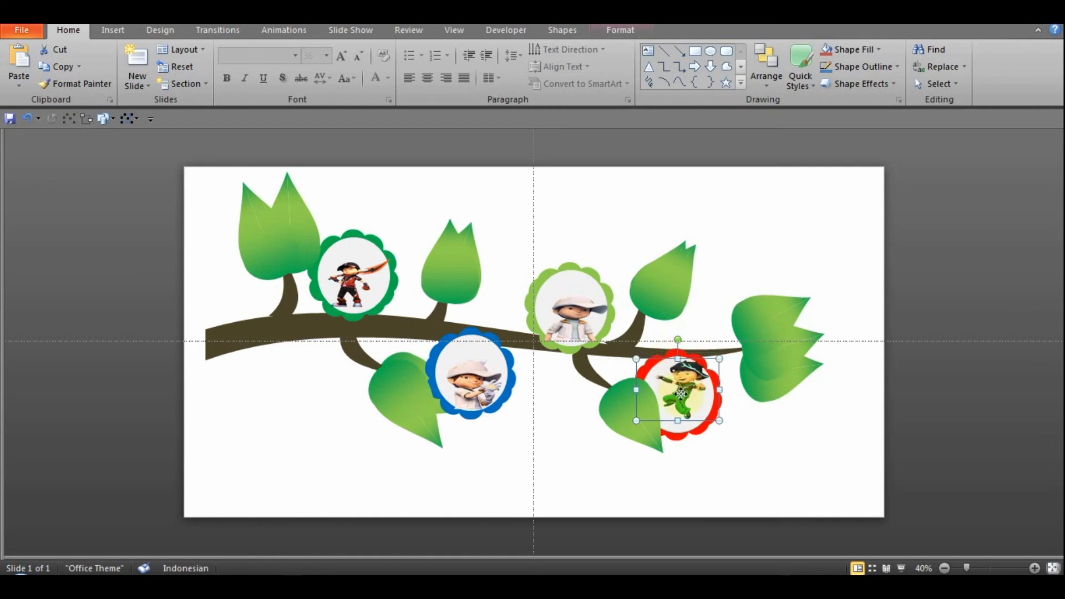
pyautogui.click(752, 244)
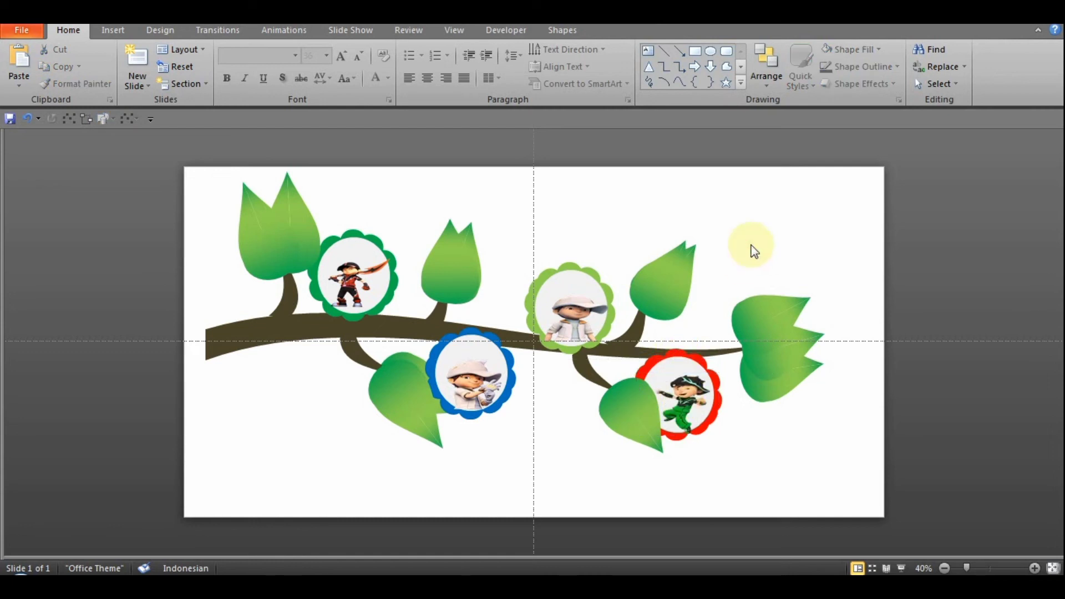
# - Add a bold 'OPTION 1' text box at font size 24 near the flowers
pyautogui.click(113, 30)
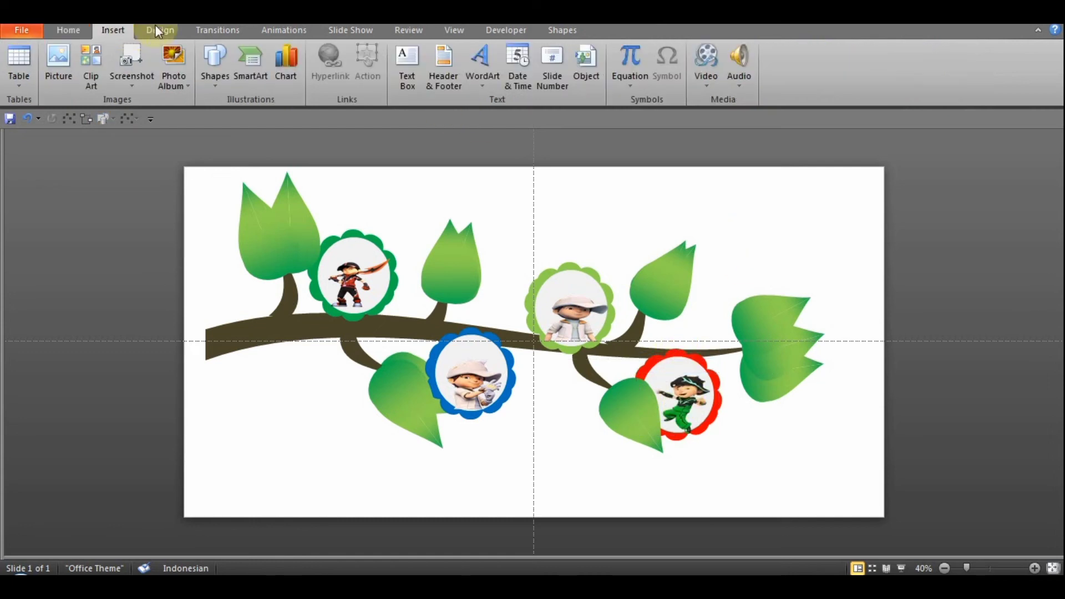
pyautogui.click(407, 67)
pyautogui.click(696, 196)
pyautogui.write('OPTION 1')
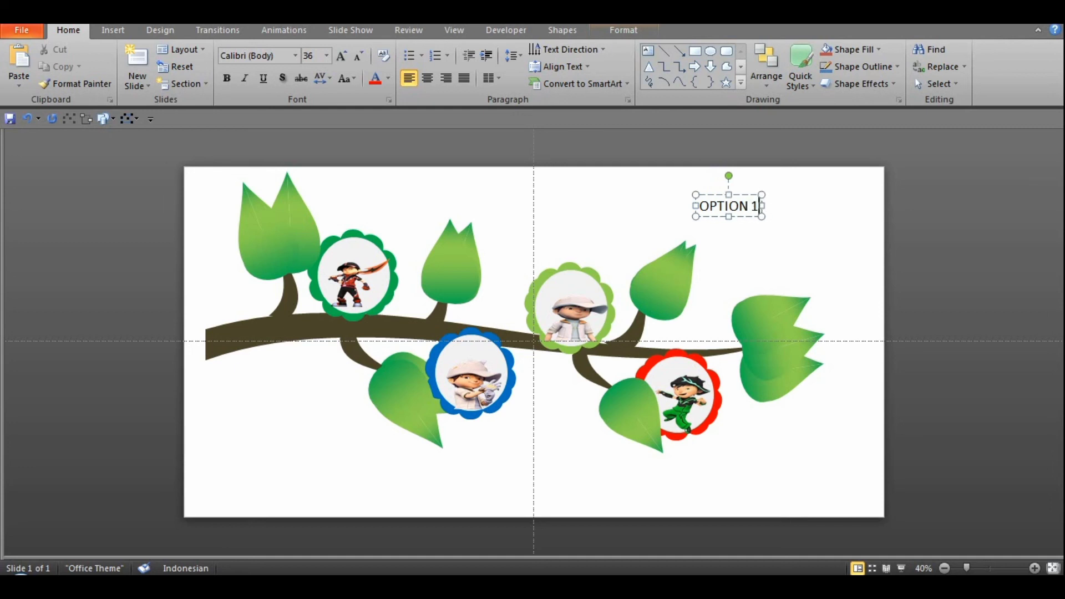
pyautogui.click(1036, 152)
pyautogui.moveTo(697, 204); pyautogui.dragTo(698, 197)
pyautogui.hotkey('ctrl', 'b')
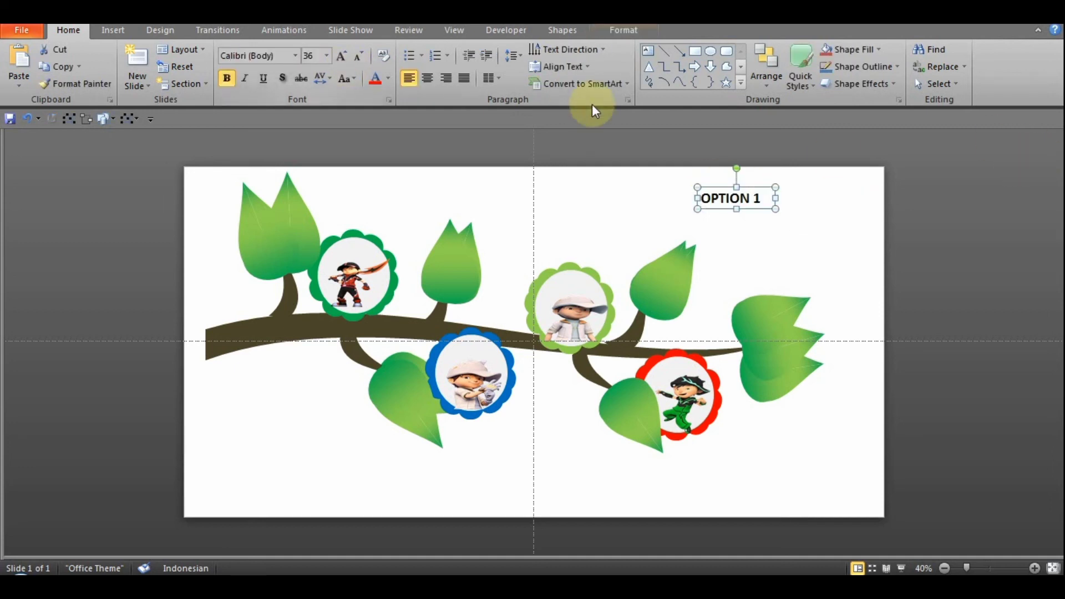
pyautogui.click(361, 55)
pyautogui.moveTo(766, 201); pyautogui.dragTo(662, 209)
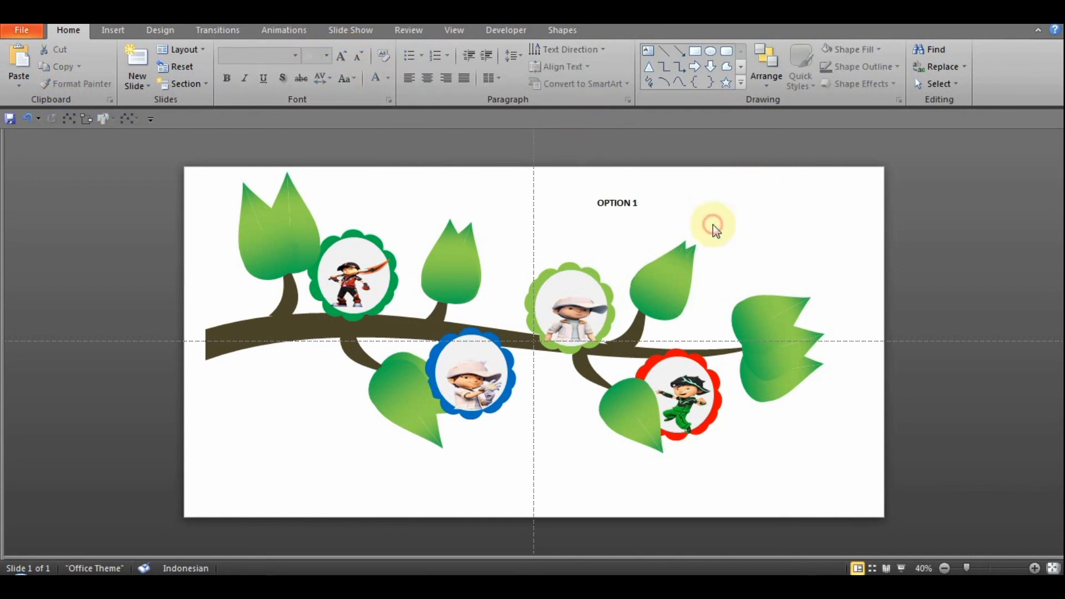
# - Copy the OPTION 1 label and paste copies onto the left flower and another flower
pyautogui.rightClick(641, 205)
pyautogui.click(696, 227)
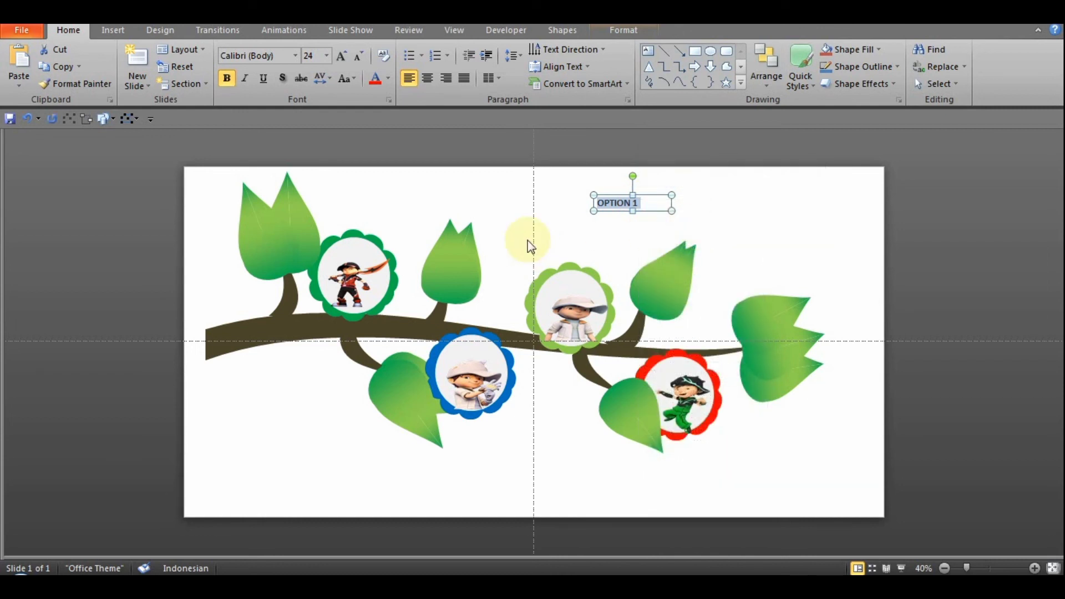
pyautogui.rightClick(356, 248)
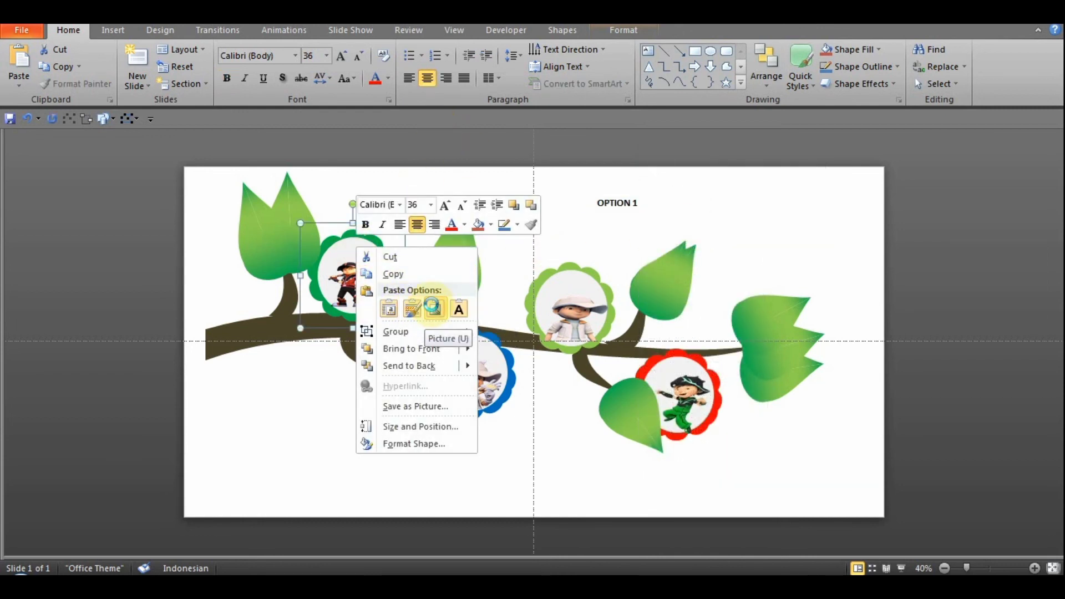
pyautogui.click(436, 309)
pyautogui.moveTo(534, 333); pyautogui.dragTo(339, 245)
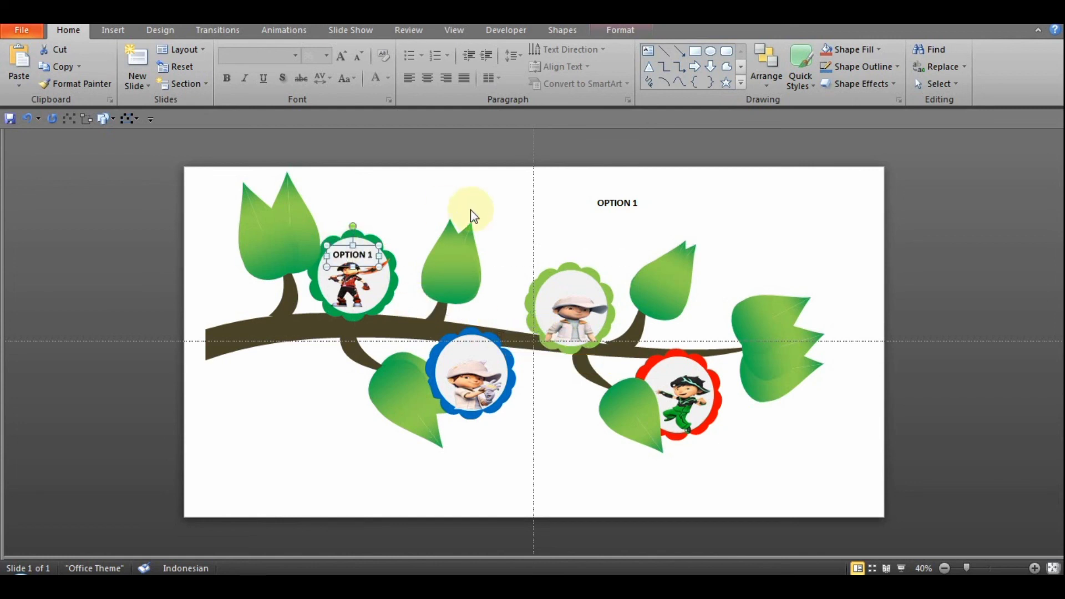
pyautogui.click(469, 214)
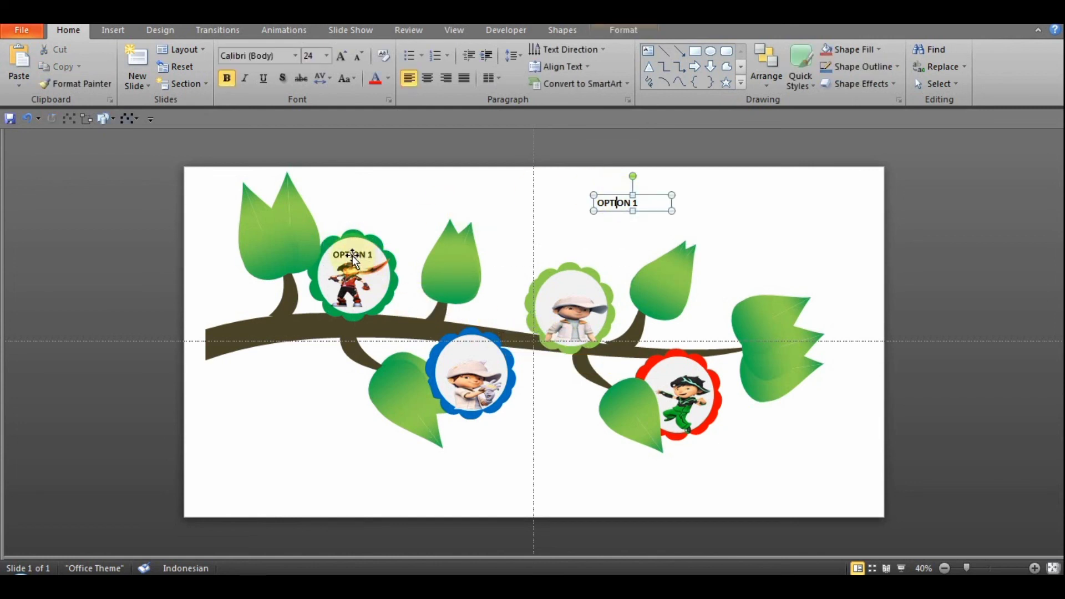
pyautogui.rightClick(511, 187)
pyautogui.click(591, 255)
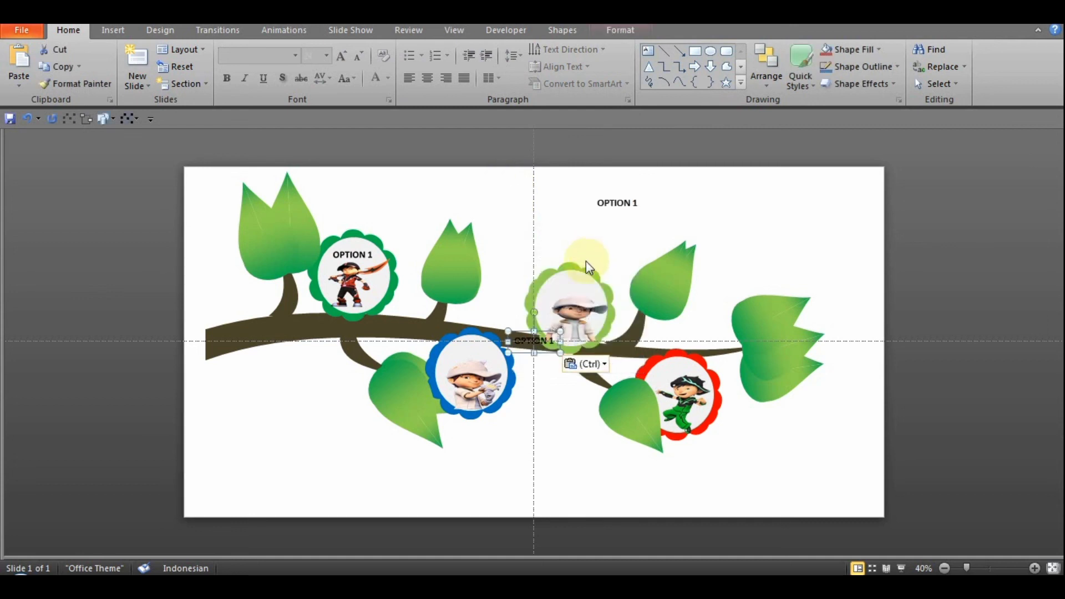
pyautogui.moveTo(543, 299)
pyautogui.mouseDown()
pyautogui.moveTo(524, 254)
pyautogui.moveTo(527, 314)
pyautogui.moveTo(524, 219)
pyautogui.mouseUp()
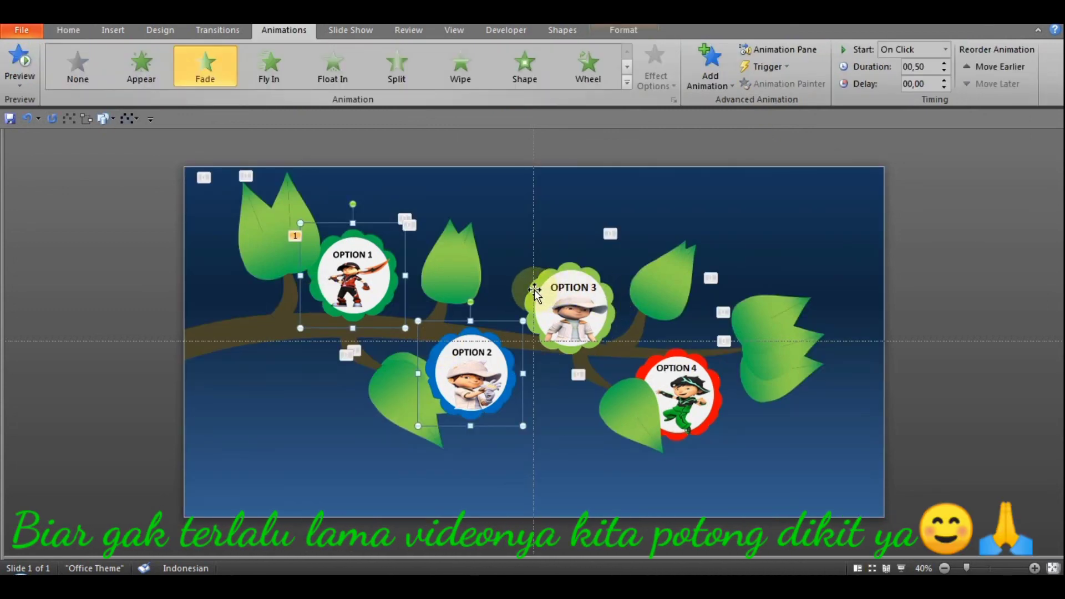
# - Add the OPTION 3 and OPTION 4 flowers to the selection and give all four a Fade entrance
pyautogui.keyDown('shift'); pyautogui.click(557, 291); pyautogui.keyUp('shift')
pyautogui.keyDown('shift'); pyautogui.click(648, 372); pyautogui.keyUp('shift')
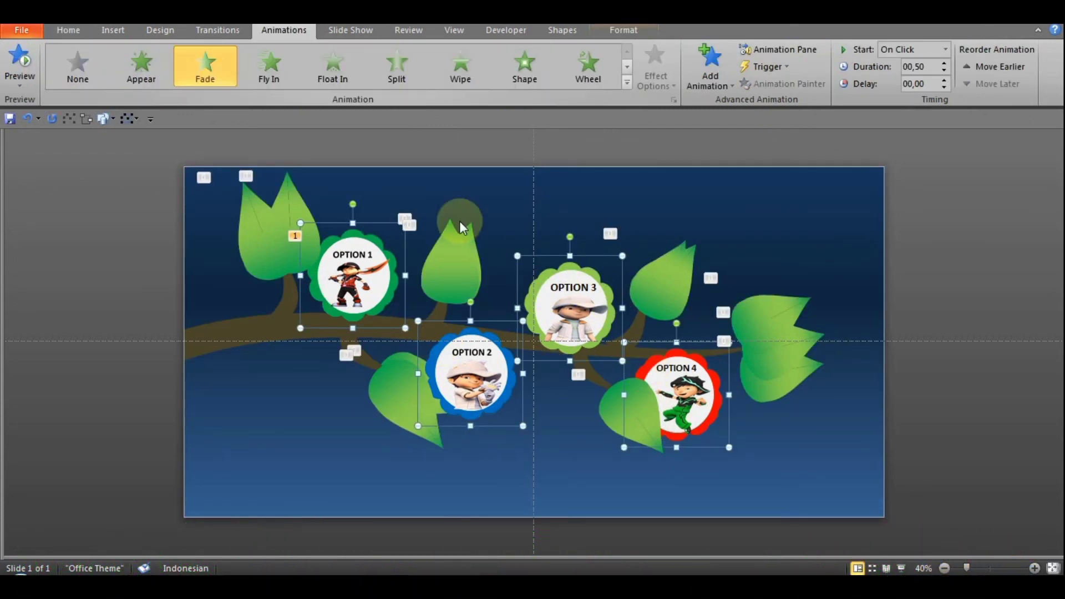
pyautogui.click(206, 72)
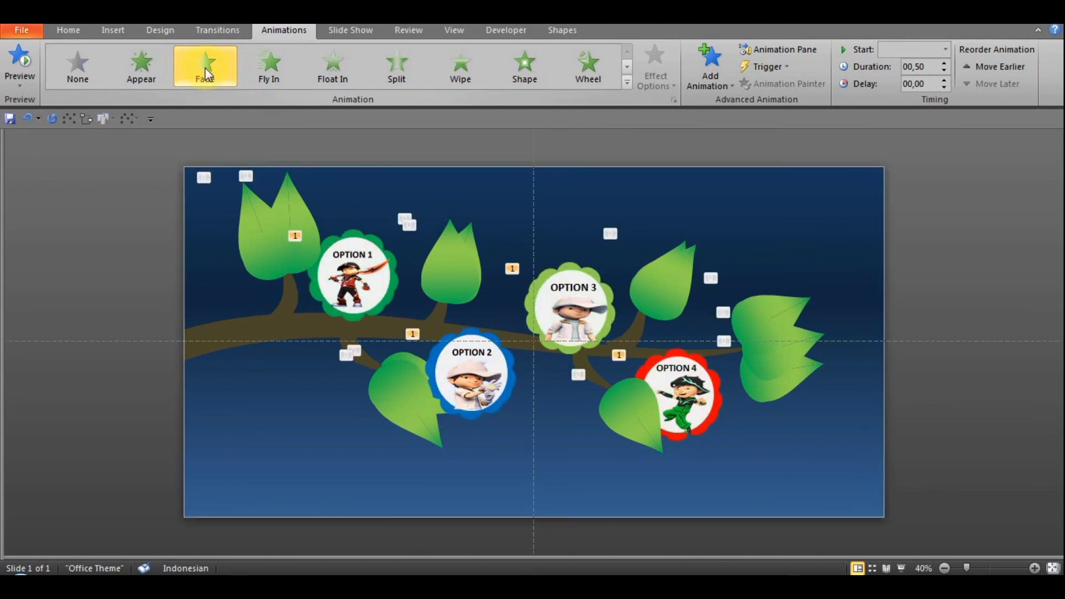
# - Set the flower fades to start With Previous after a 5.5-second delay, then preview the sequence
pyautogui.click(782, 51)
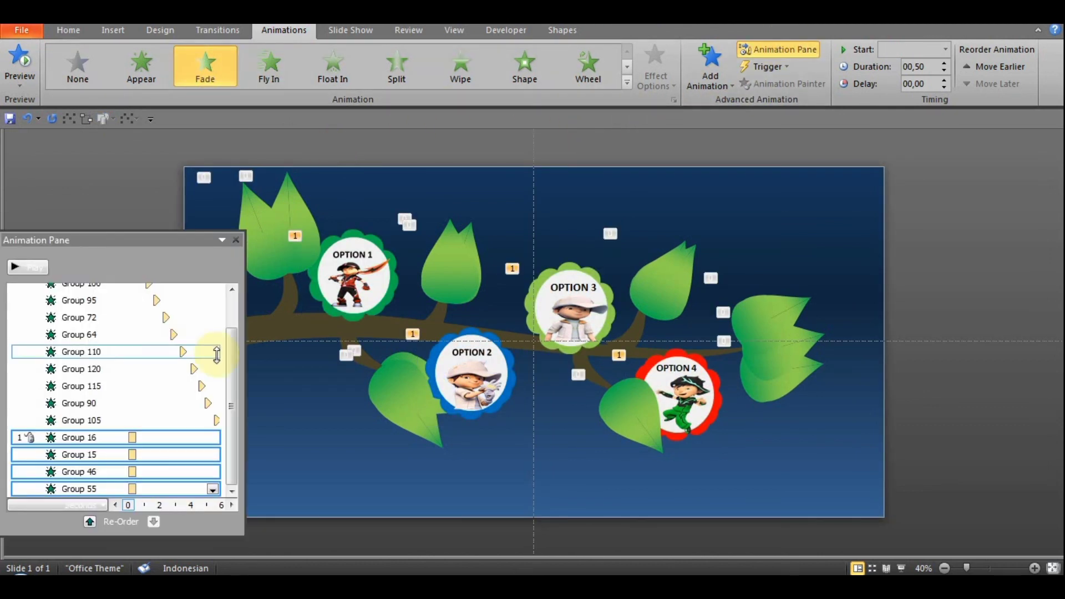
pyautogui.click(213, 489)
pyautogui.click(154, 382)
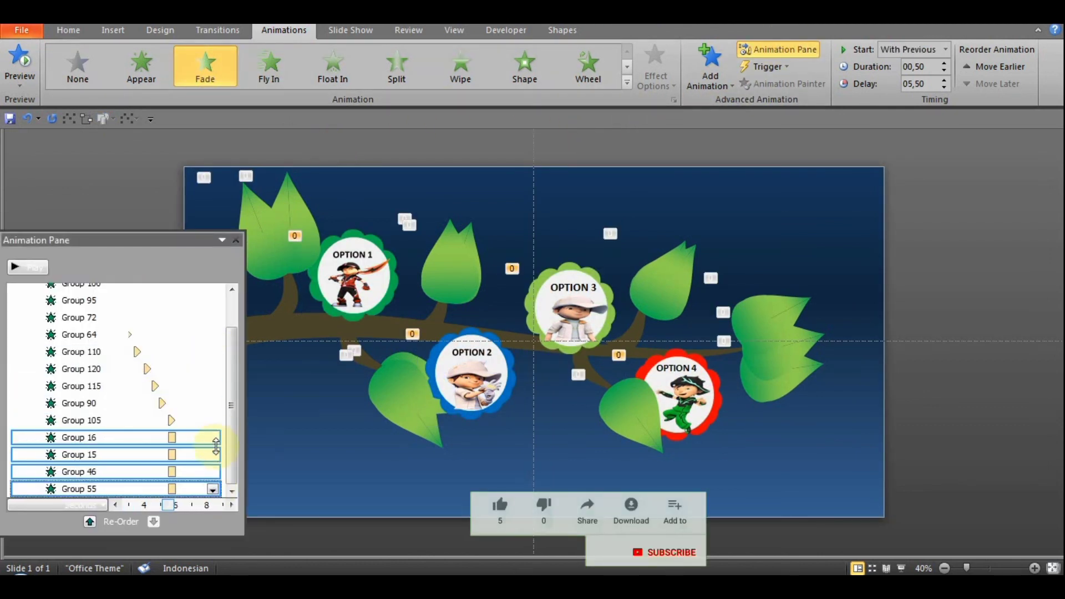
pyautogui.click(13, 269)
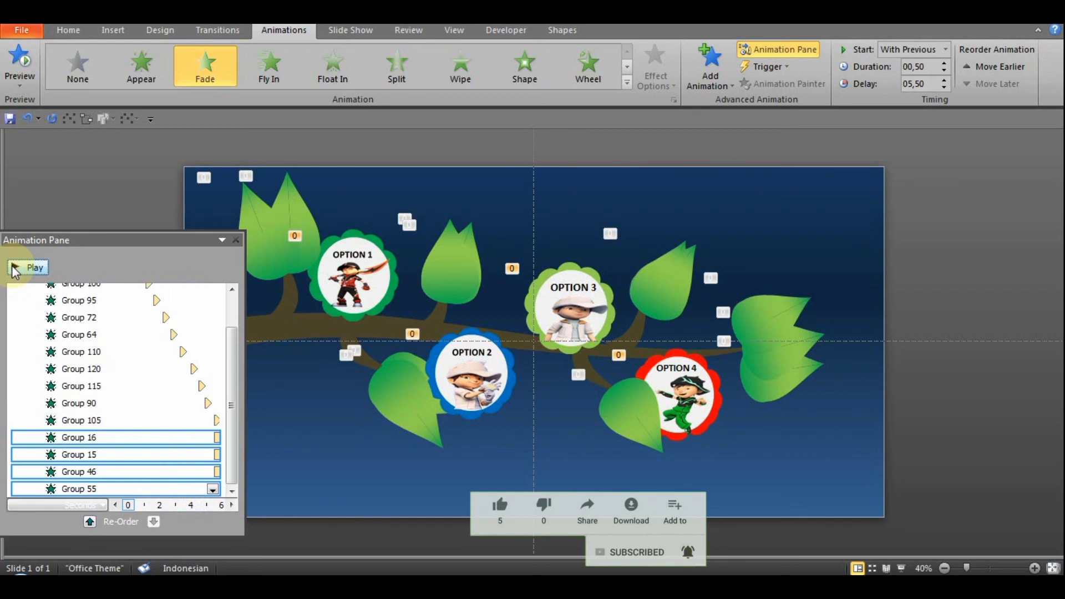
pyautogui.click(236, 240)
# - Select the four OPTION character pictures and give them a Wipe entrance
pyautogui.click(357, 281)
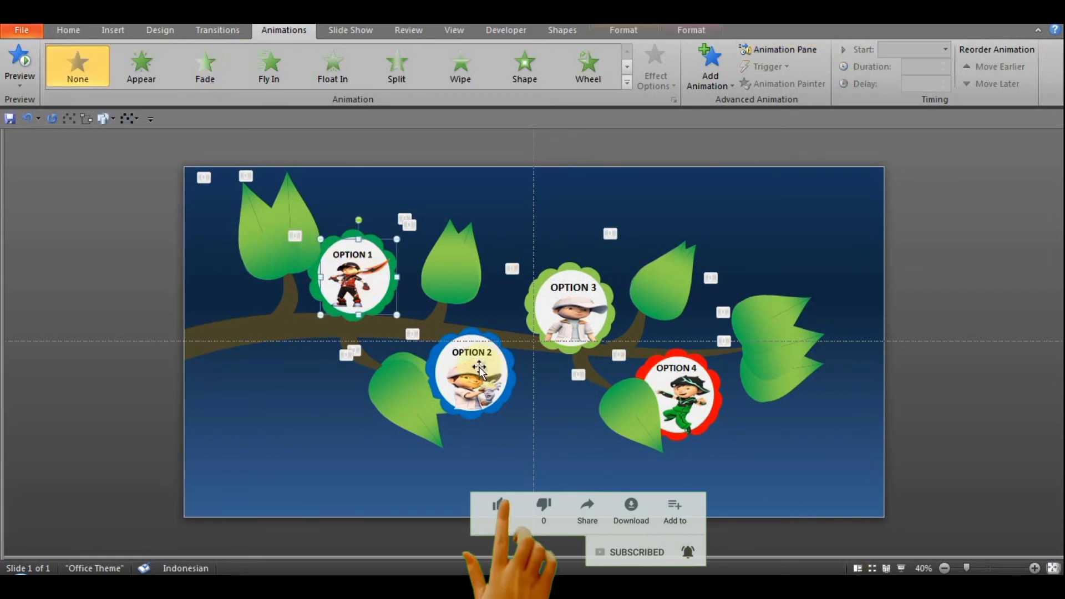
pyautogui.keyDown('shift'); pyautogui.click(479, 369); pyautogui.keyUp('shift')
pyautogui.keyDown('shift'); pyautogui.click(574, 308); pyautogui.keyUp('shift')
pyautogui.keyDown('shift'); pyautogui.click(679, 396); pyautogui.keyUp('shift')
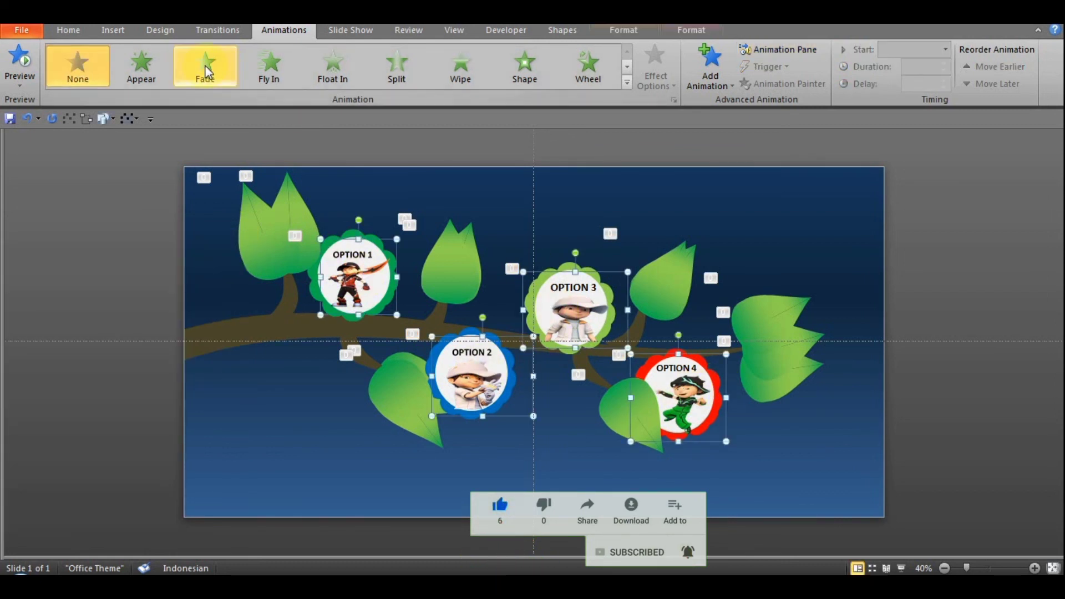
pyautogui.click(732, 87)
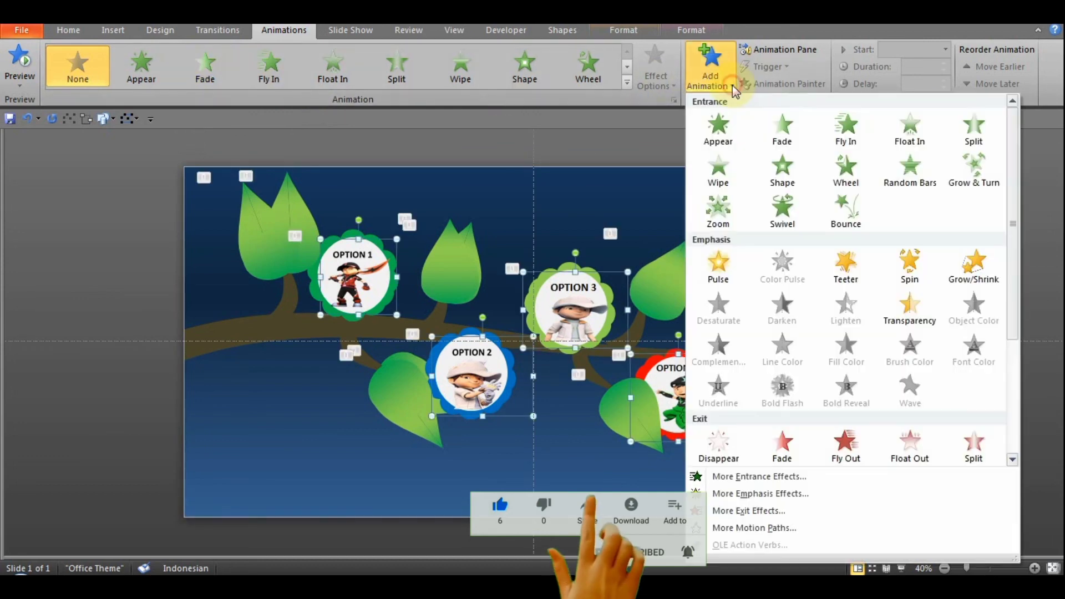
pyautogui.click(719, 173)
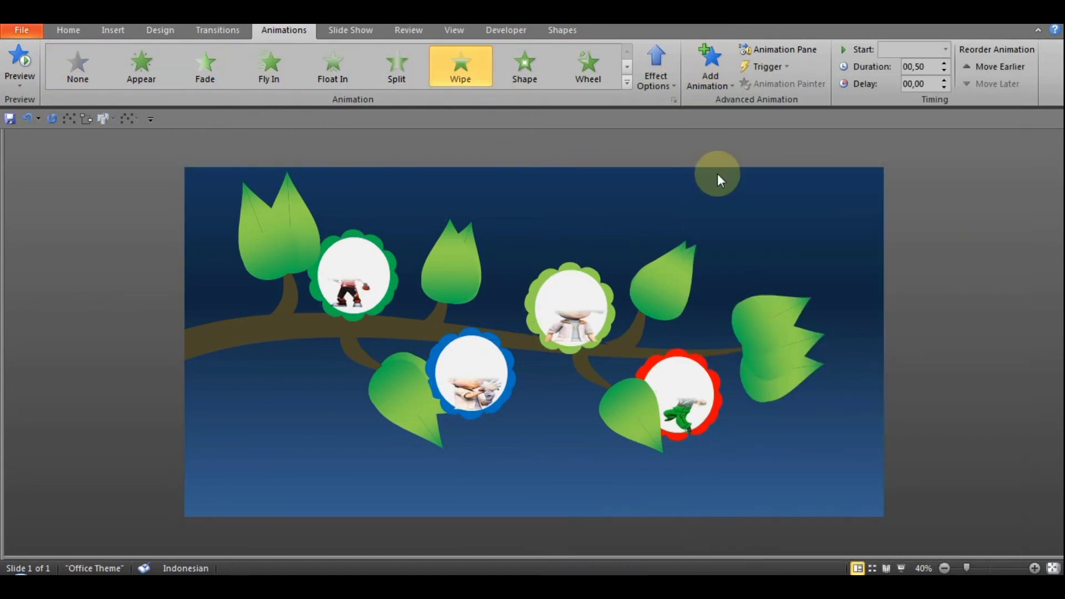
# - Make the picture wipes start With Previous with a 6.25-second delay, then preview the sequence
pyautogui.click(771, 48)
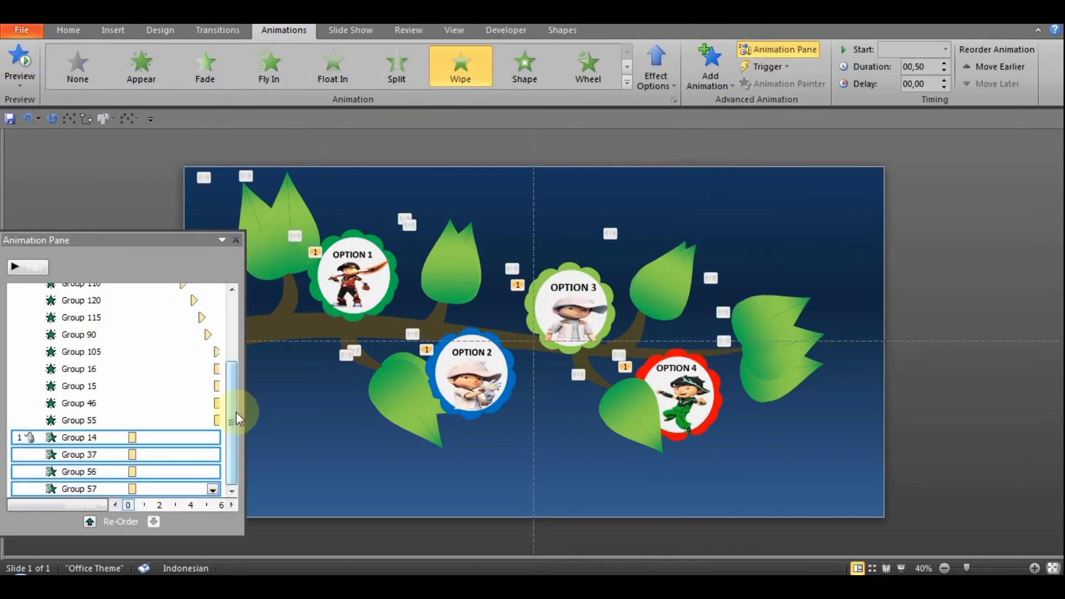
pyautogui.click(213, 488)
pyautogui.click(177, 382)
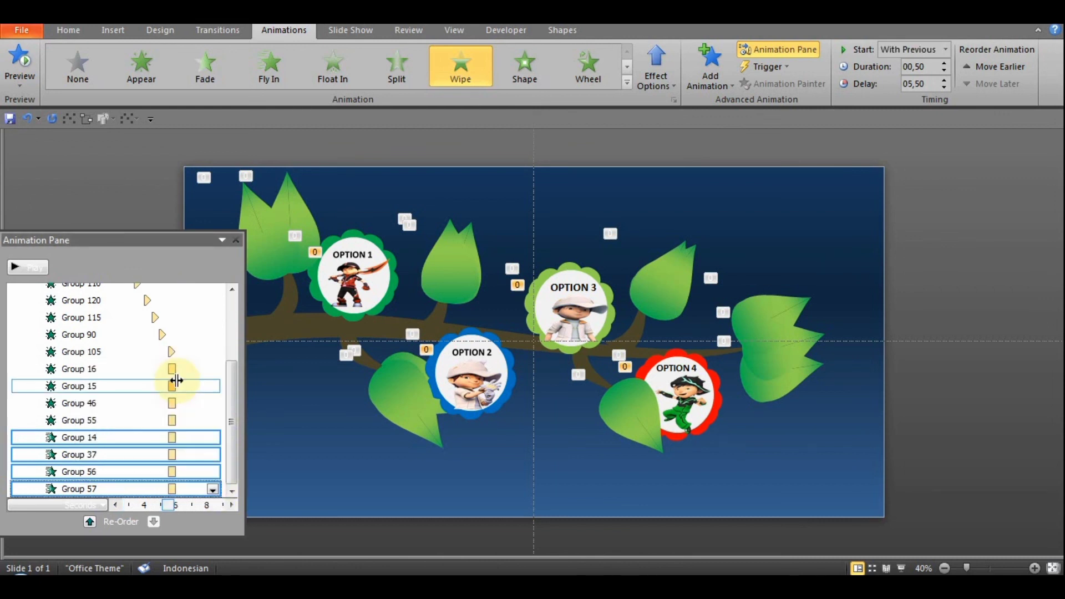
pyautogui.click(213, 489)
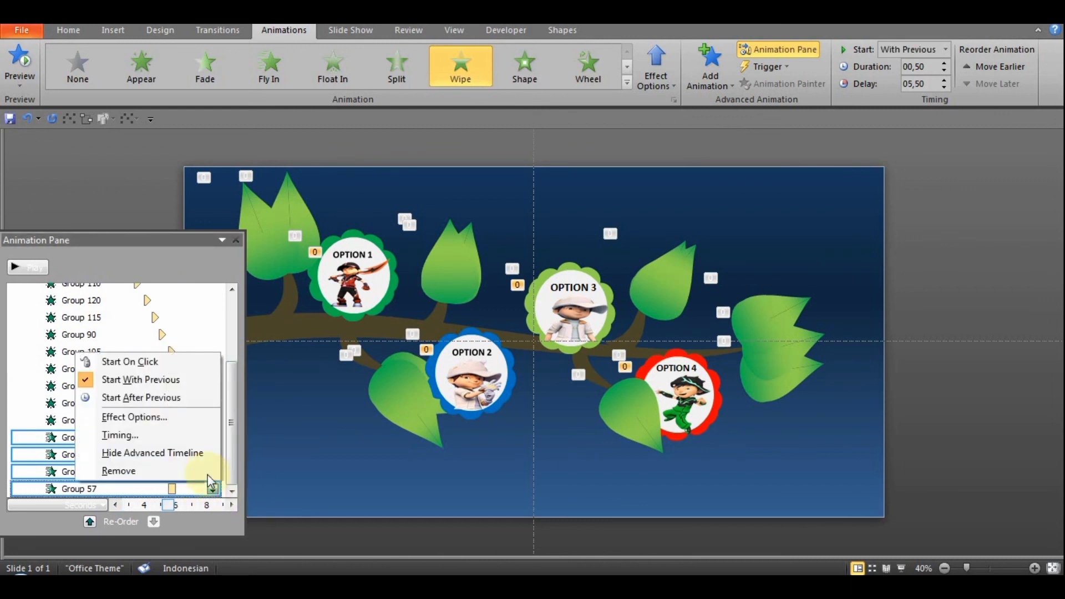
pyautogui.click(944, 80)
pyautogui.click(945, 80)
pyautogui.click(945, 80)
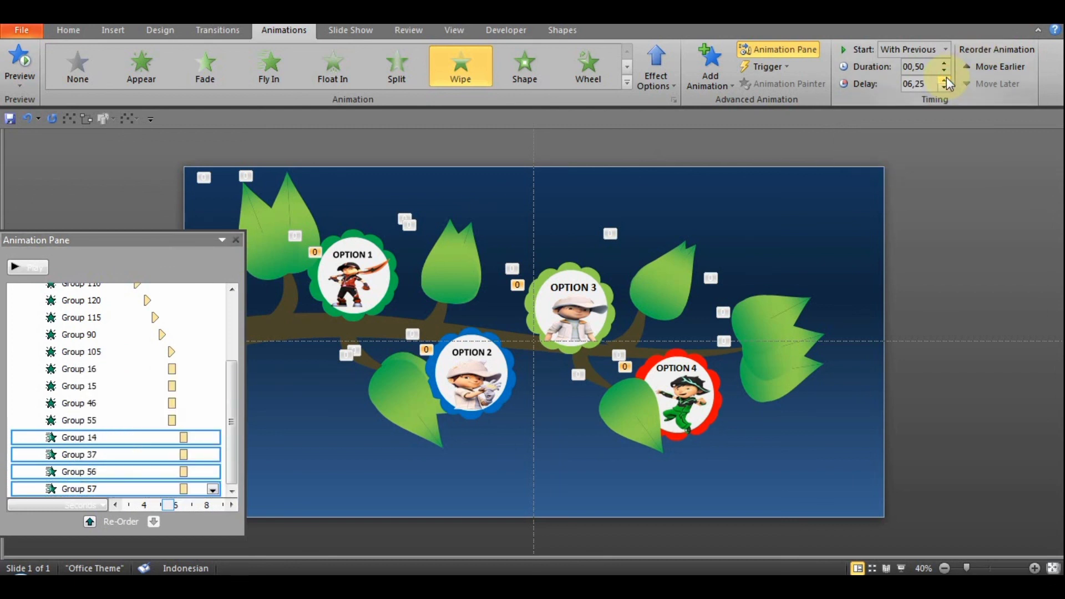
pyautogui.click(15, 267)
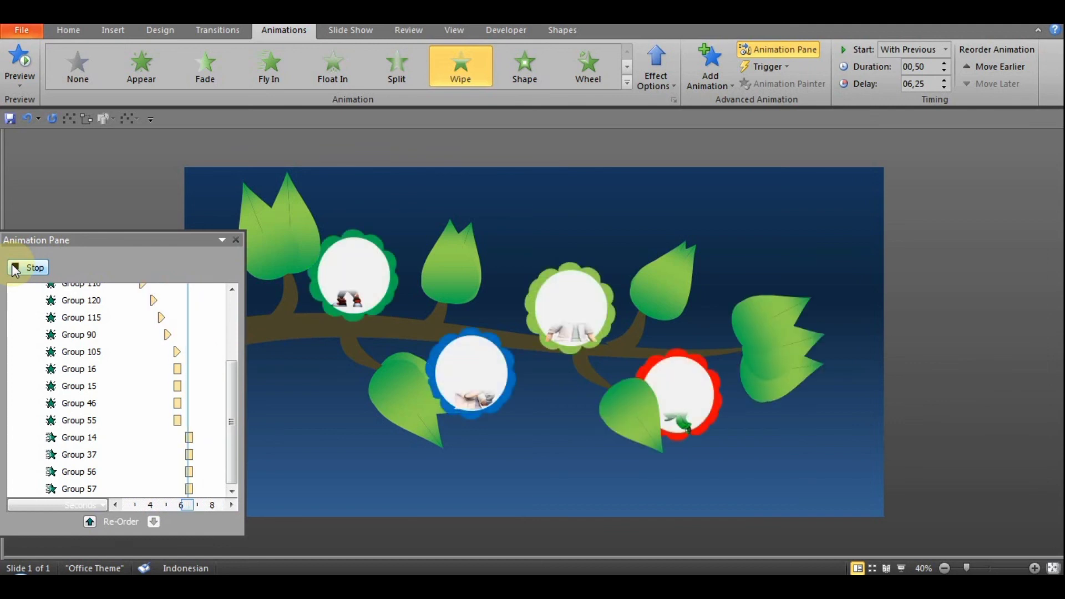
pyautogui.click(237, 240)
# - Run the slide as a full-screen slide show to check the animation, then exit it
pyautogui.click(940, 178)
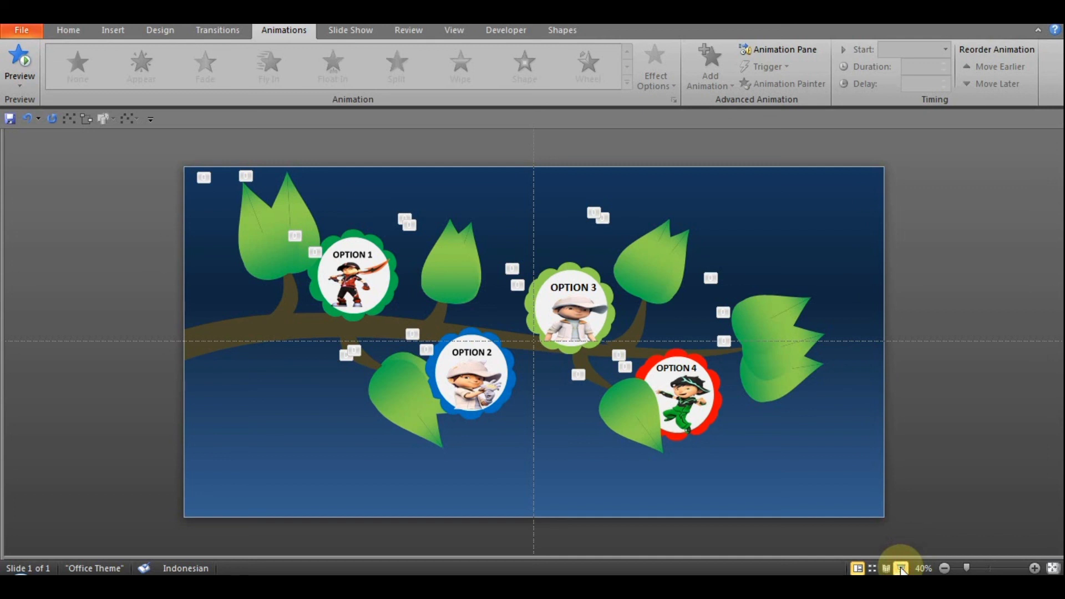
pyautogui.click(901, 568)
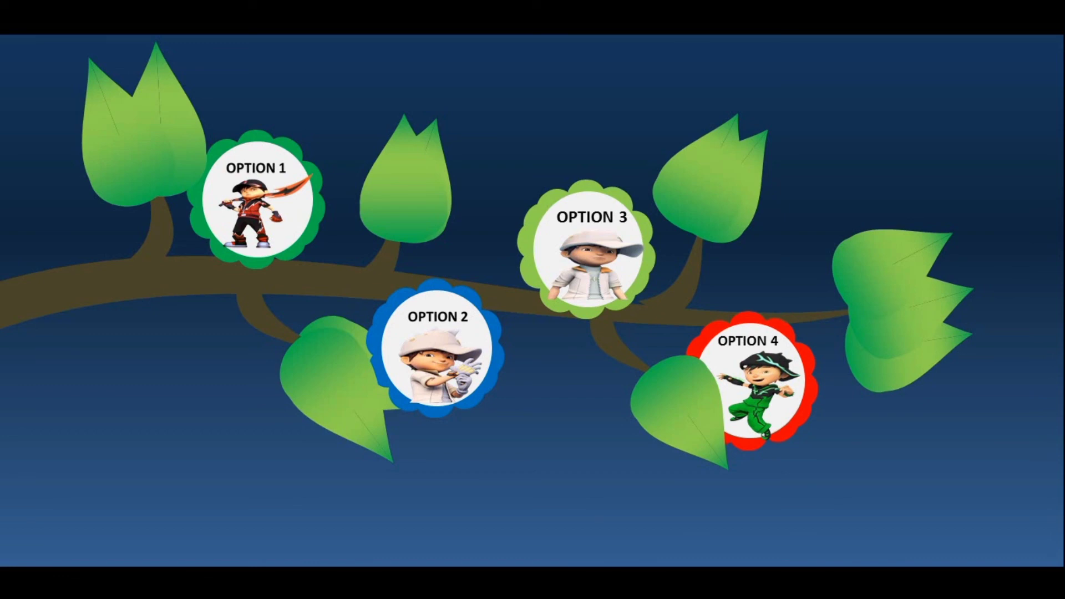
pyautogui.press('Escape')
# - Export the presentation as the Windows Media Video 'latihan 2.wmv' using Create a Video
pyautogui.click(29, 29)
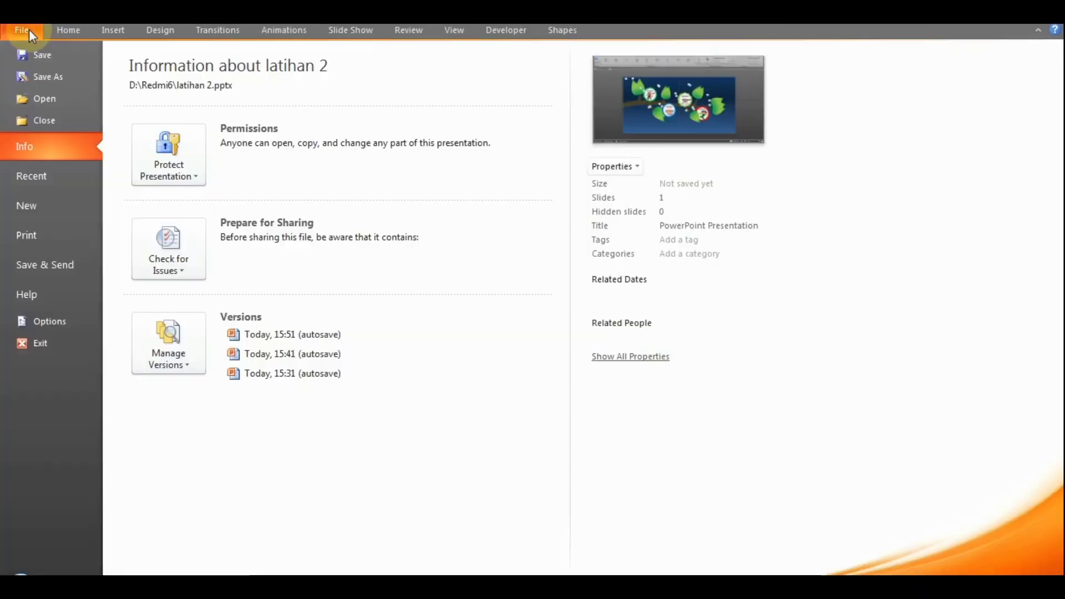
pyautogui.click(56, 268)
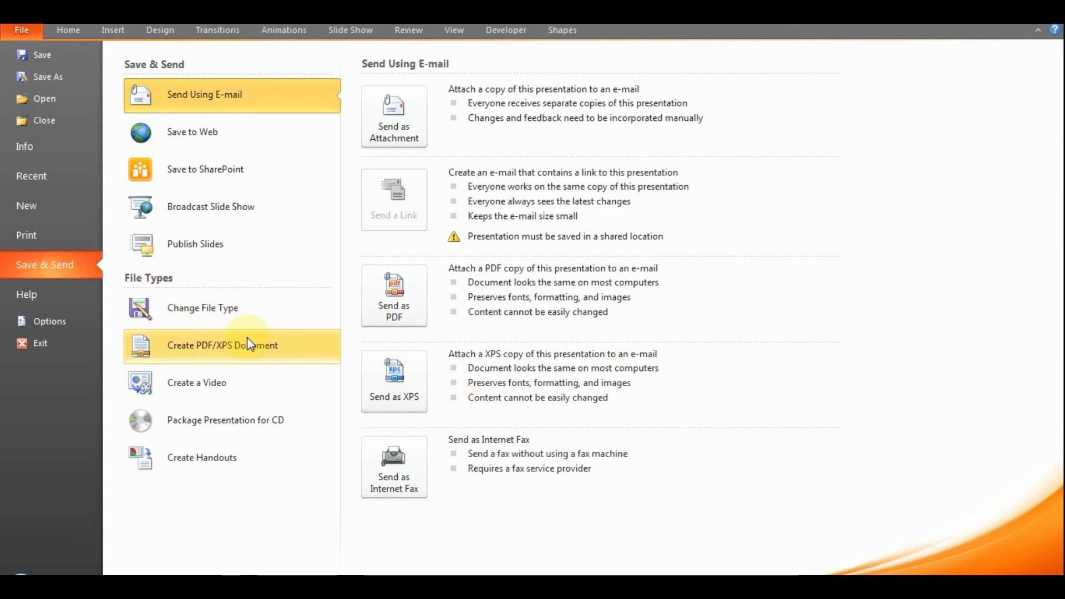
pyautogui.click(246, 384)
pyautogui.click(401, 341)
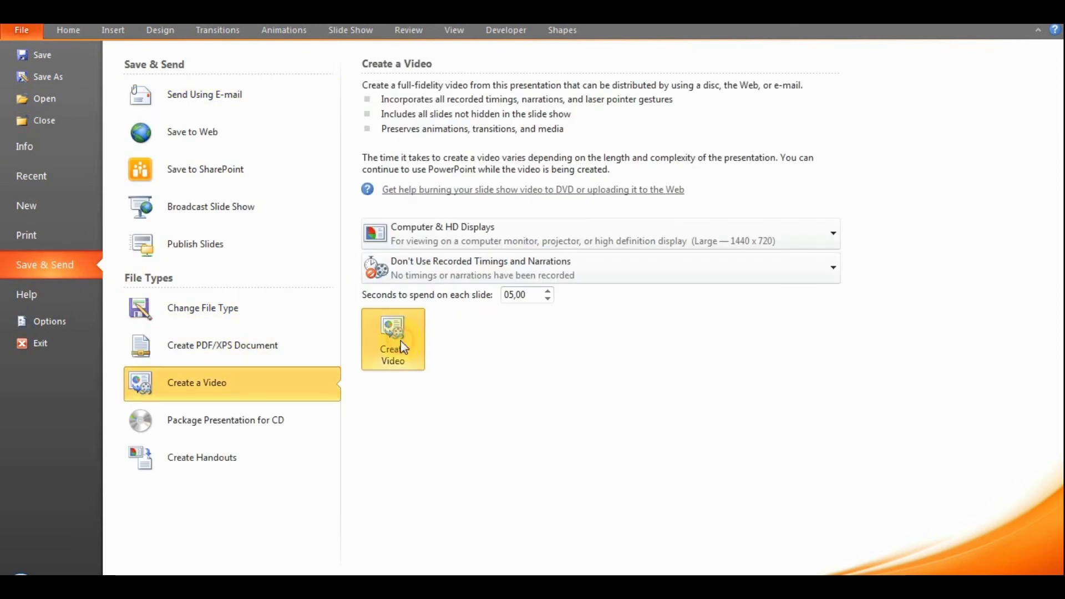
pyautogui.click(408, 355)
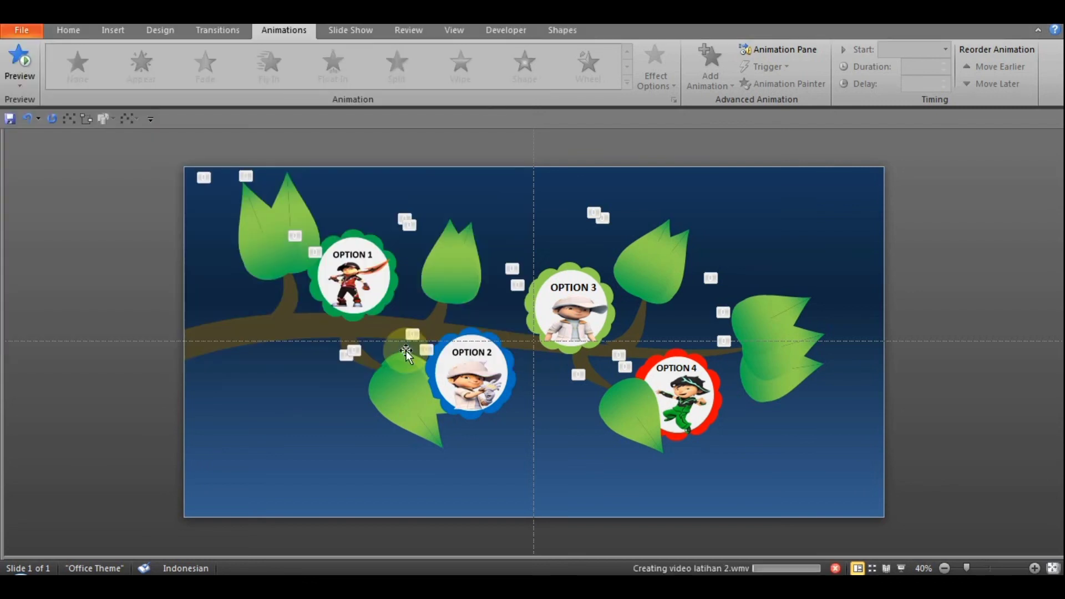